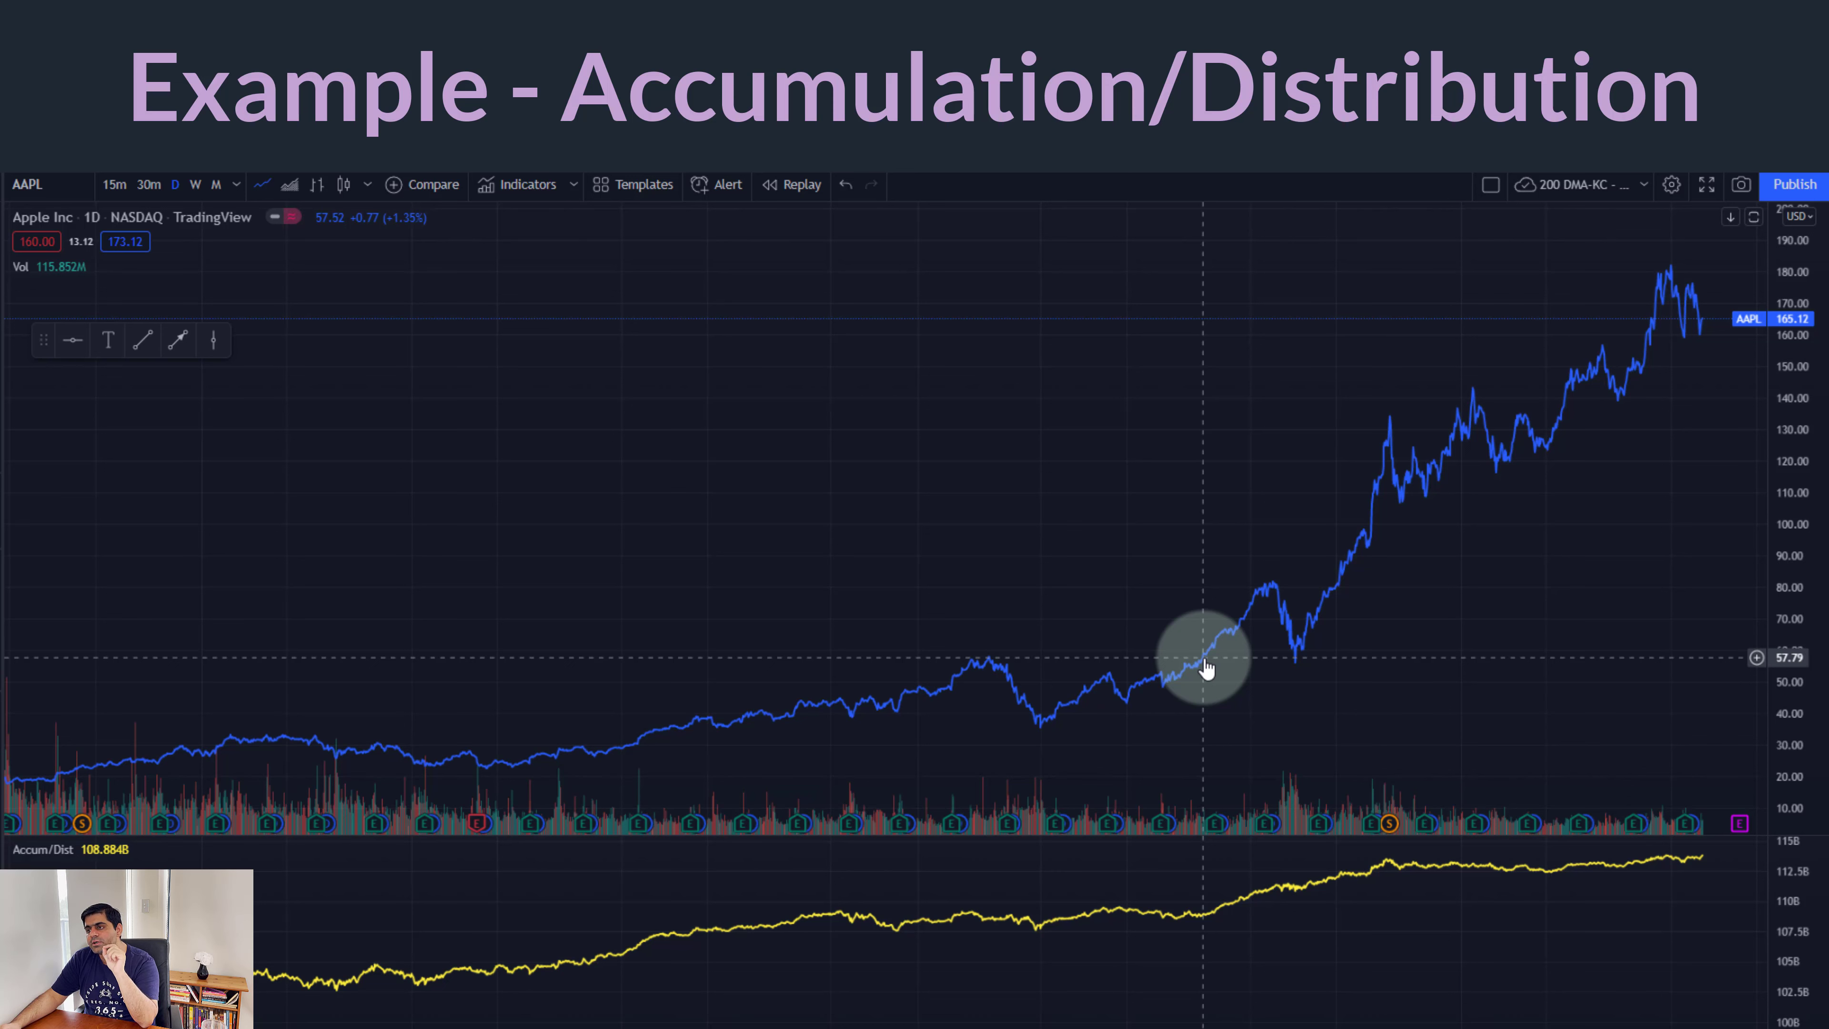
# - Mark the AAPL price breakout with a horizontal line at about 58.08 and a vertical line through the same point
pyautogui.click(74, 342)
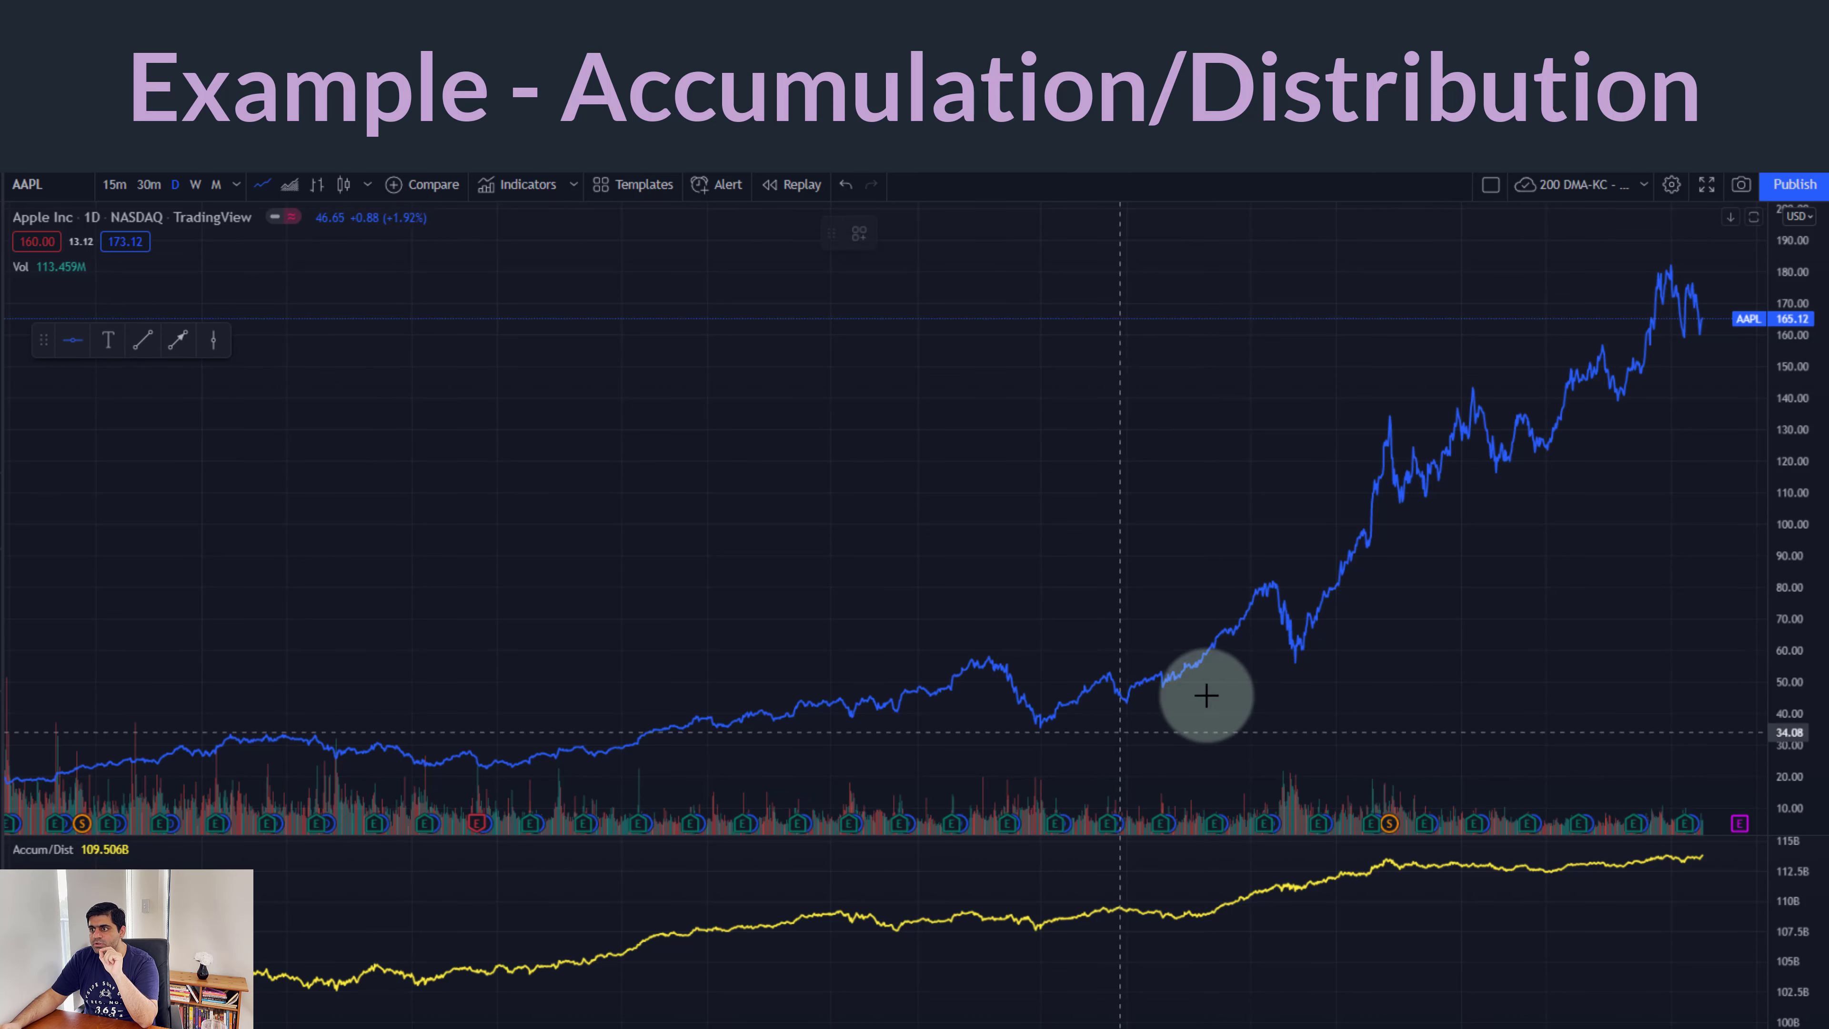
pyautogui.click(1215, 656)
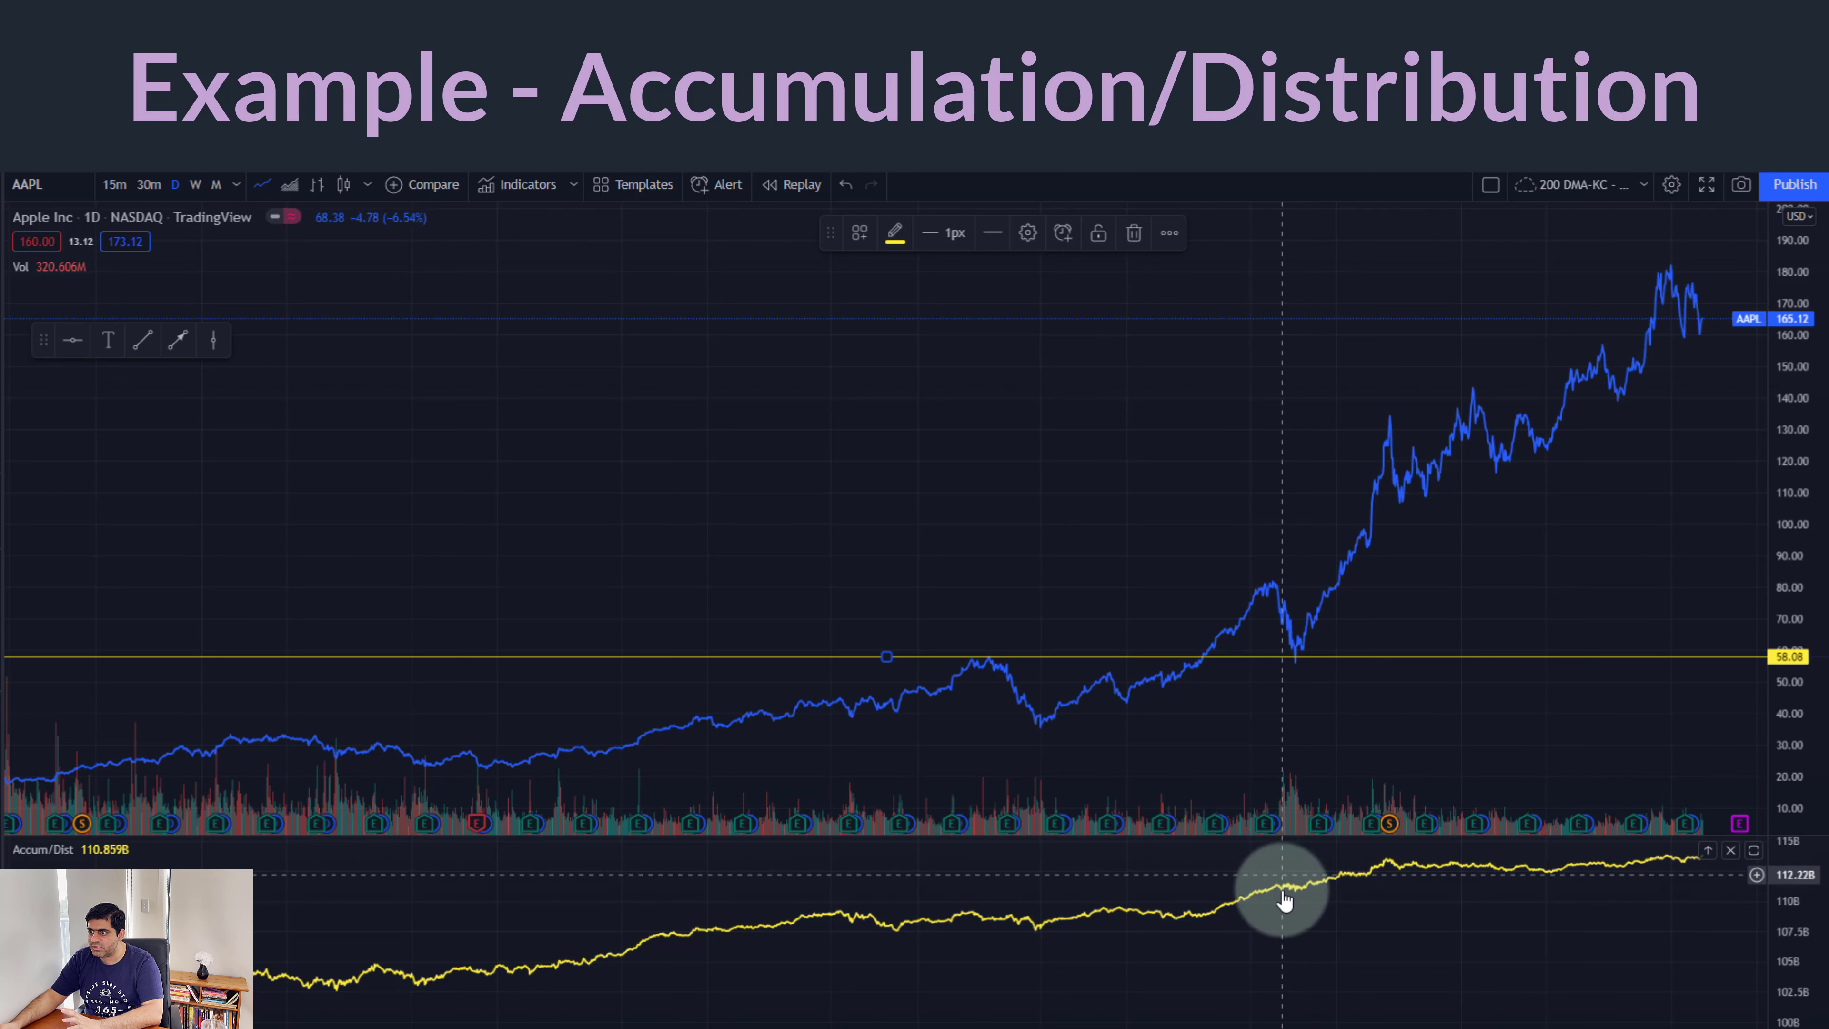
pyautogui.hotkey('alt', 'v')
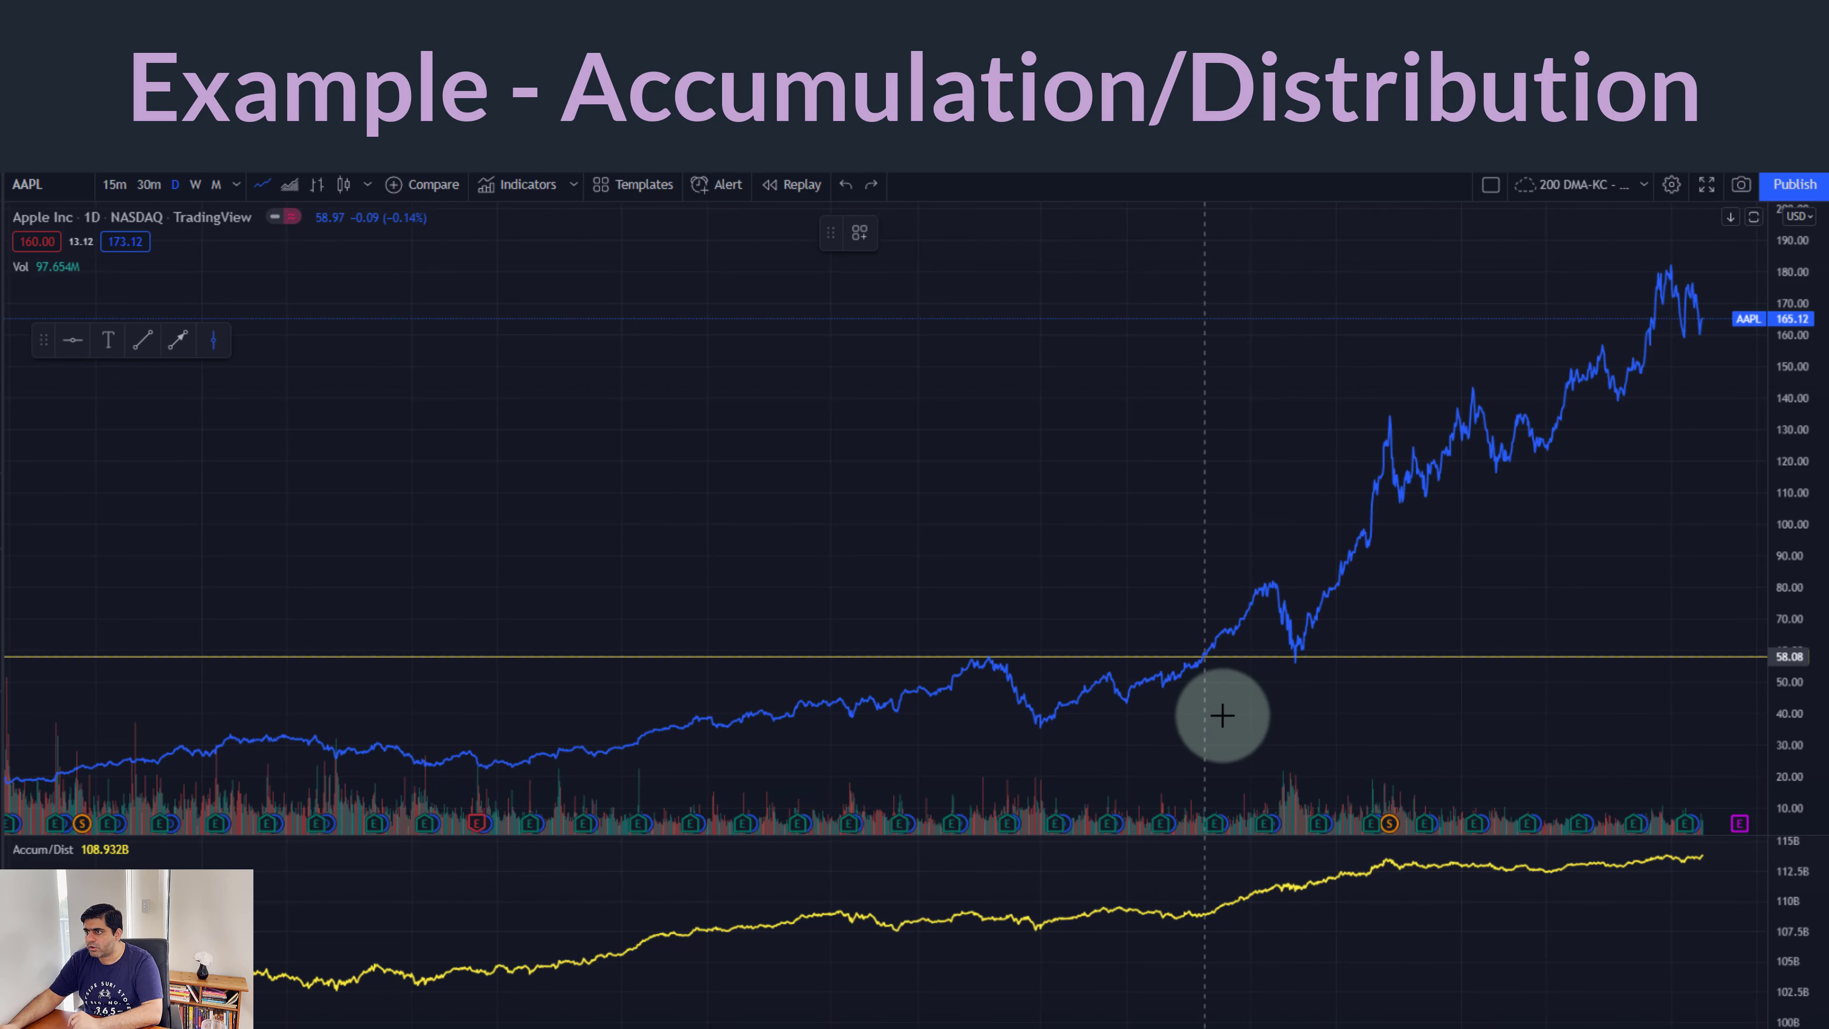
pyautogui.click(1203, 649)
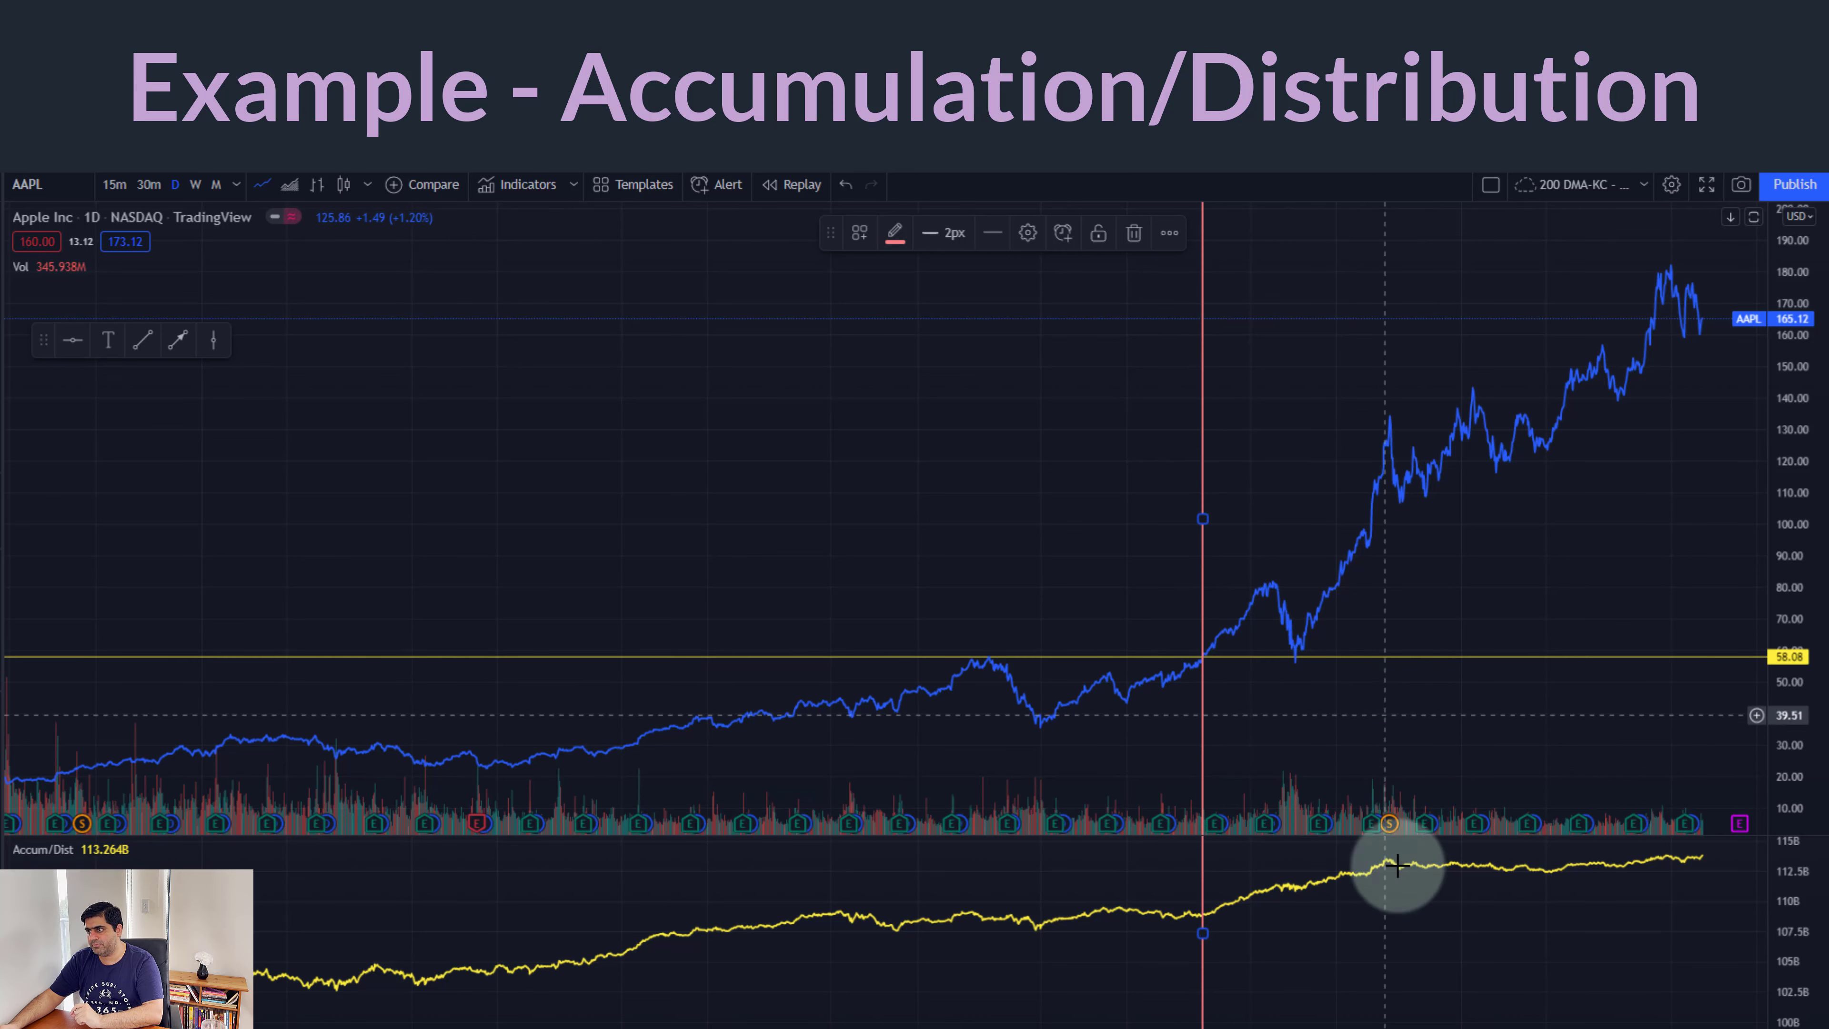
# - Draw a rising arrow above the Accum/Dist line from about 110.359B at the vertical line to about 114.379B at its peak
pyautogui.click(178, 340)
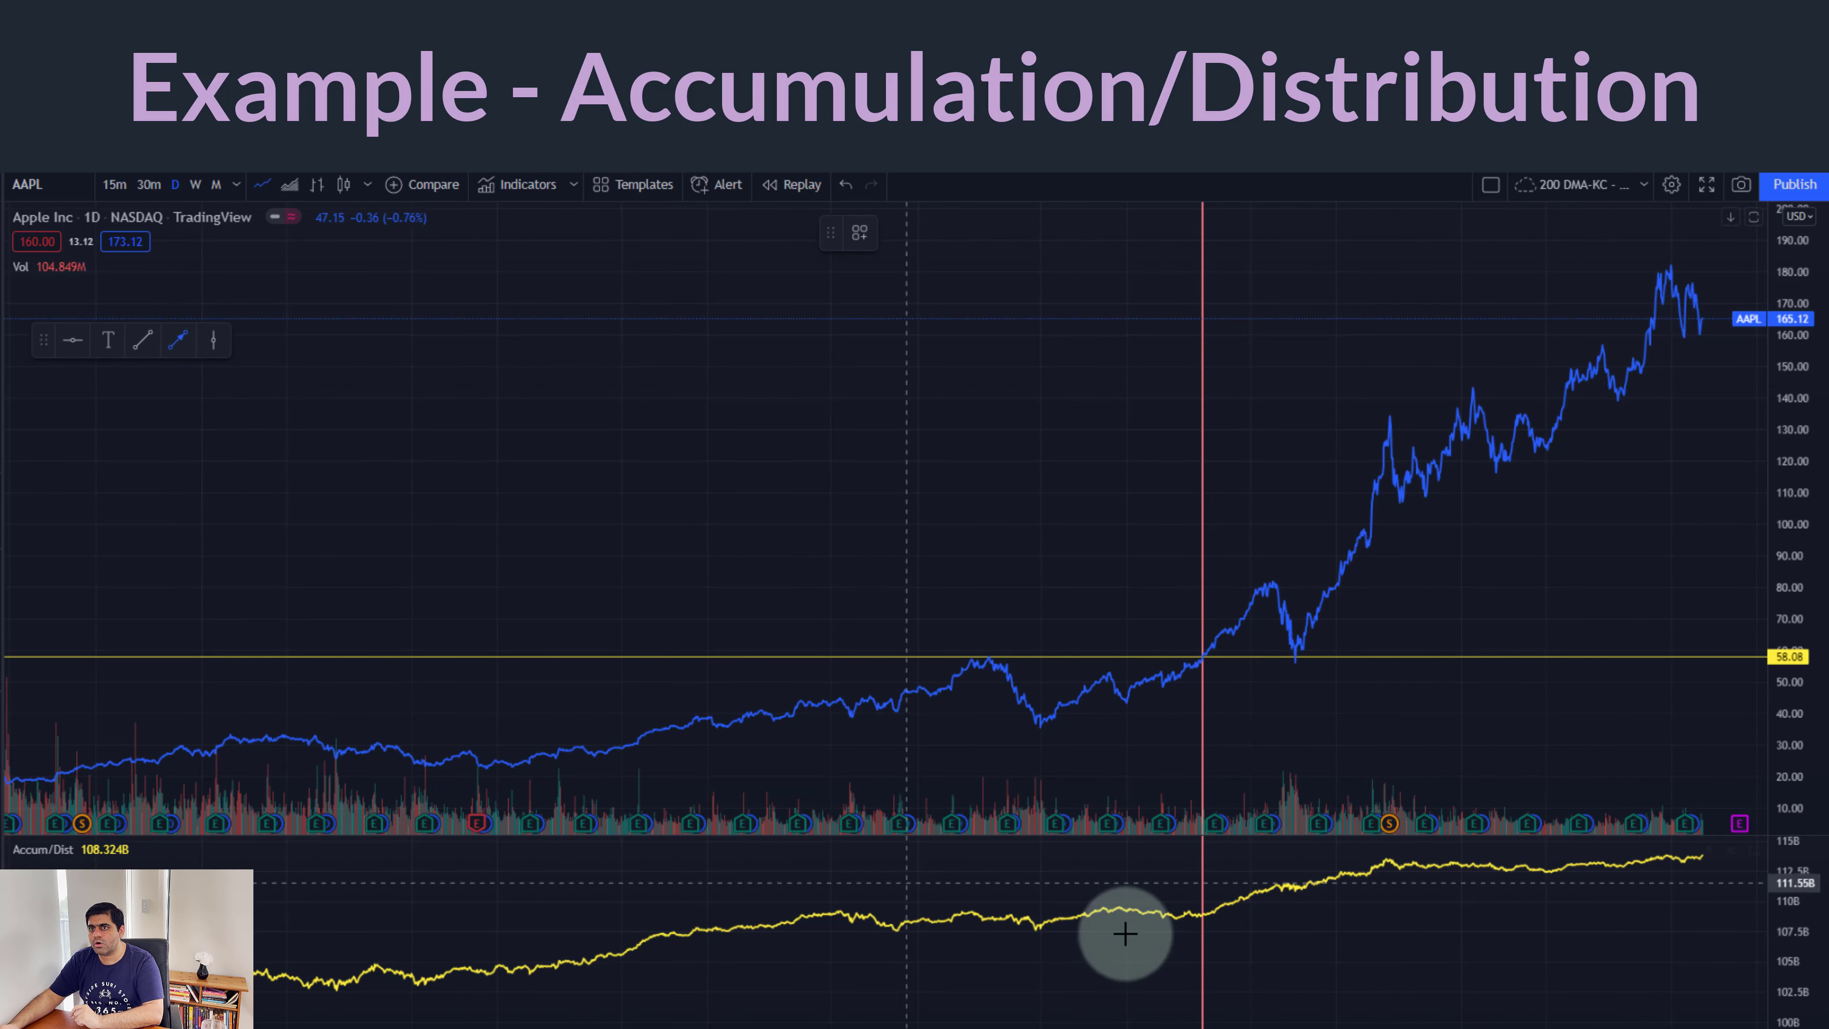
pyautogui.click(1213, 897)
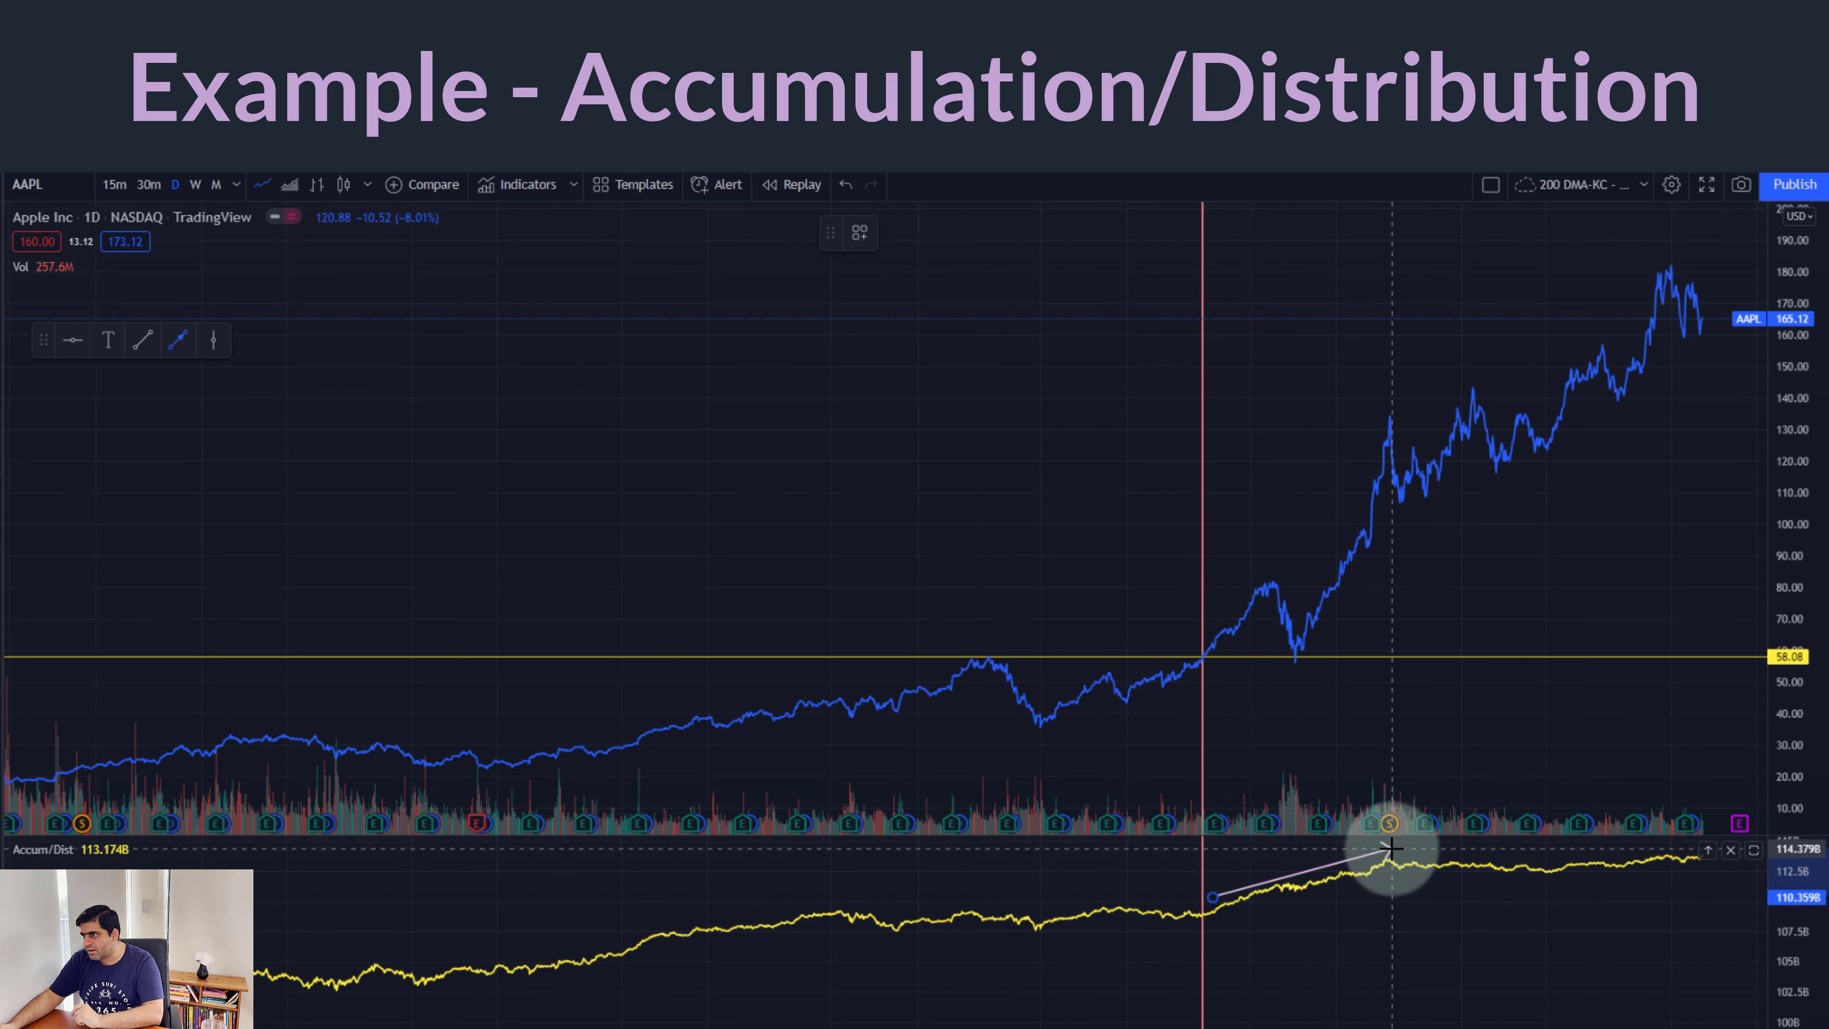
pyautogui.click(1390, 849)
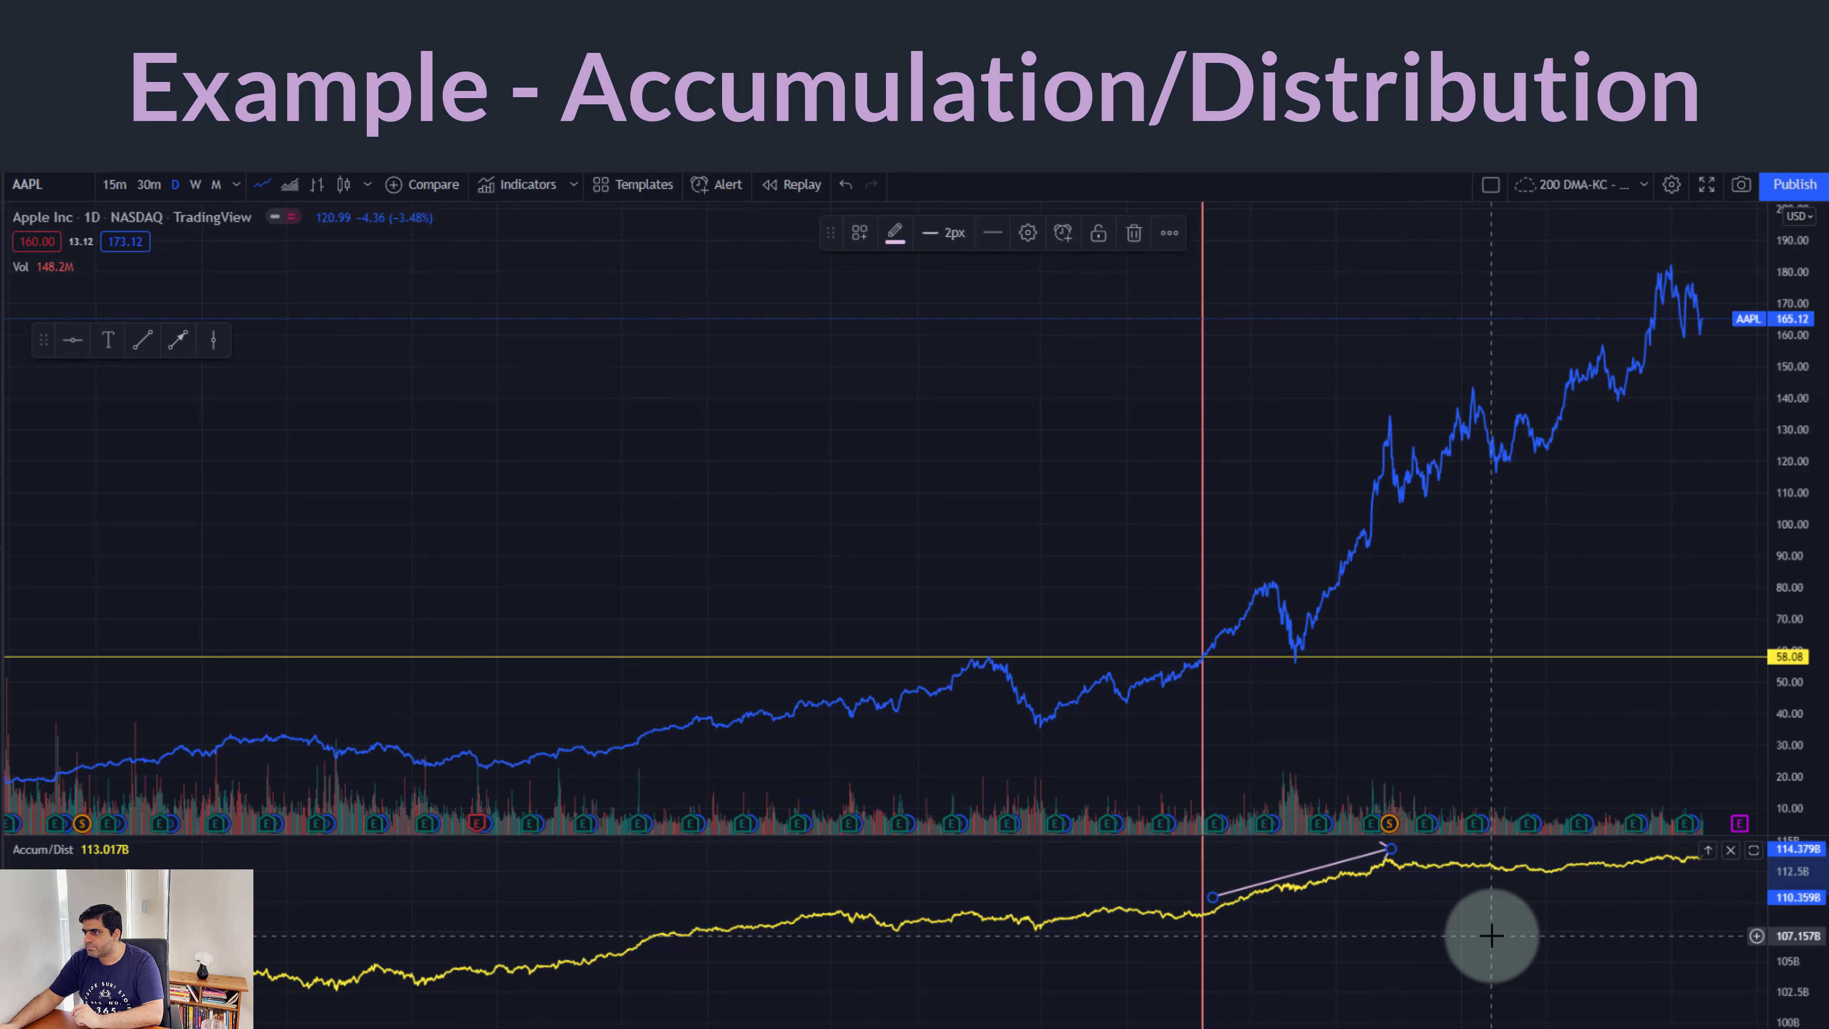
pyautogui.moveTo(1490, 954); pyautogui.dragTo(1410, 959)
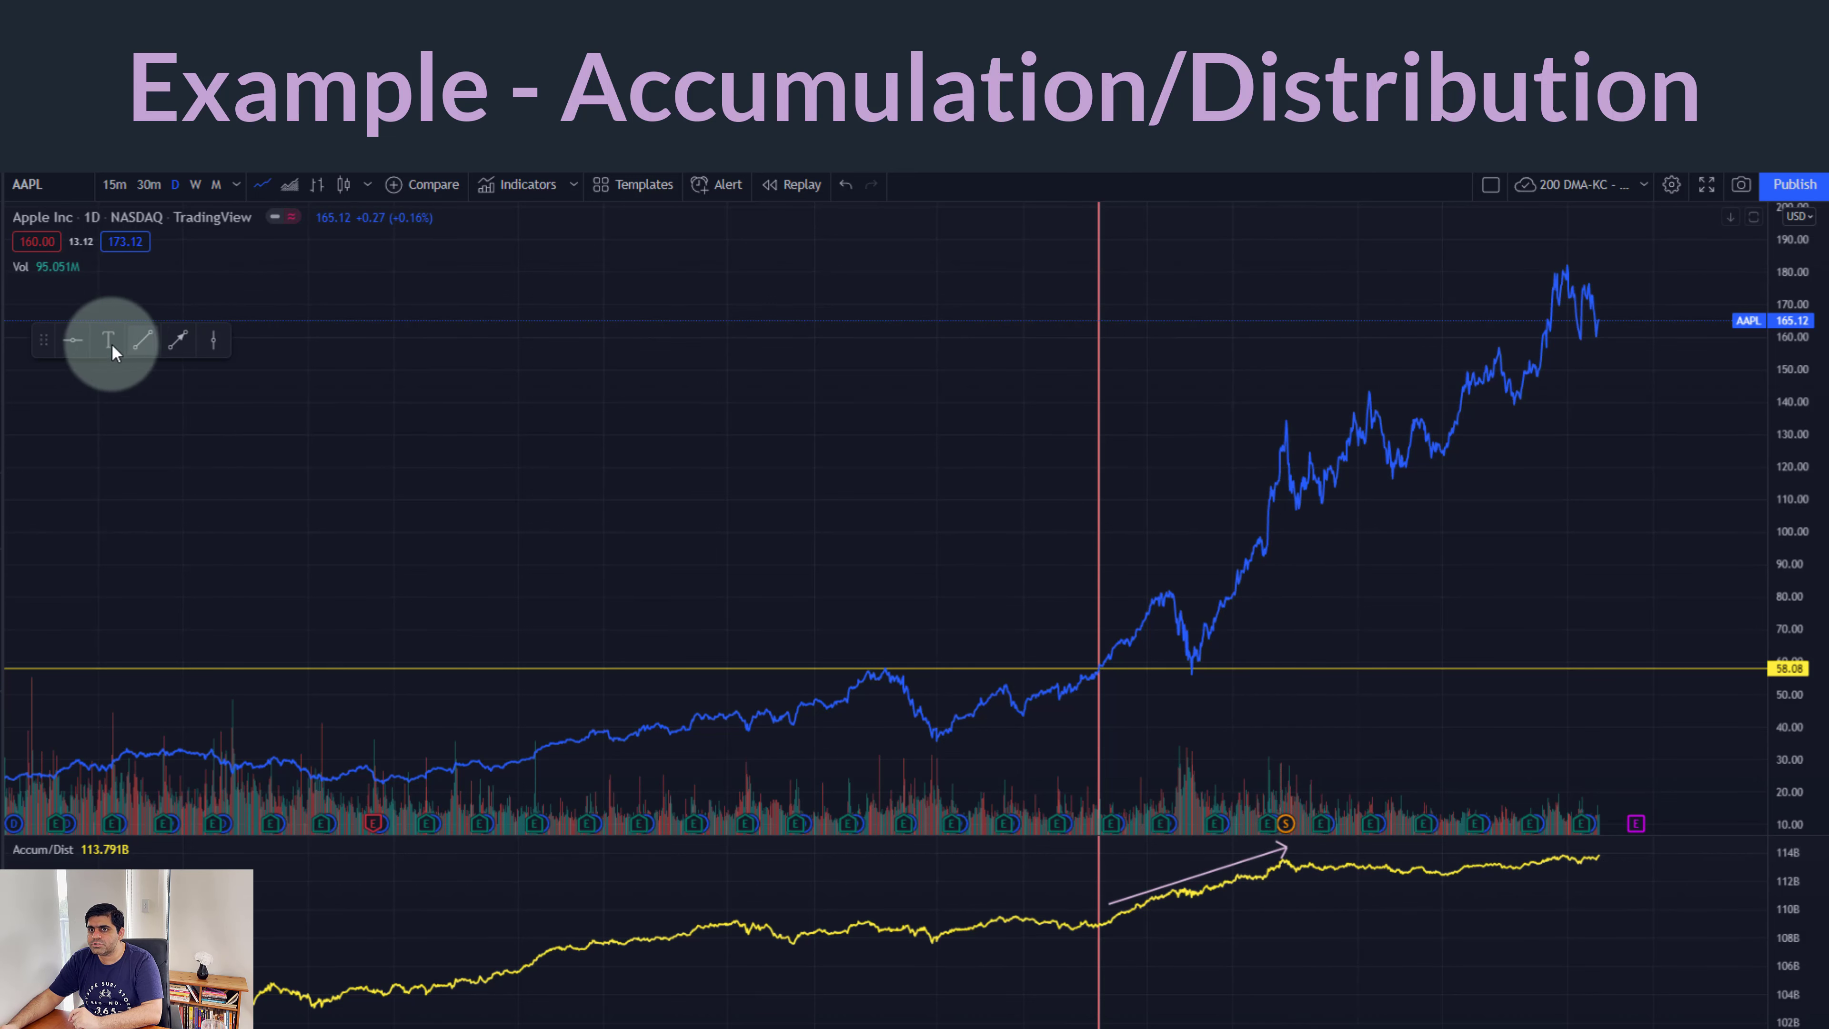
# - Add a second vertical line where the rising Accum/Dist arrow ends, at the AAPL price peak
pyautogui.click(213, 340)
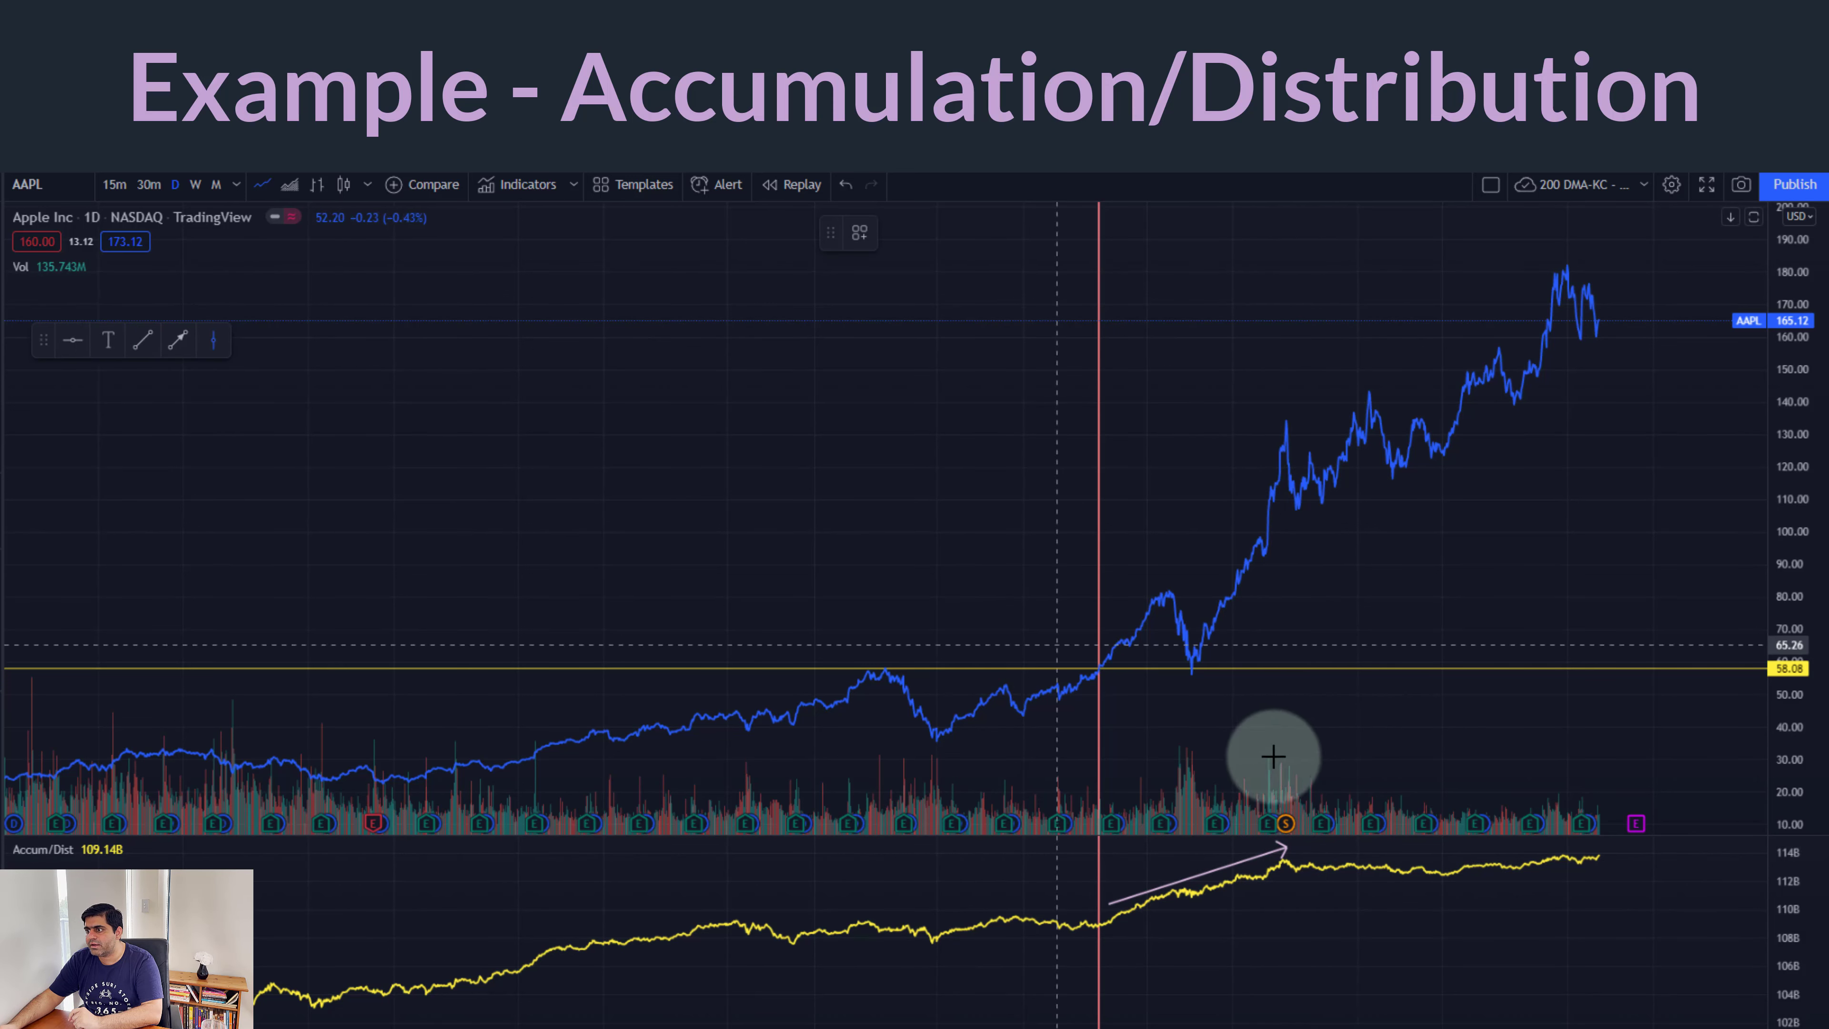
pyautogui.click(1285, 690)
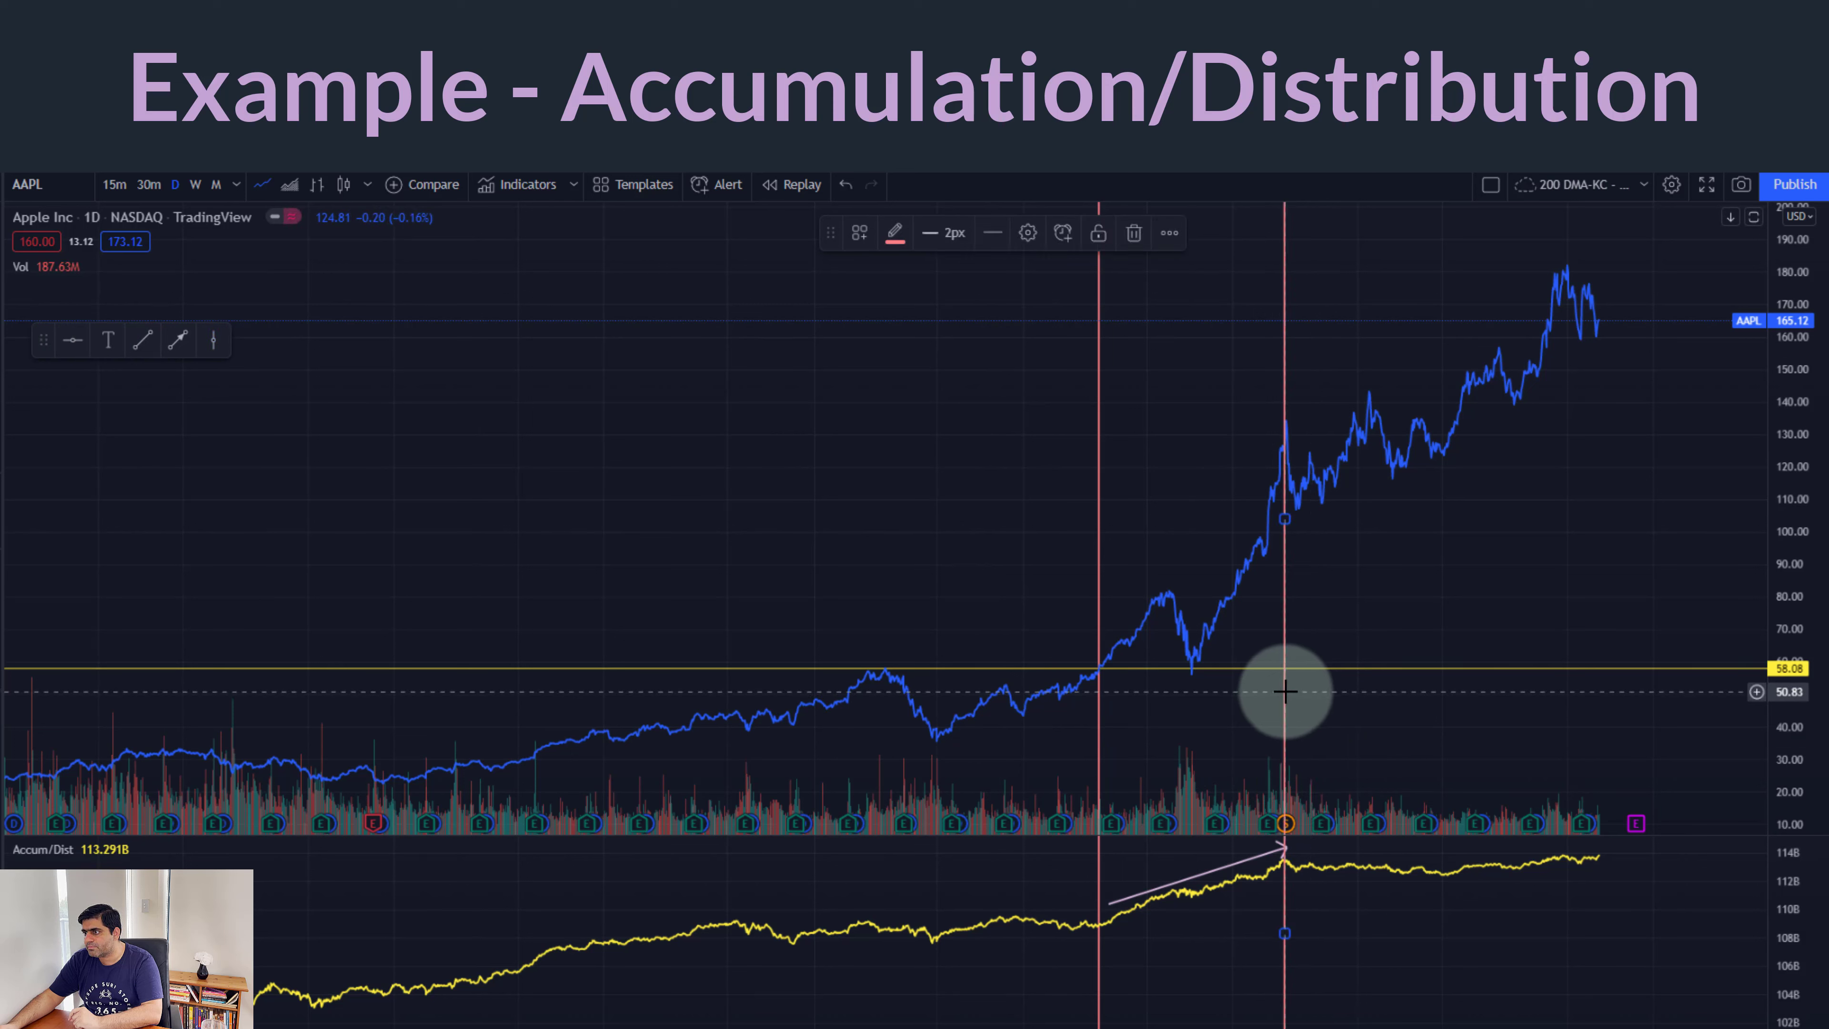
pyautogui.click(1405, 673)
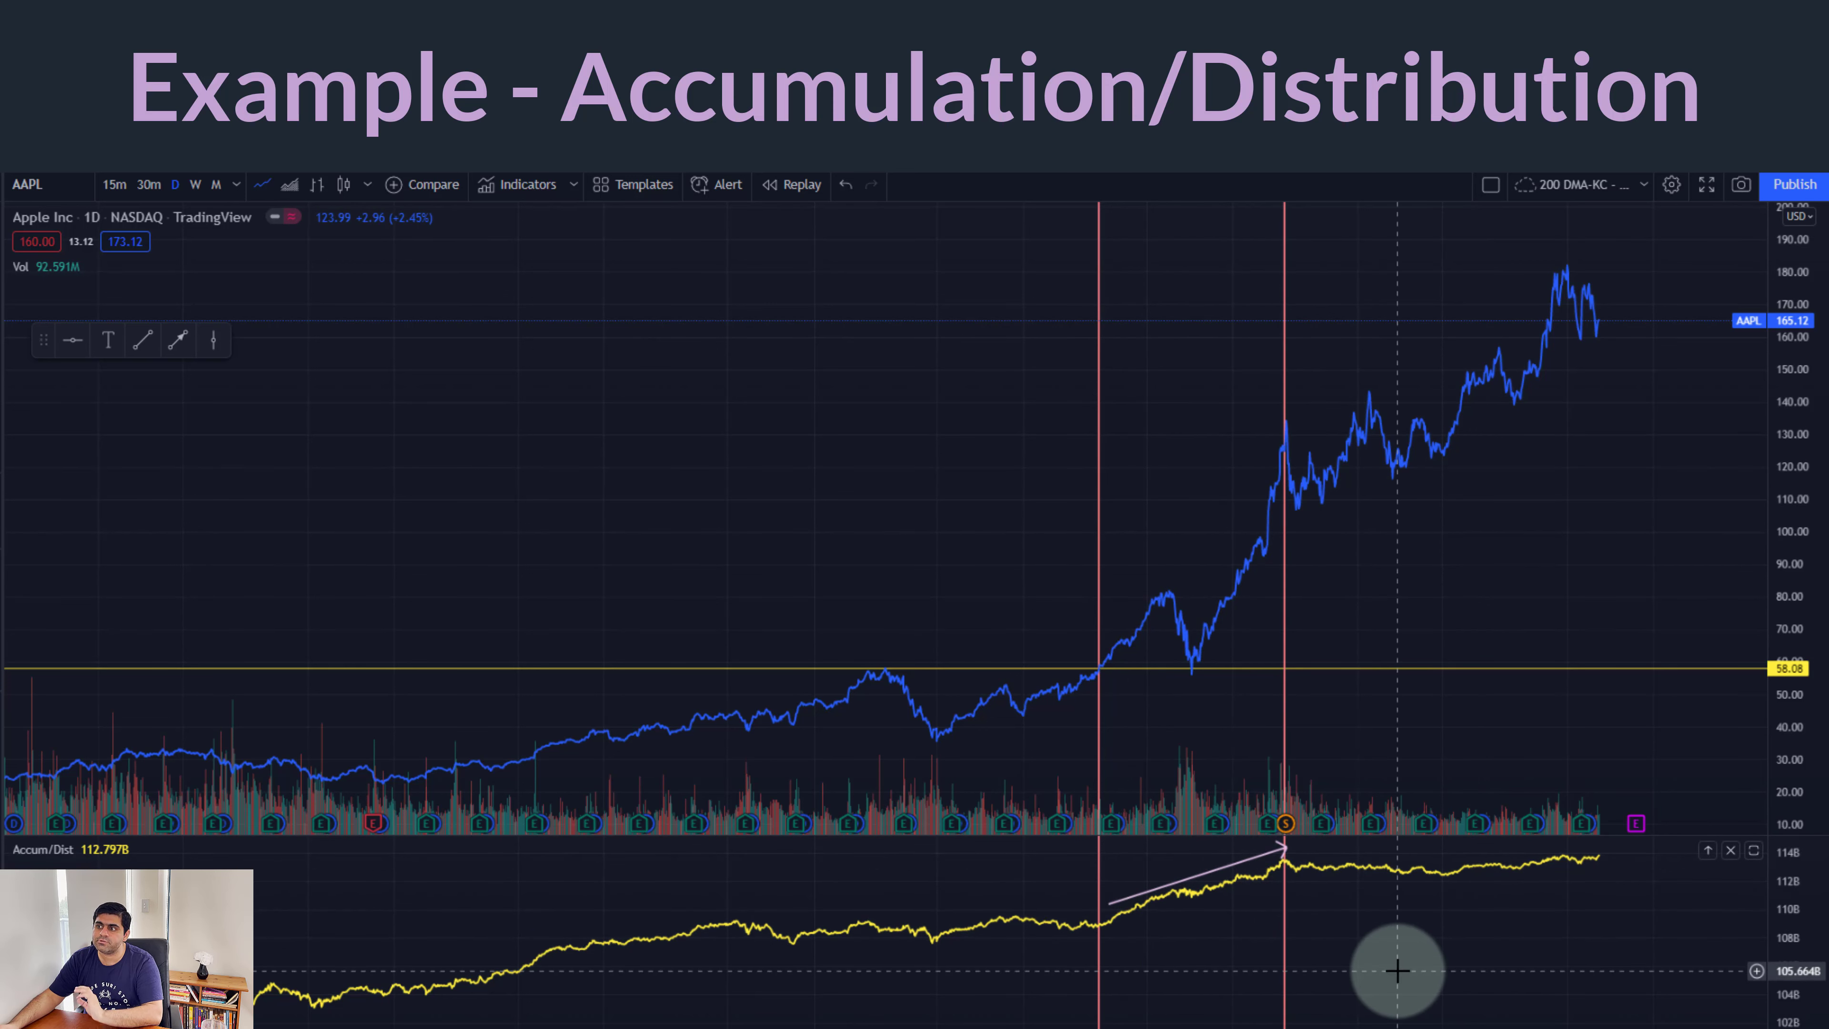
# - Draw a rising arrow along the AAPL price between the two vertical lines, starting at about 66.09
pyautogui.click(179, 340)
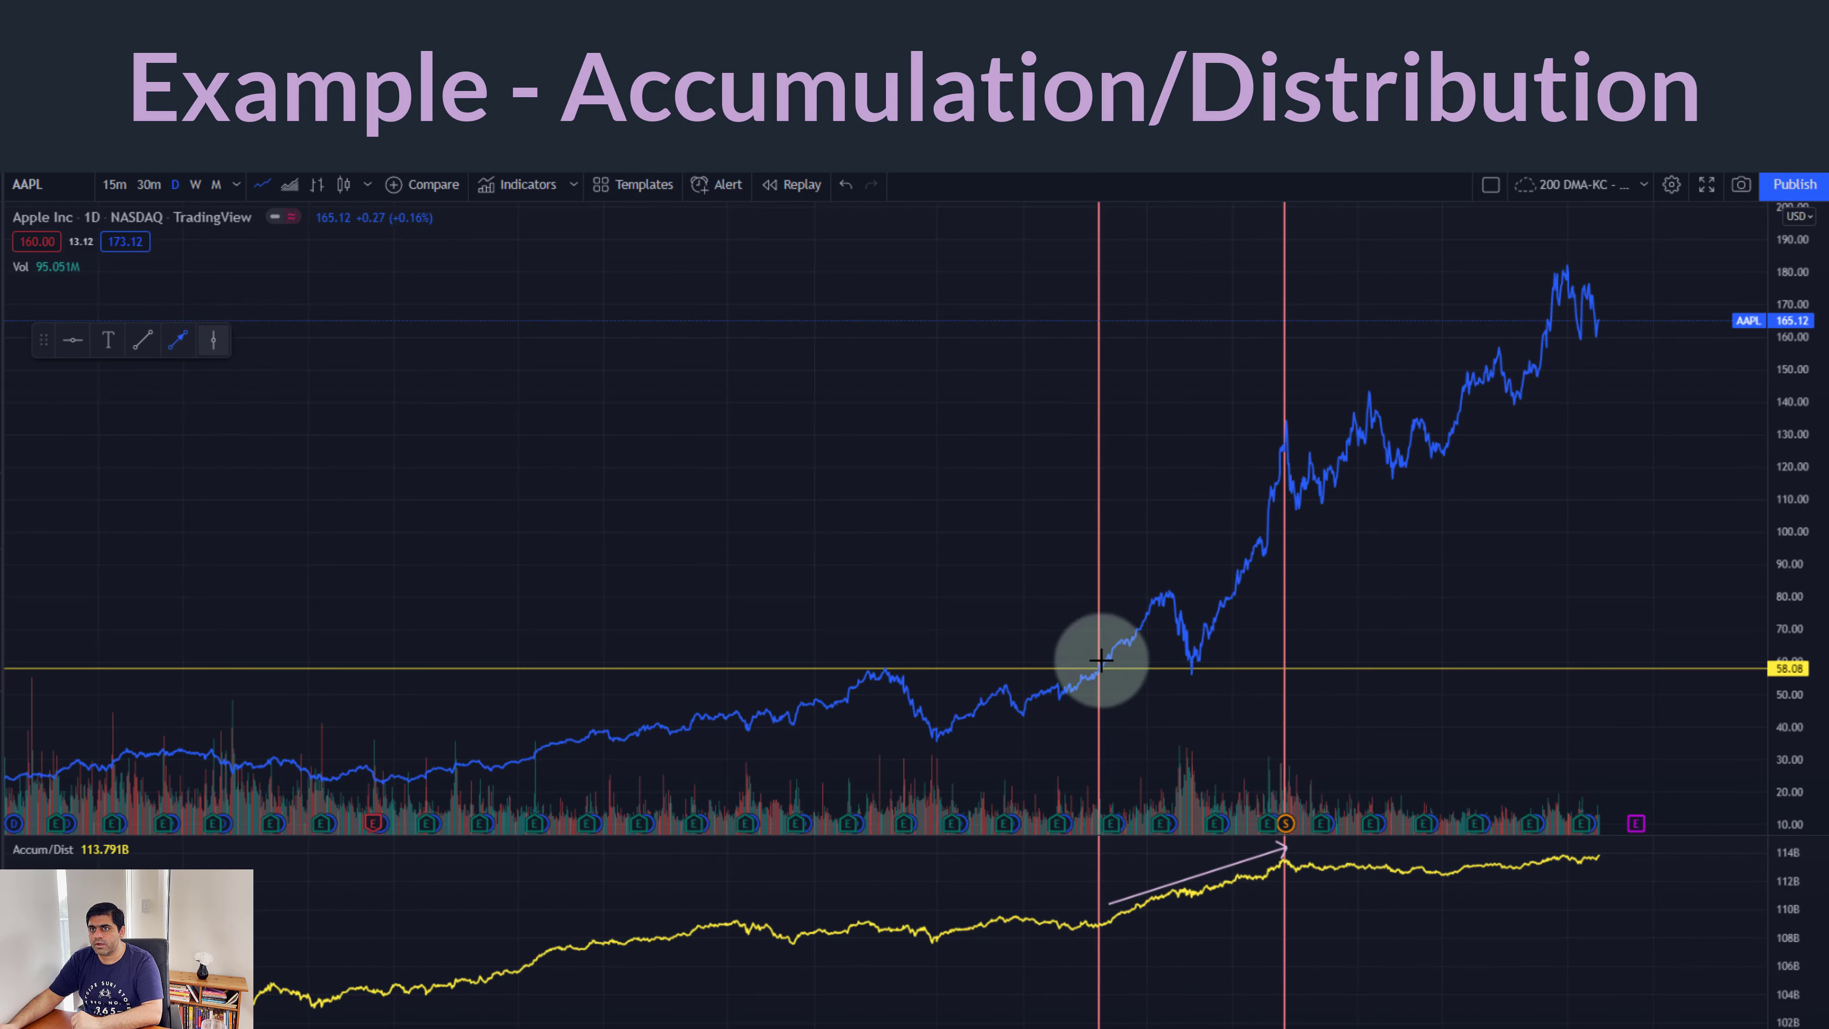
pyautogui.click(1107, 642)
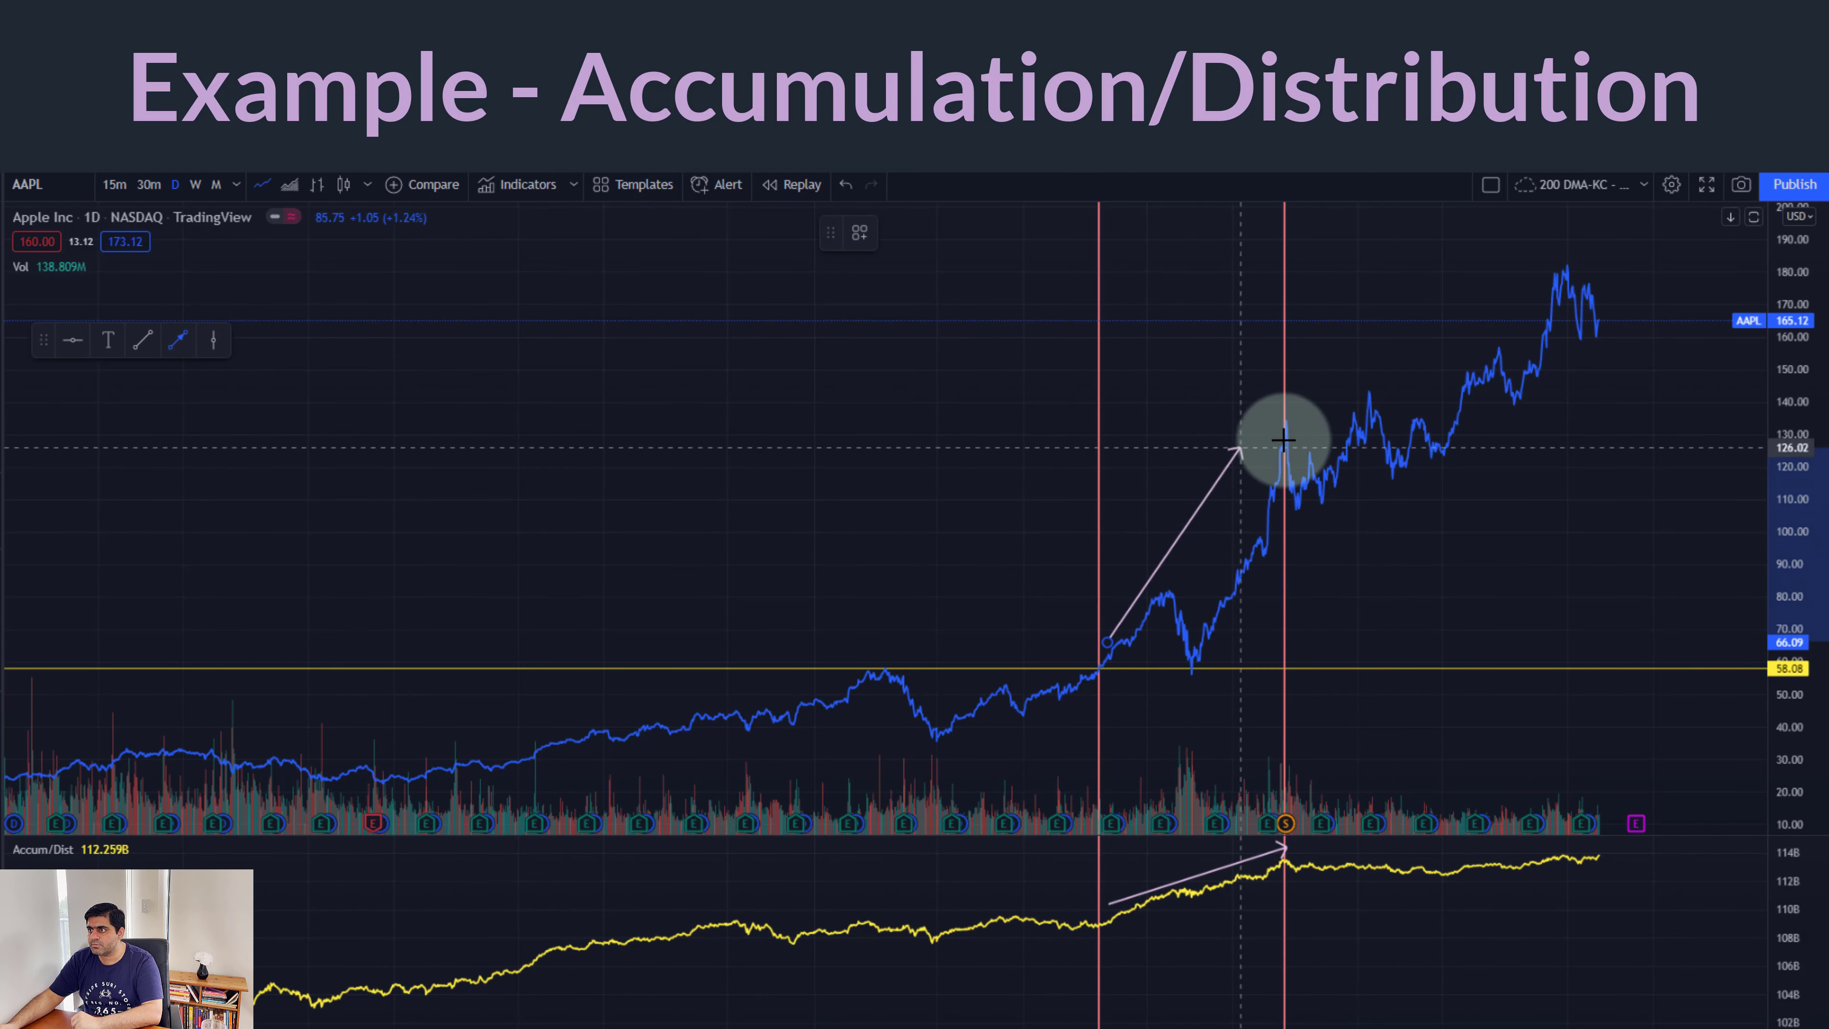
pyautogui.click(1283, 440)
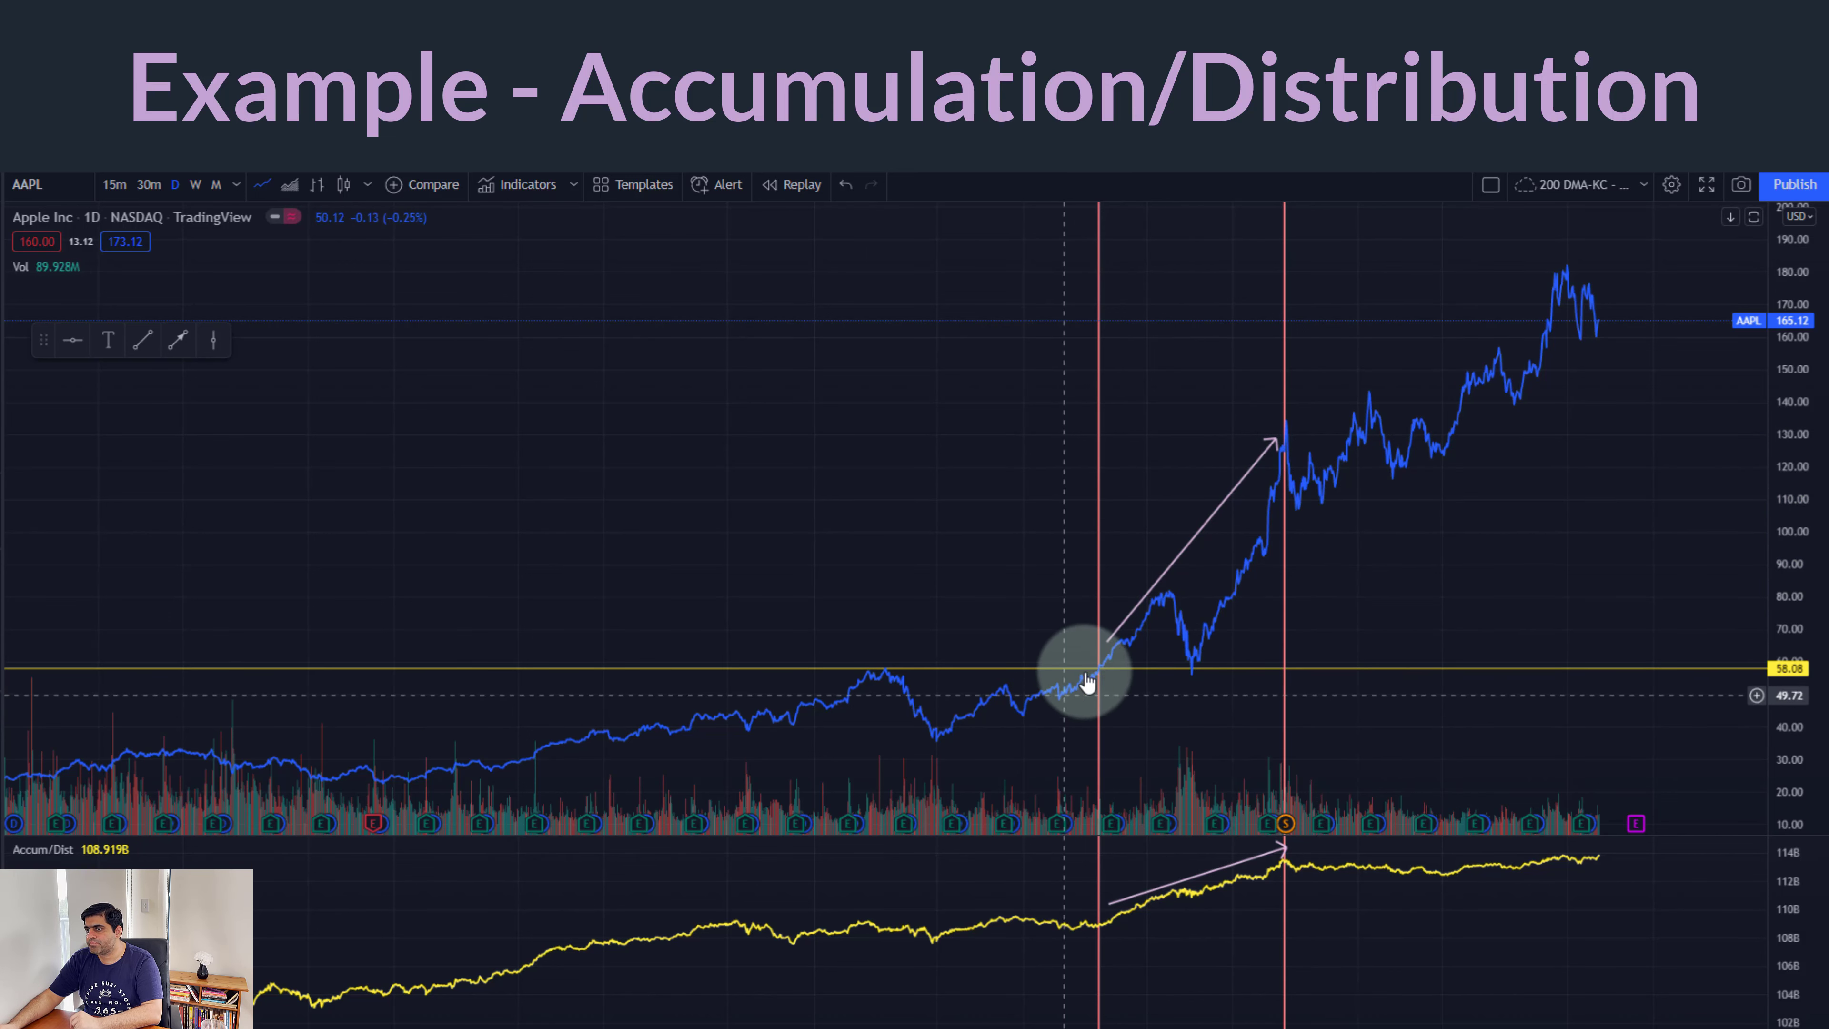
pyautogui.click(1103, 674)
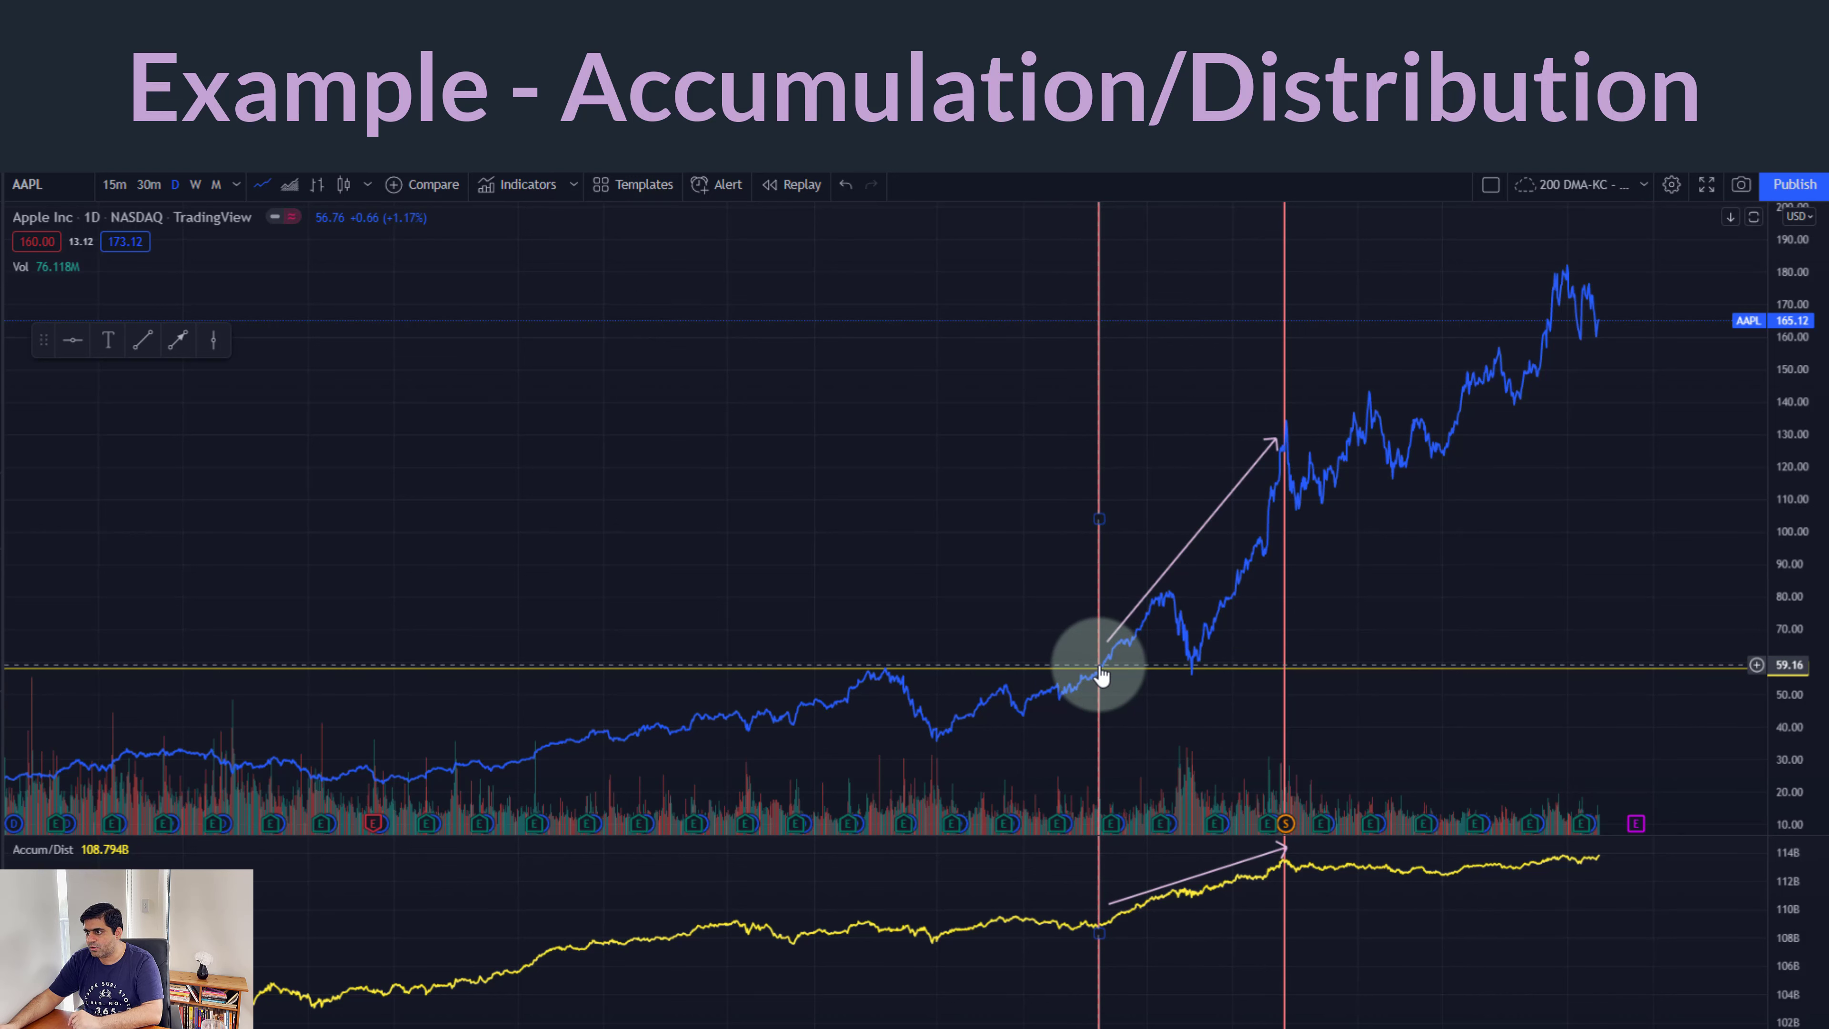
pyautogui.click(1288, 436)
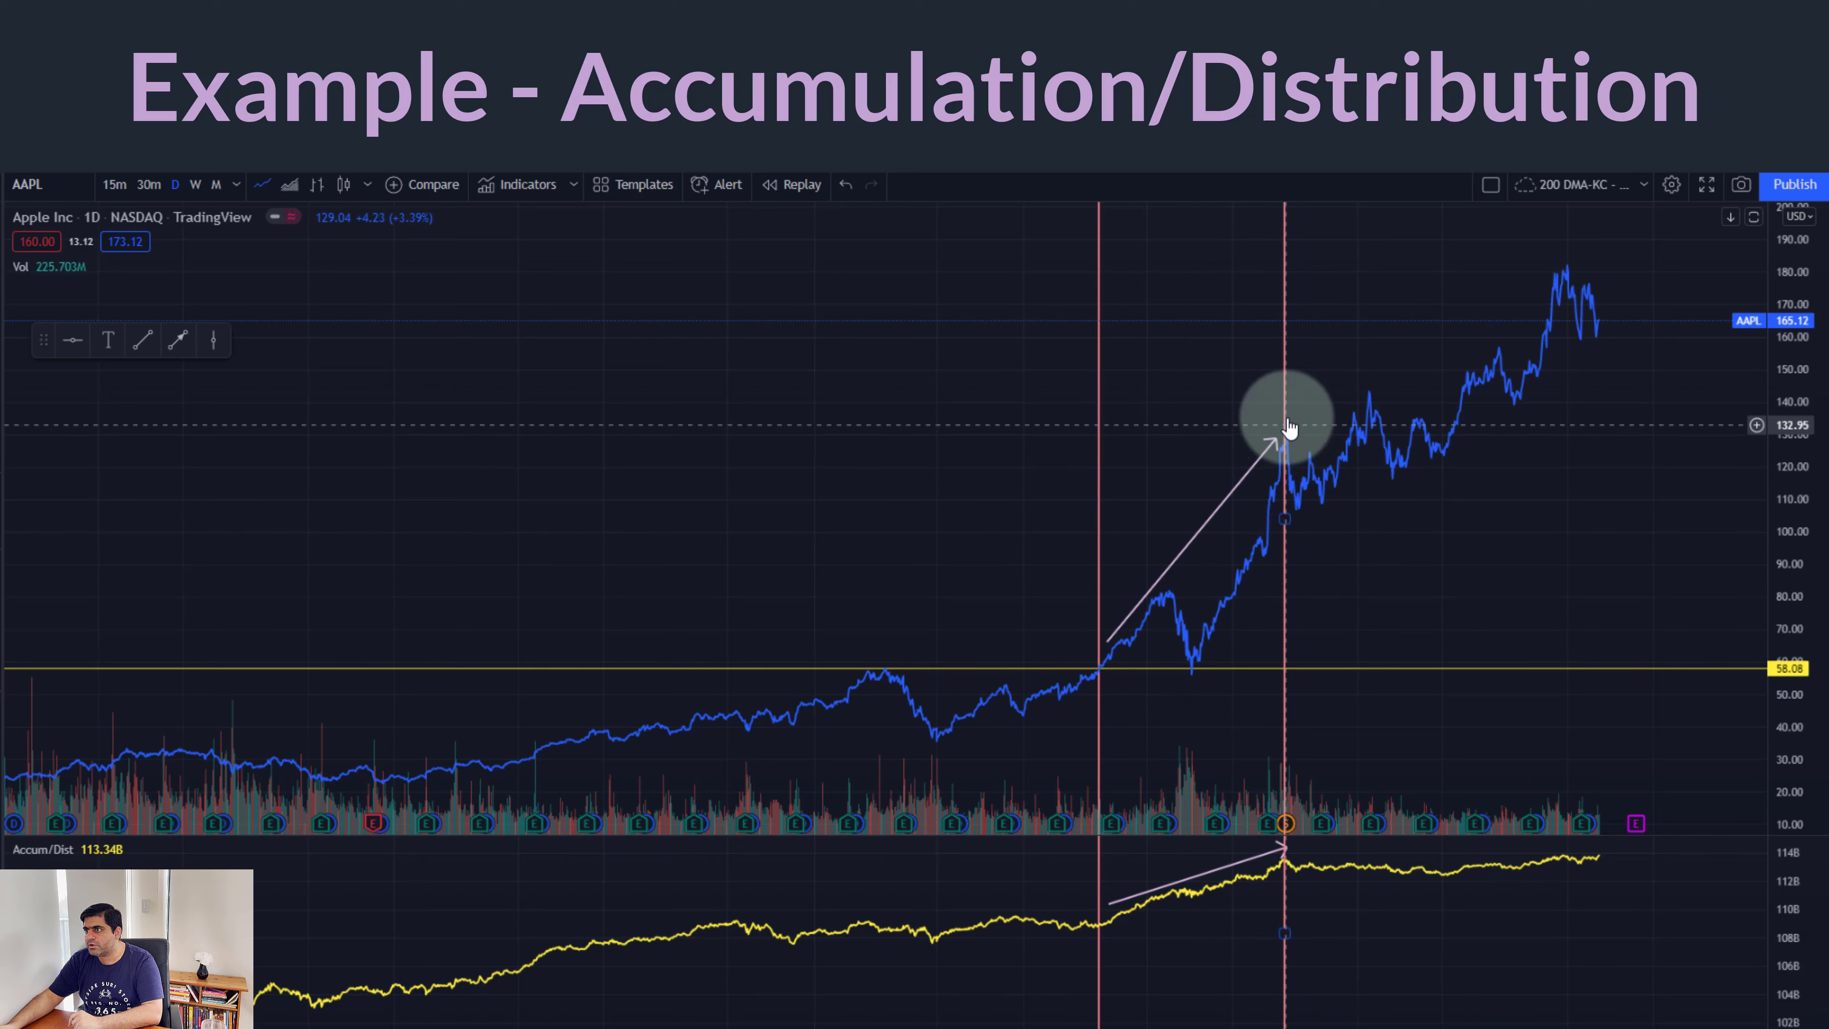
# - Add a horizontal line at about 133.23 at the price peak on the second vertical line
pyautogui.click(67, 342)
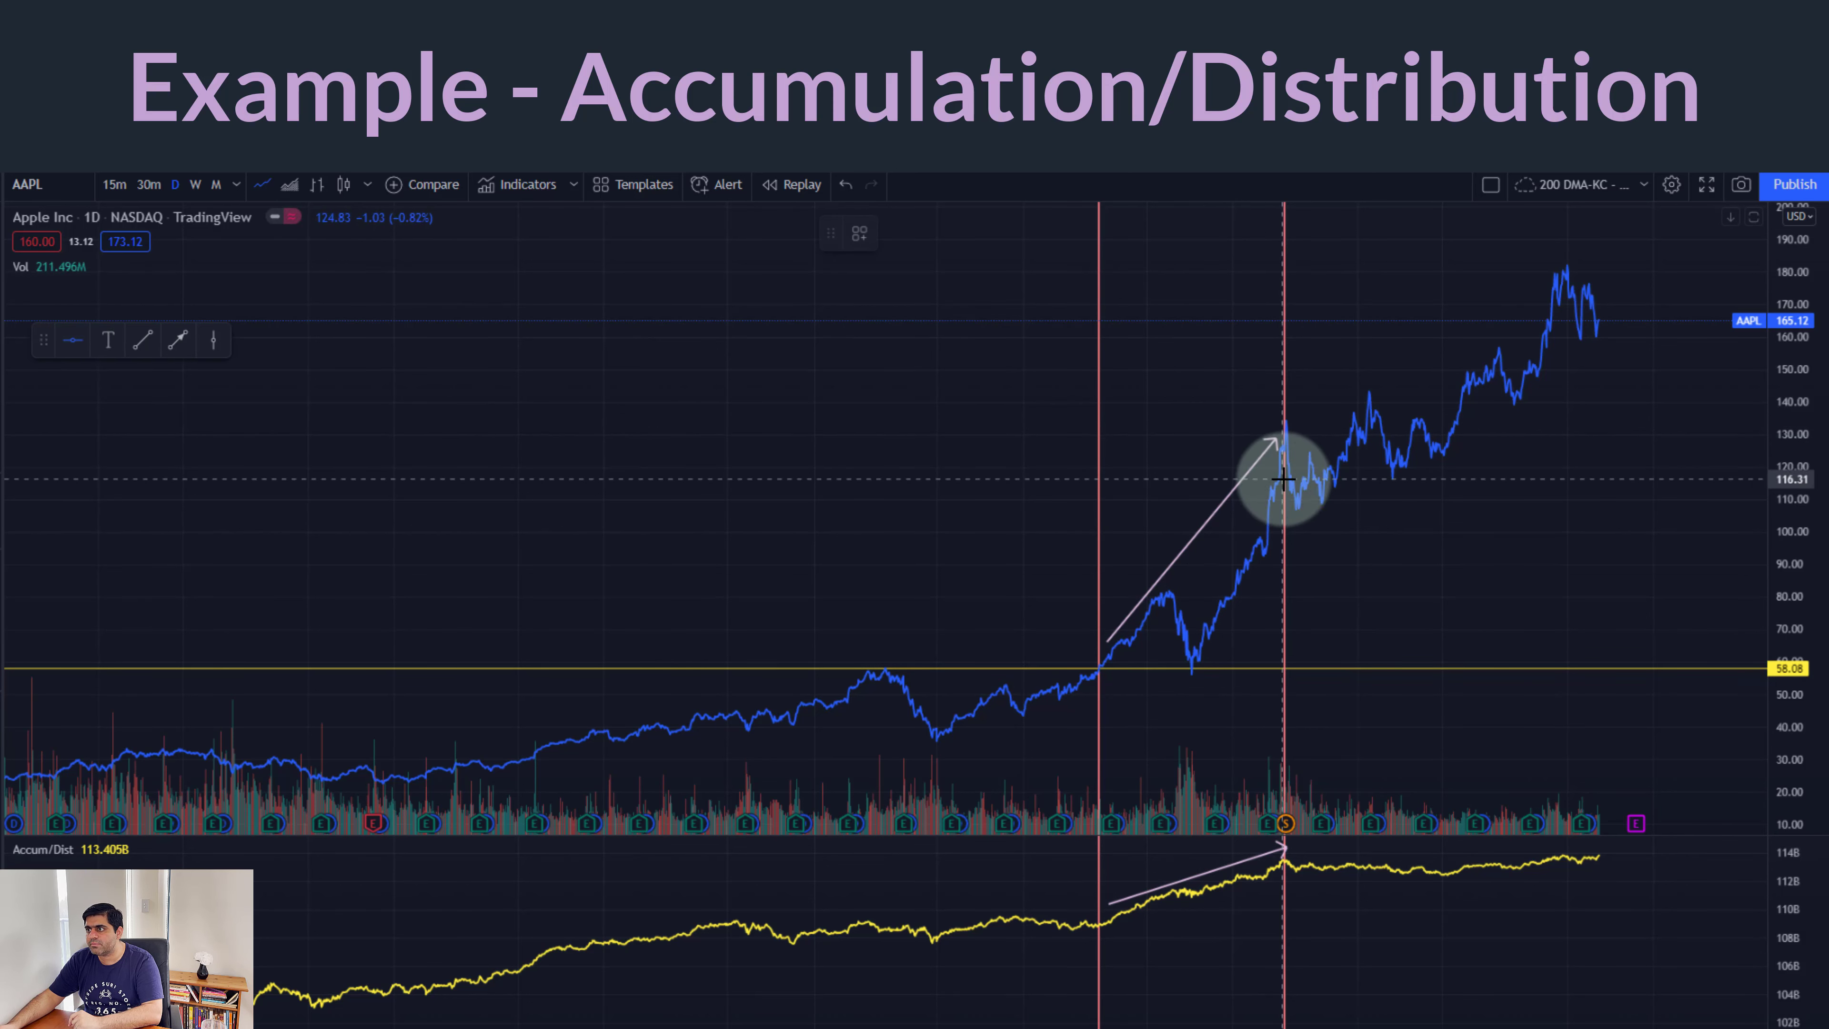
pyautogui.click(1285, 424)
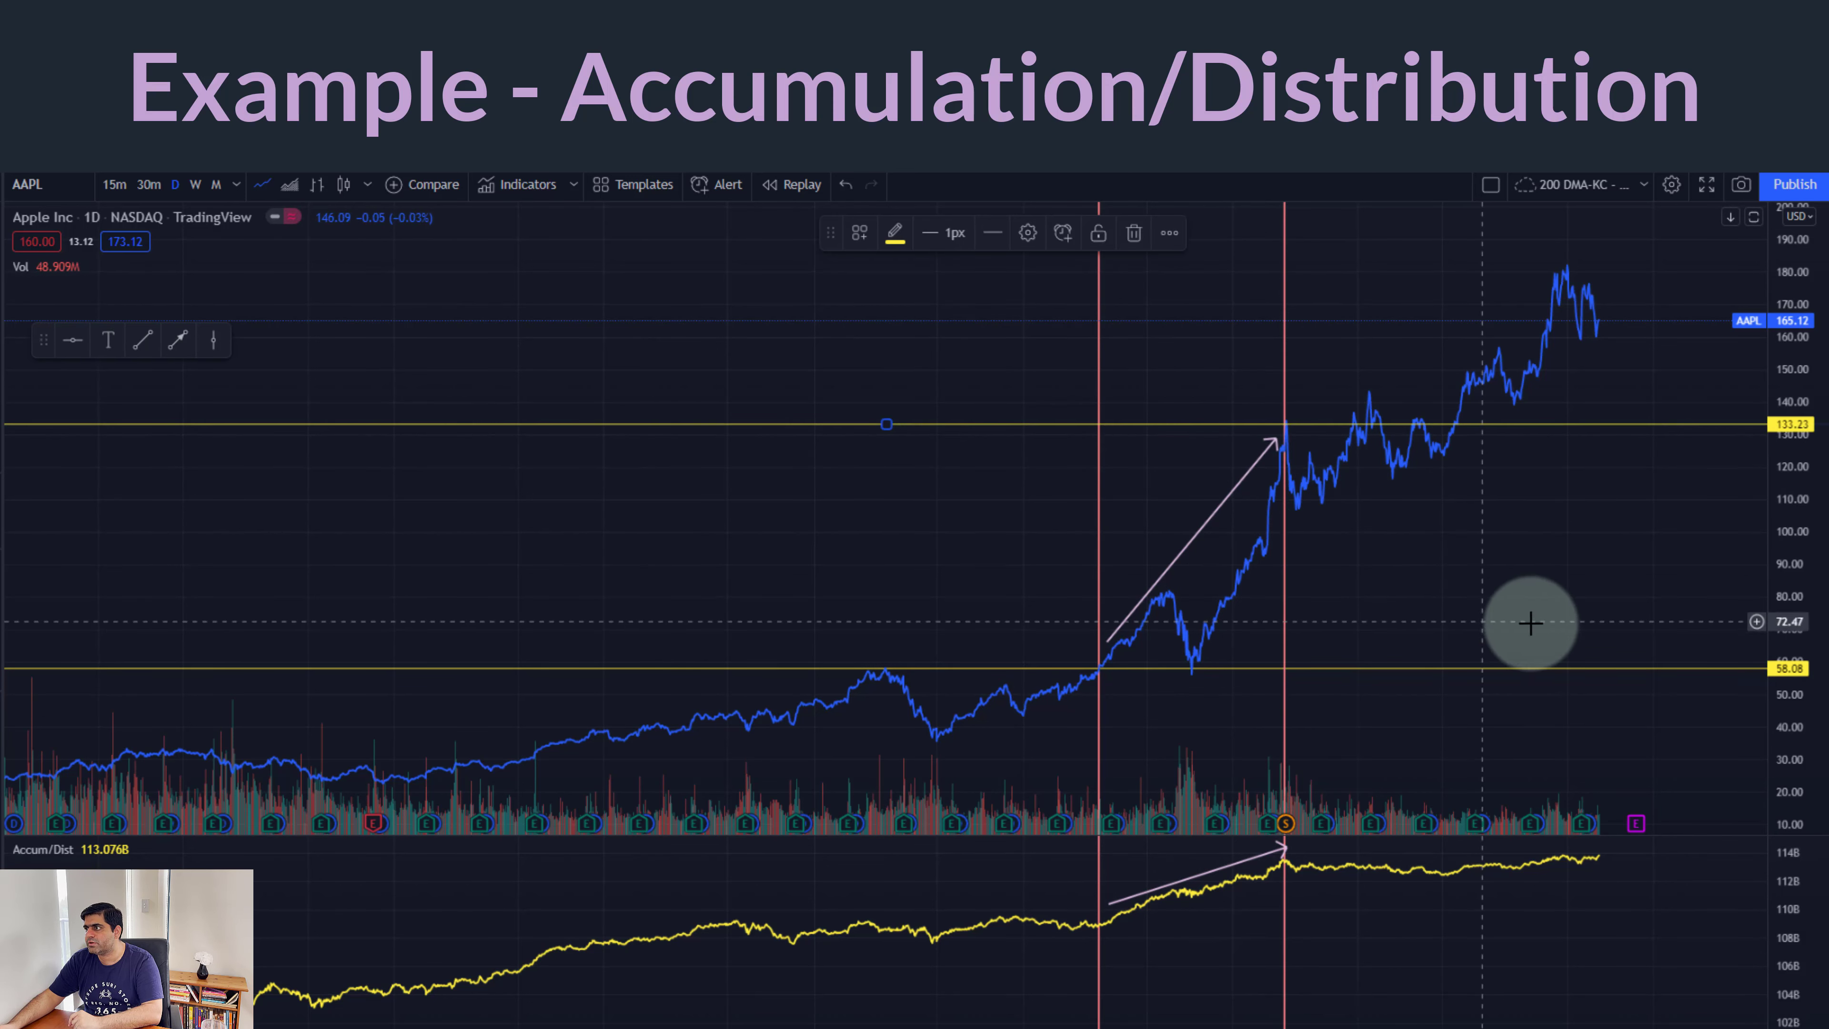
pyautogui.click(1101, 672)
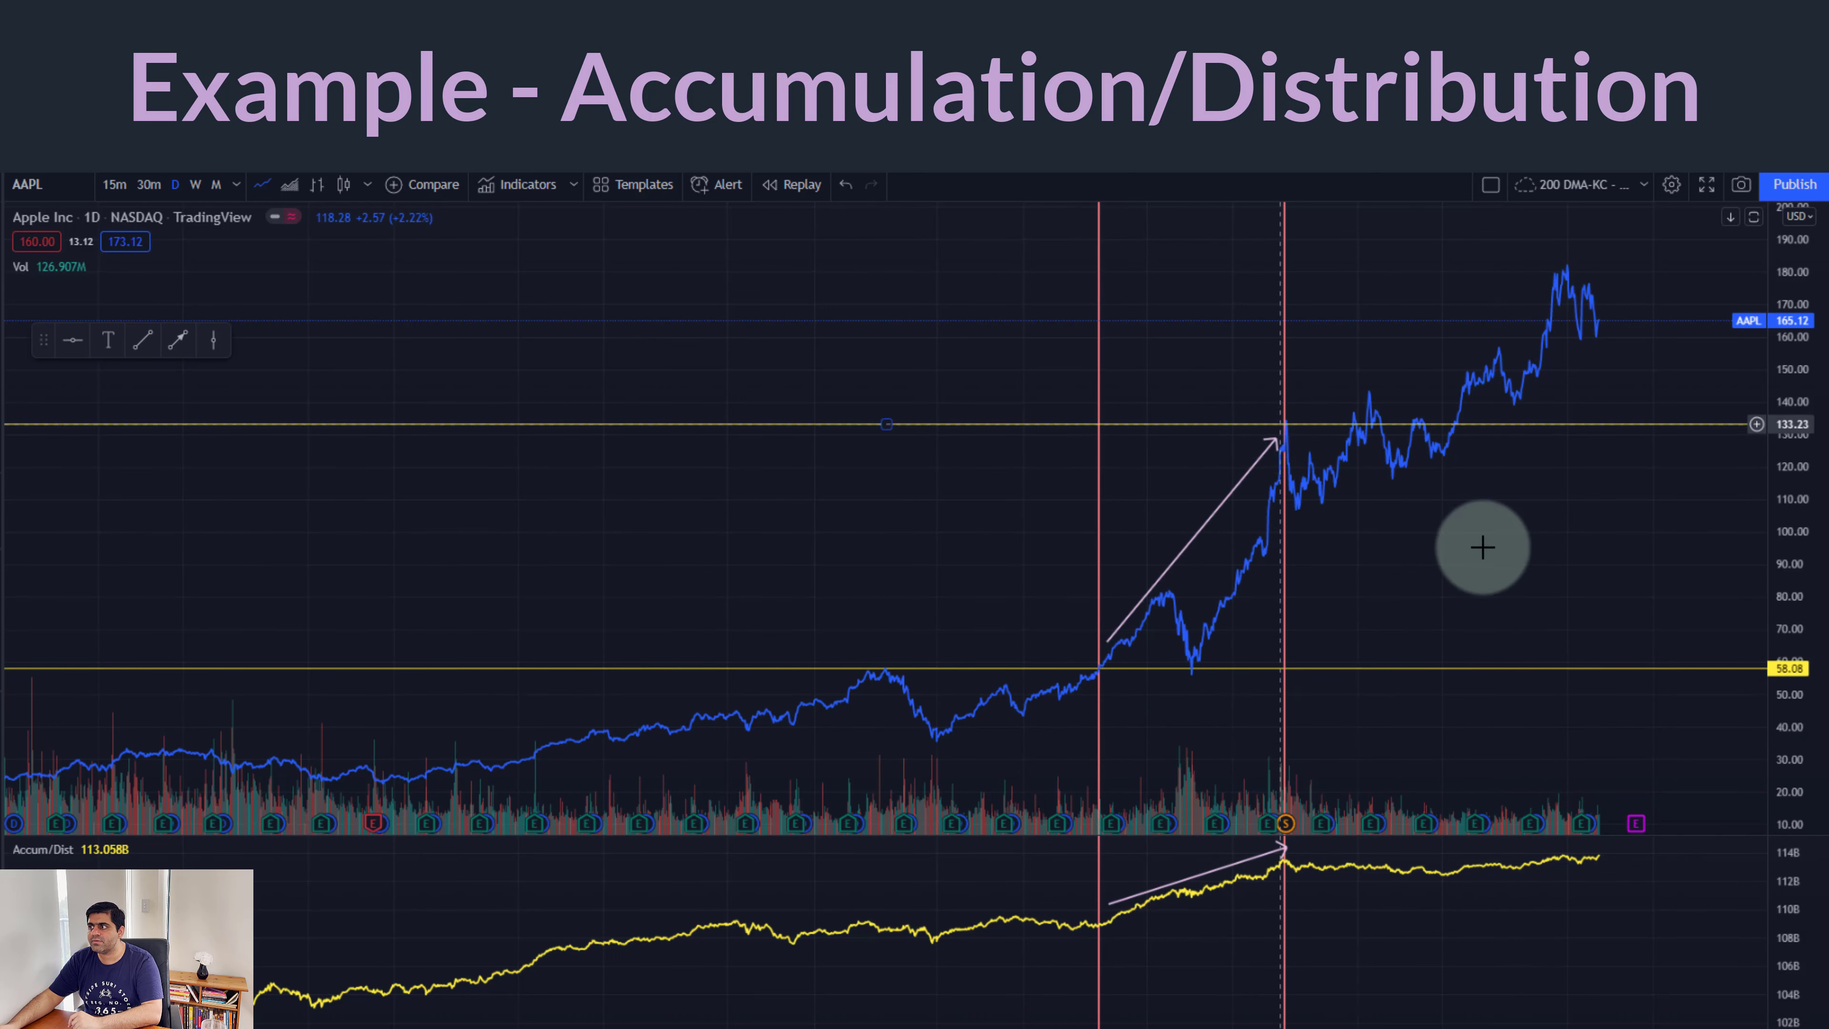
pyautogui.click(1468, 734)
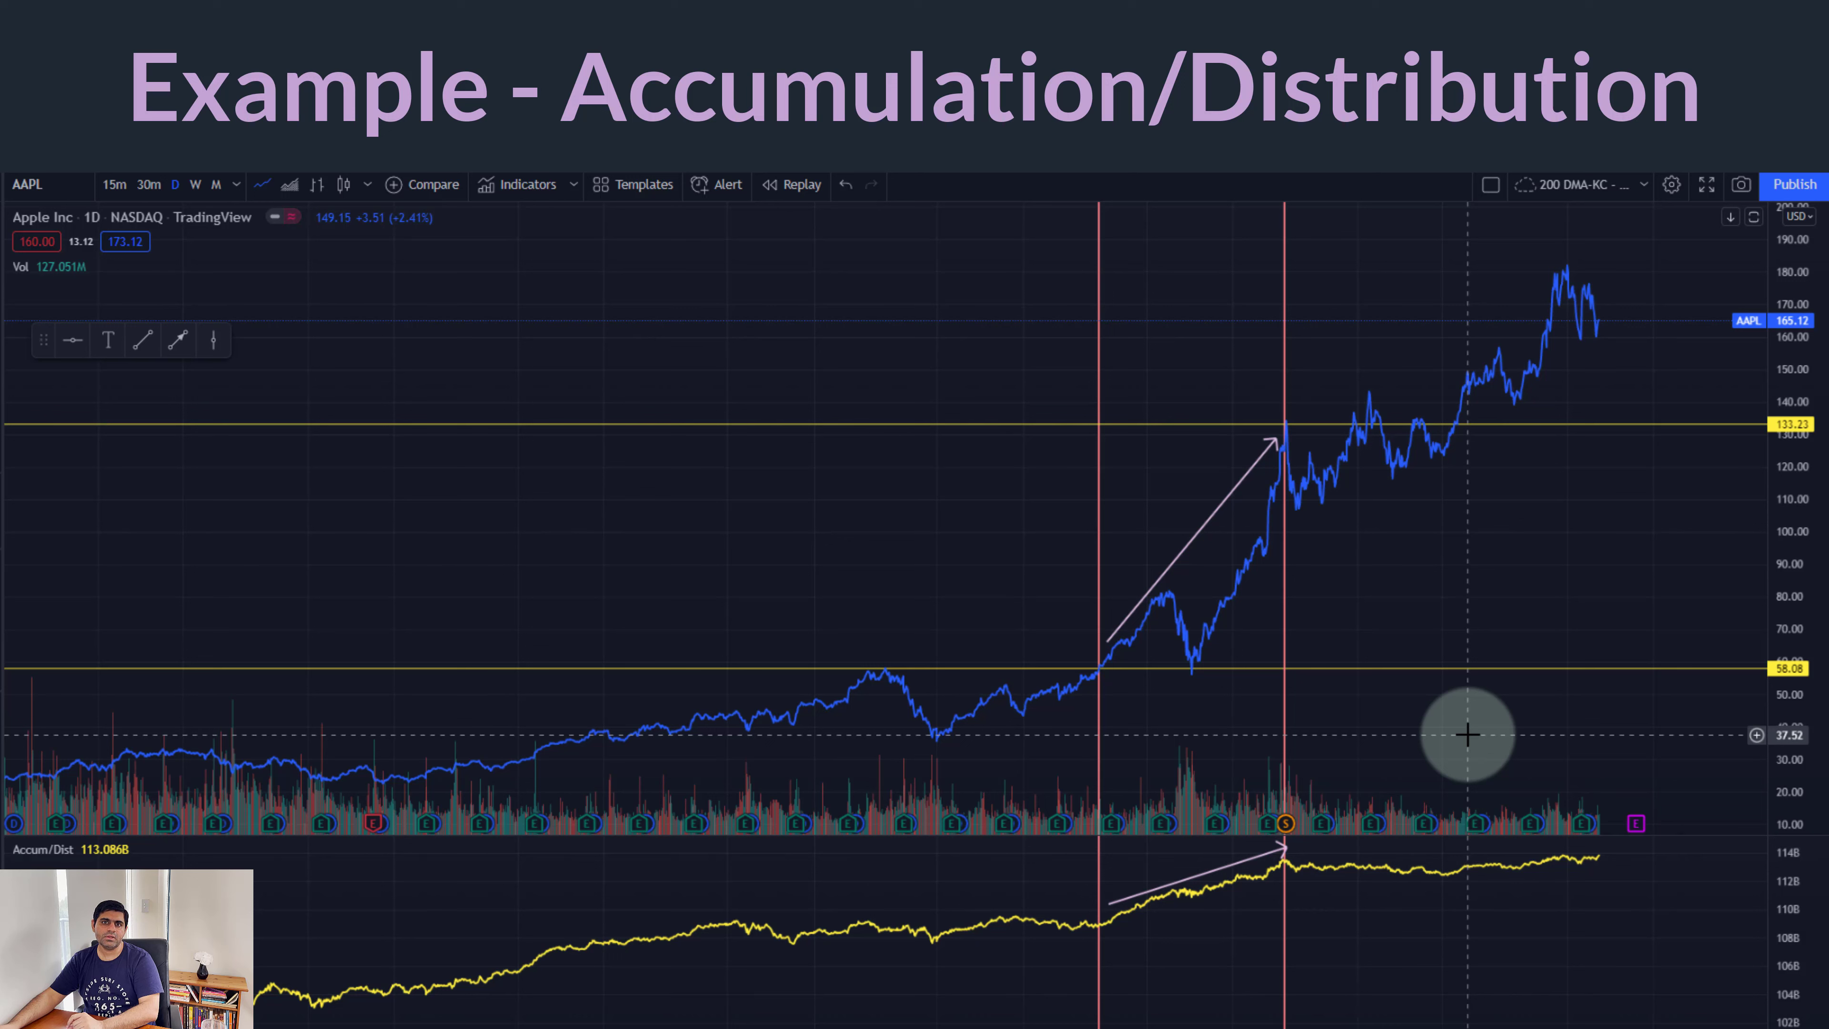
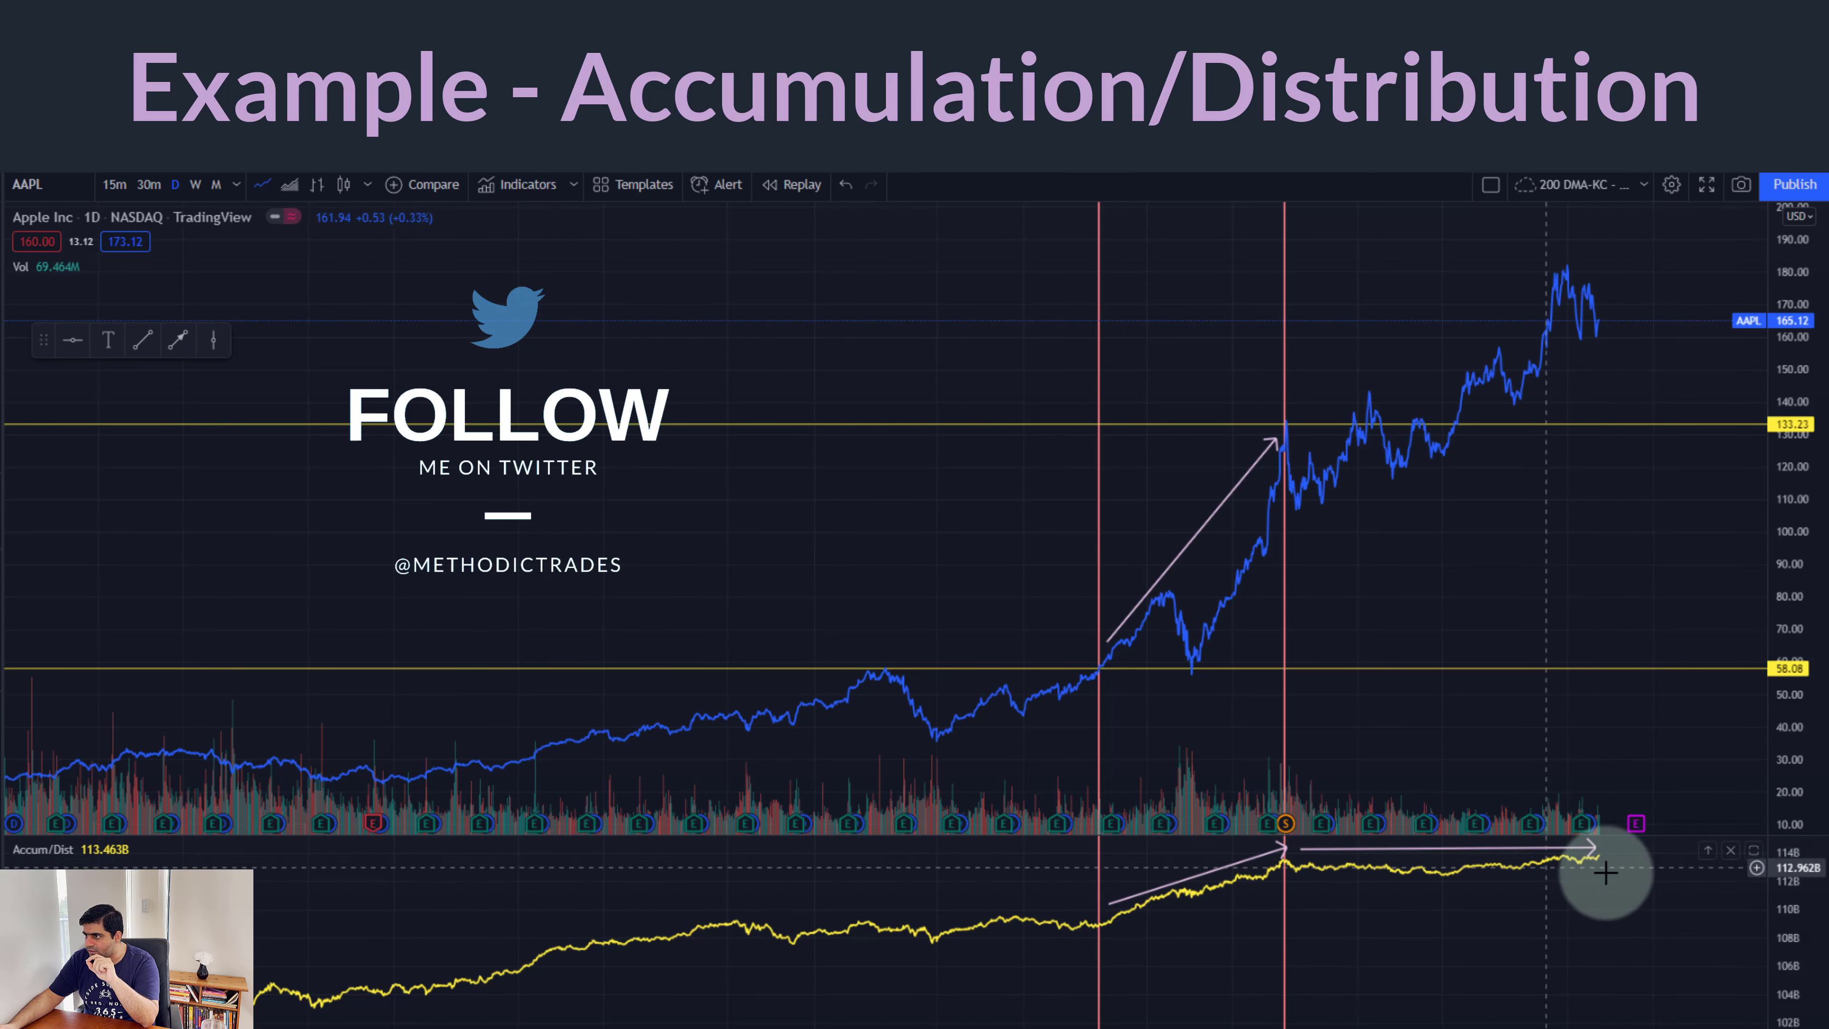
# - Draw a rising price arrow from about 137.39 at the second vertical line to the chart's highest peak
pyautogui.click(177, 339)
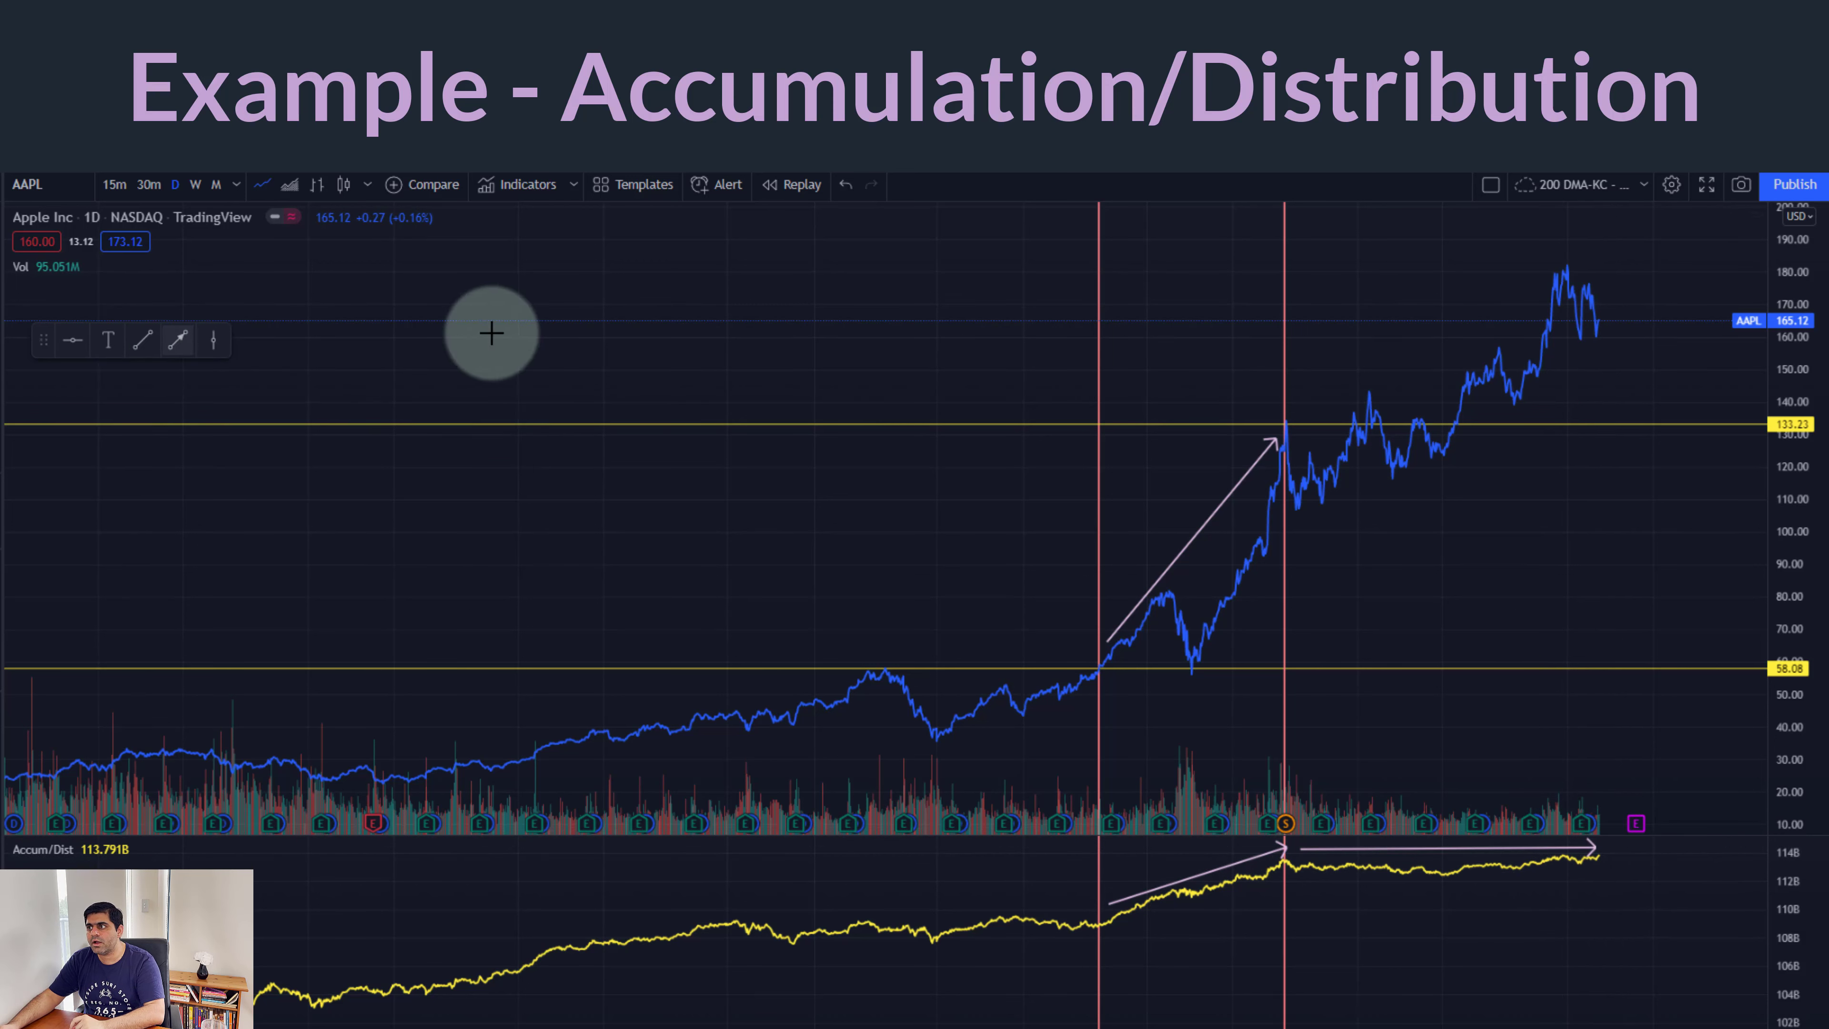
pyautogui.click(1291, 411)
pyautogui.click(1347, 371)
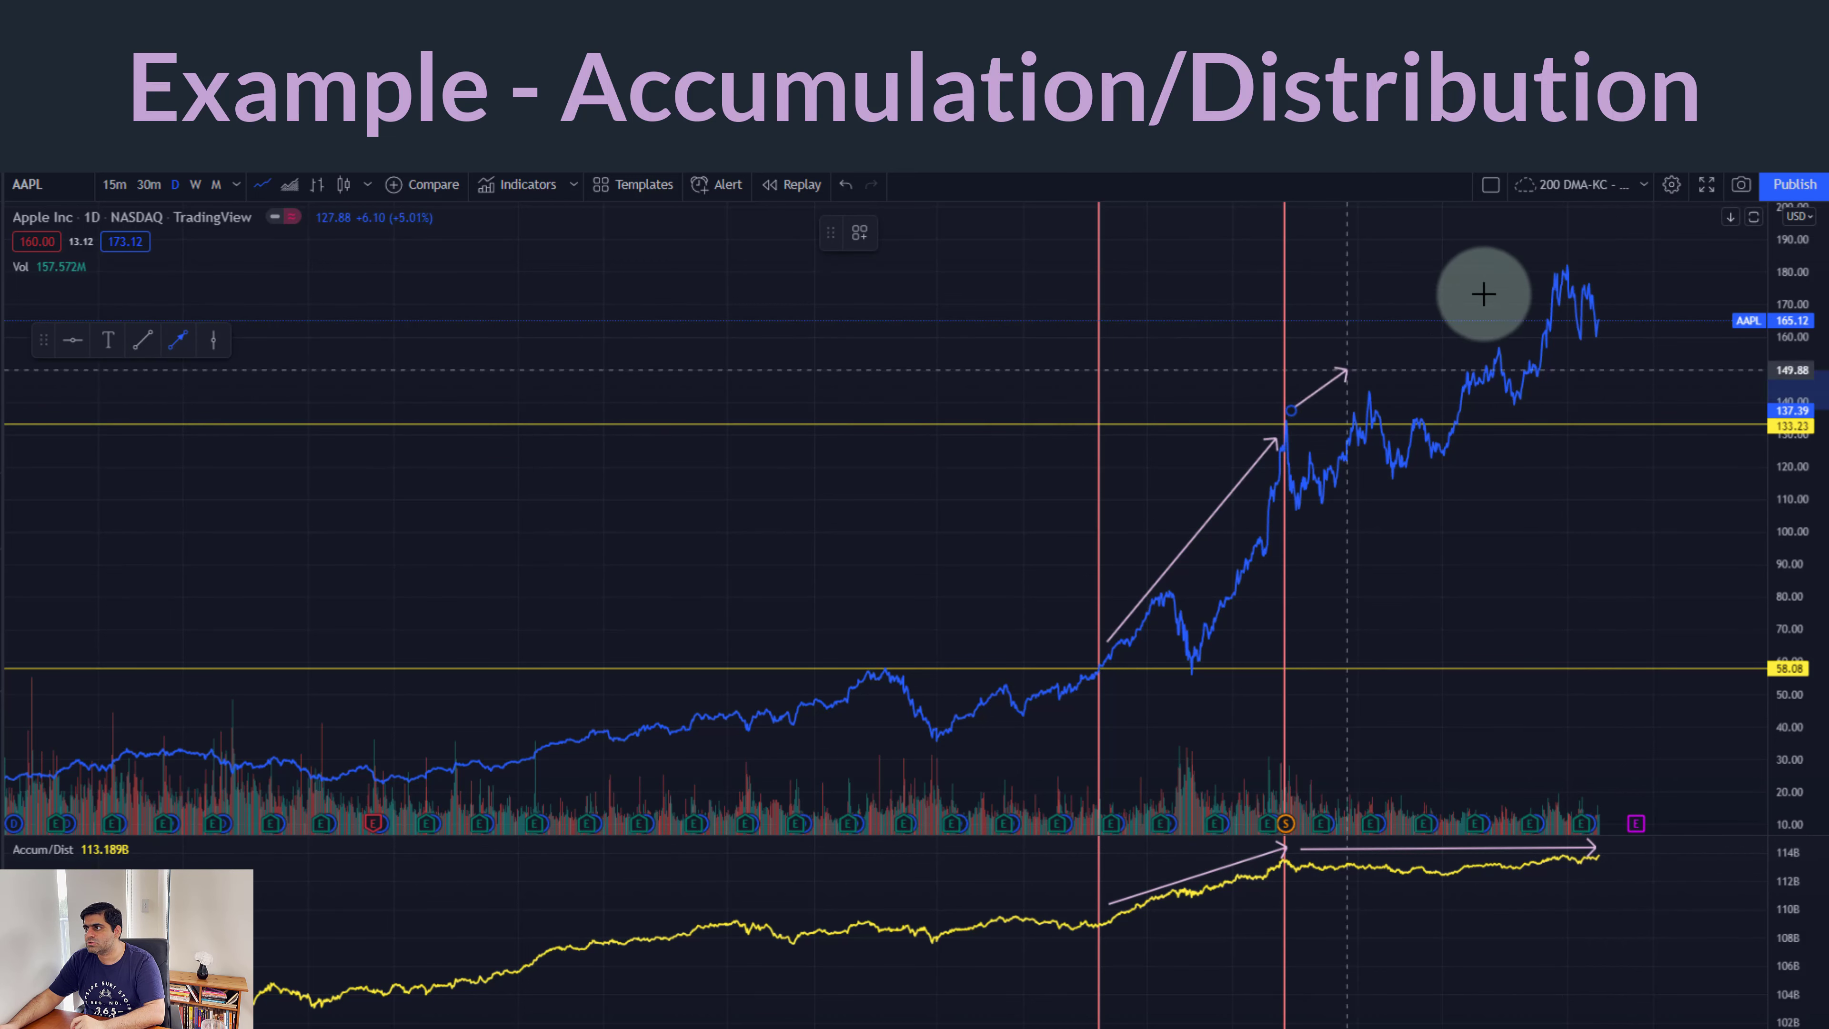
pyautogui.click(1569, 261)
pyautogui.click(1645, 513)
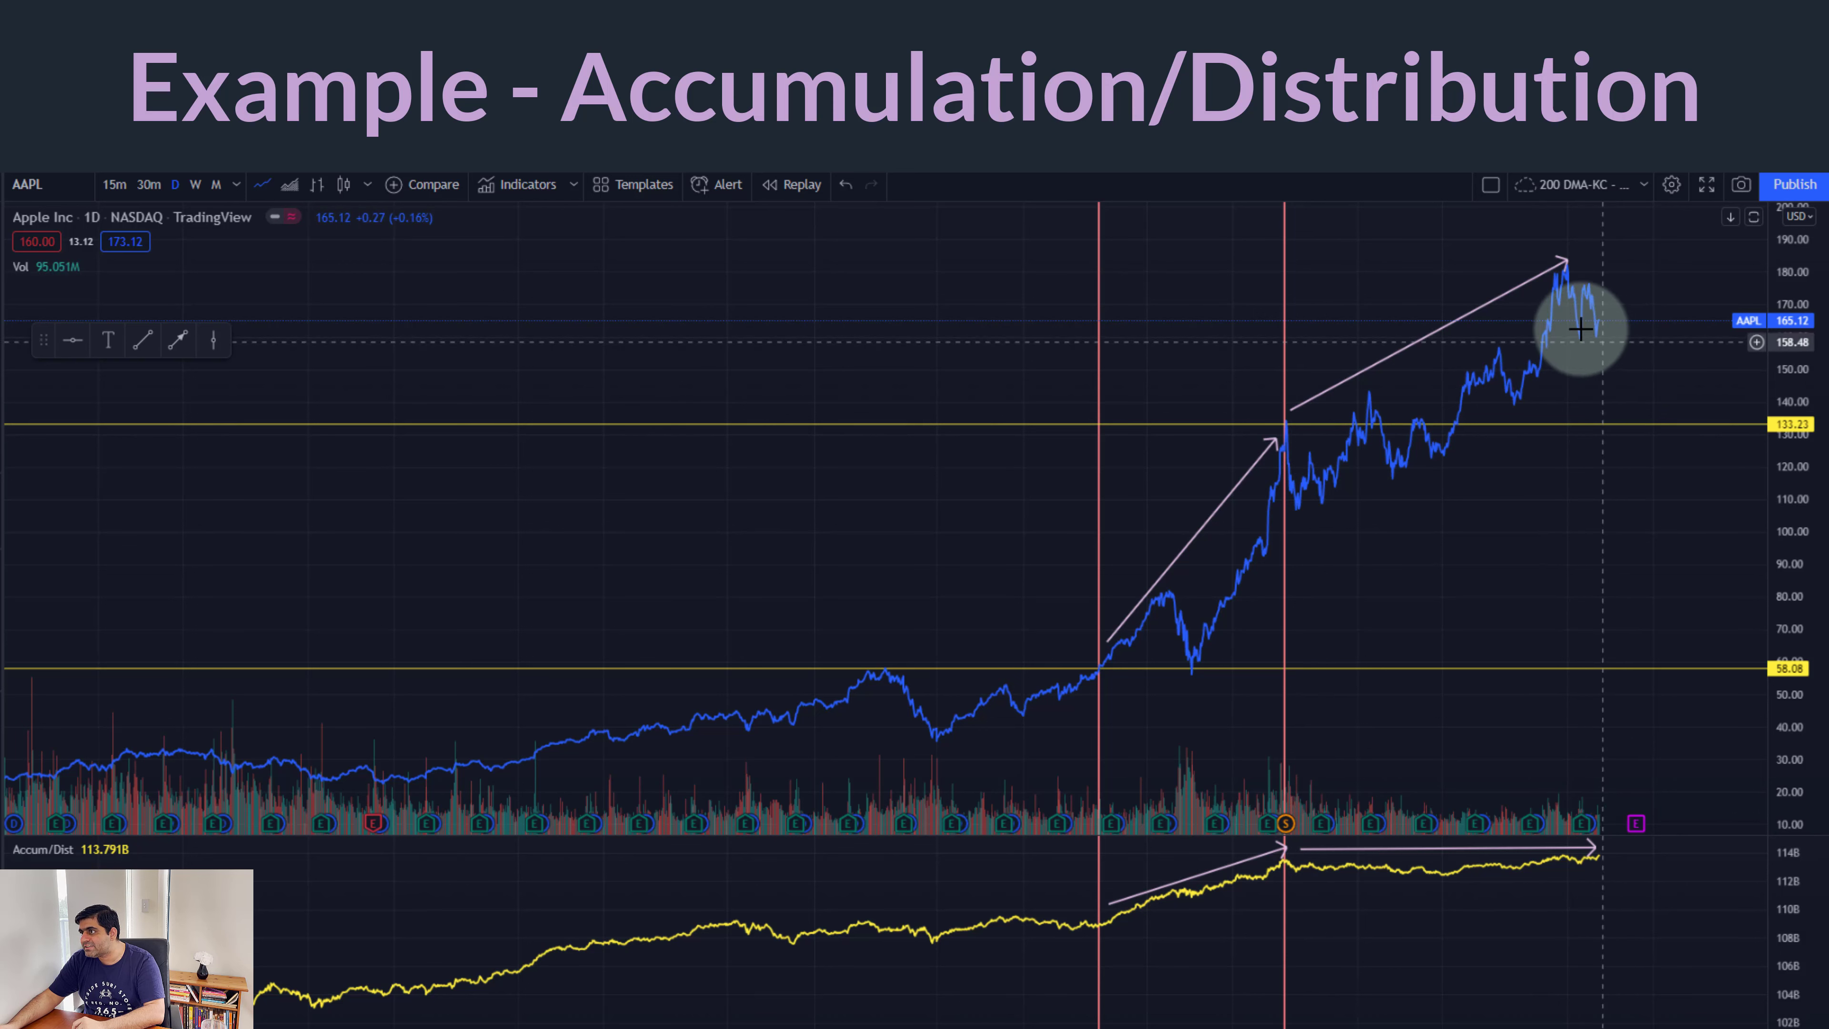
# - Reposition the latest price arrow to run from about 137.39 at the second vertical line to about 160.97 at the latest price
pyautogui.moveTo(1441, 318); pyautogui.dragTo(1425, 432)
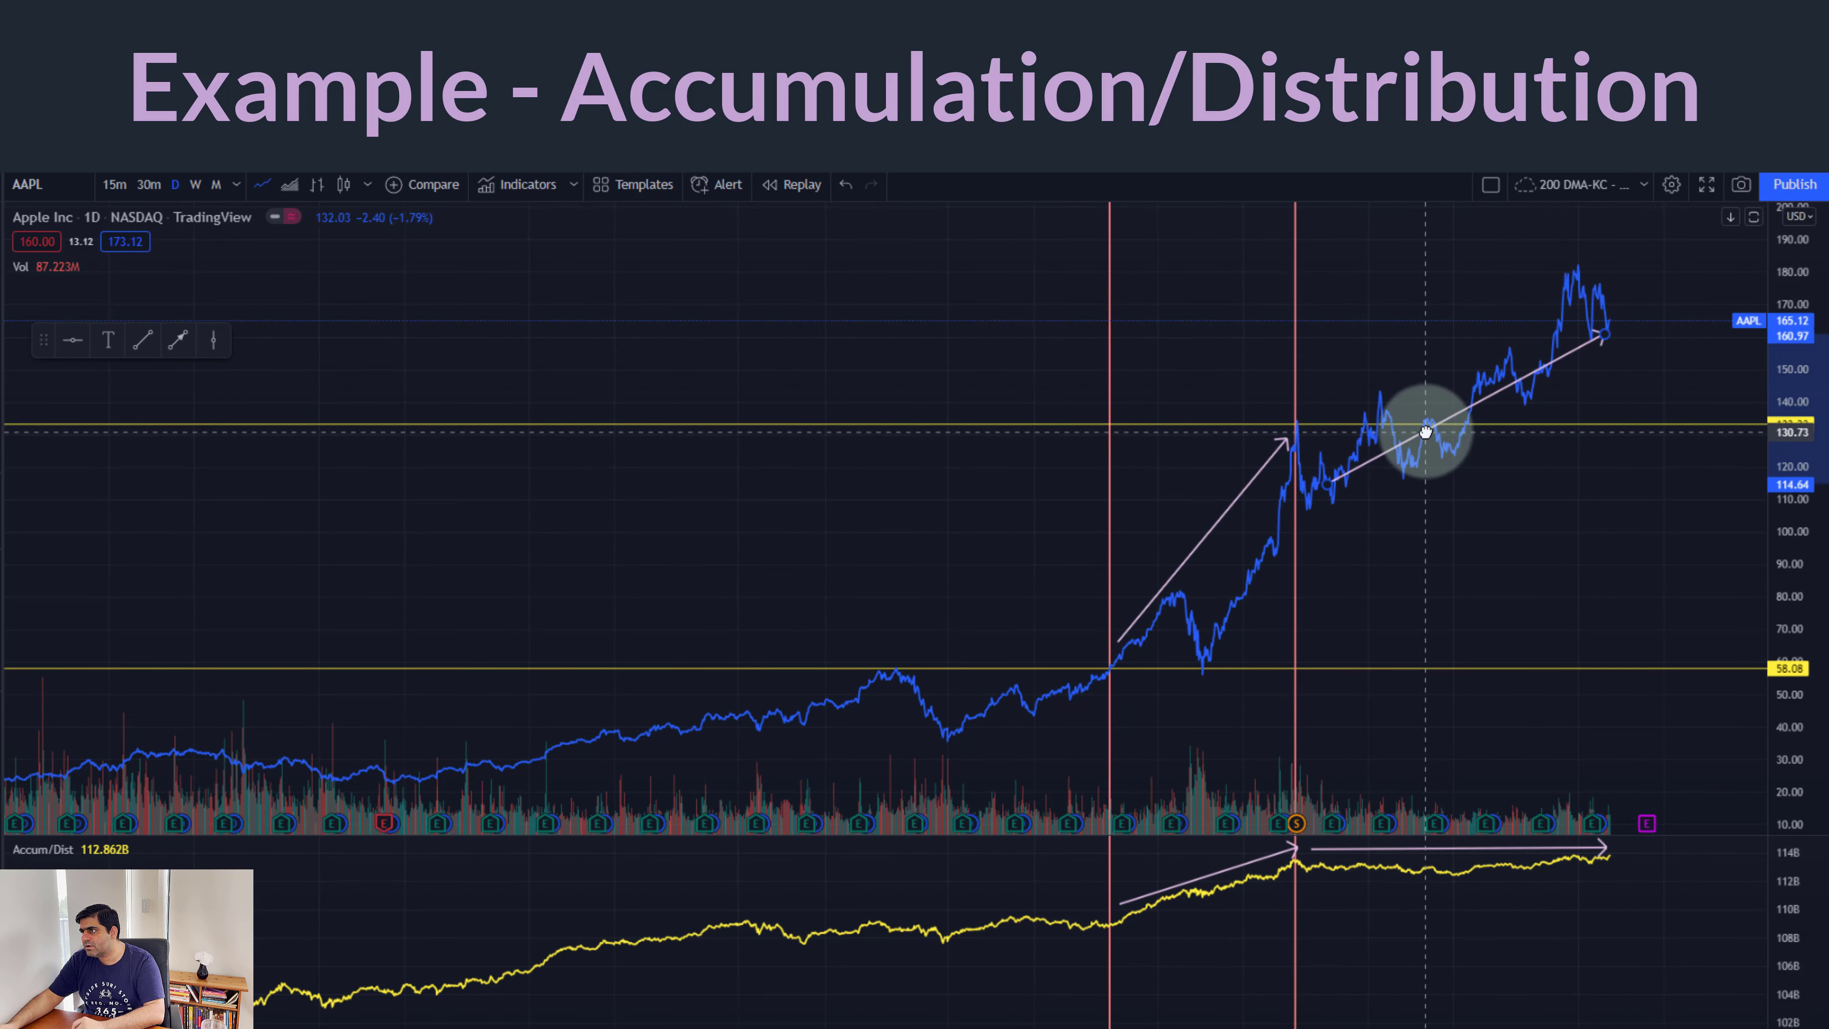
pyautogui.moveTo(1327, 482); pyautogui.dragTo(1296, 411)
pyautogui.click(1653, 551)
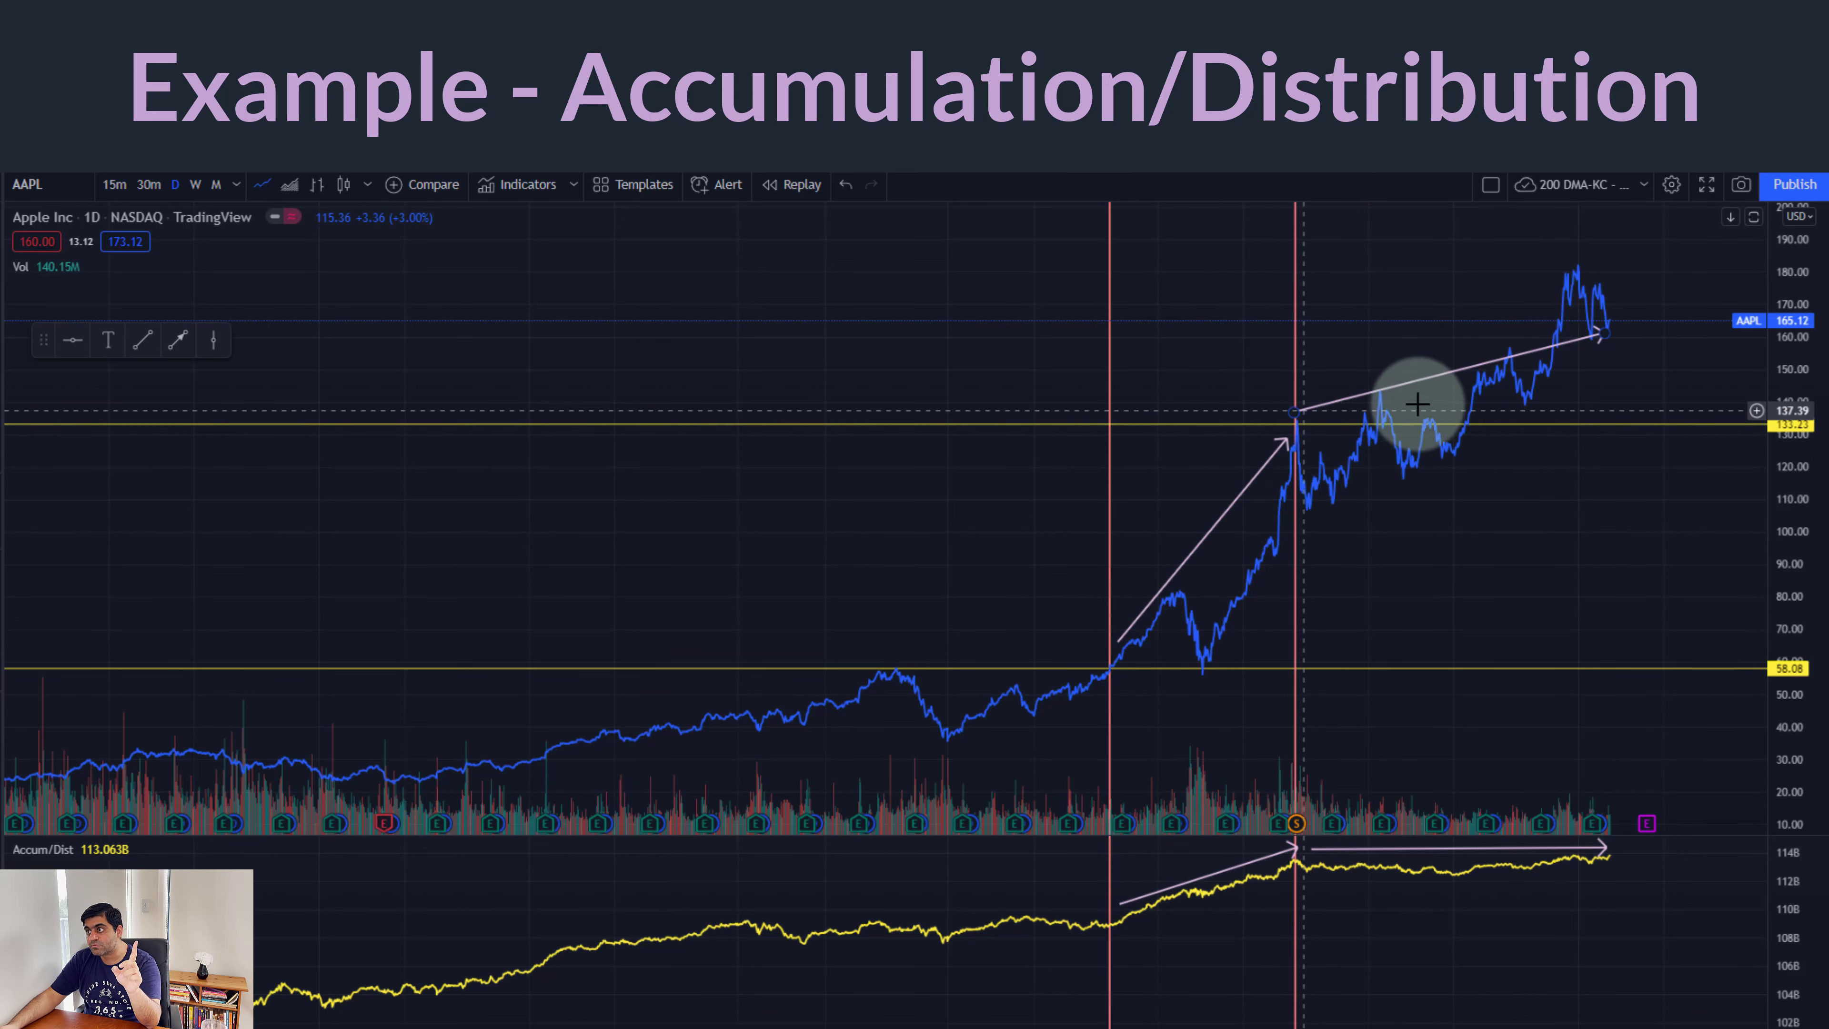
pyautogui.click(1607, 337)
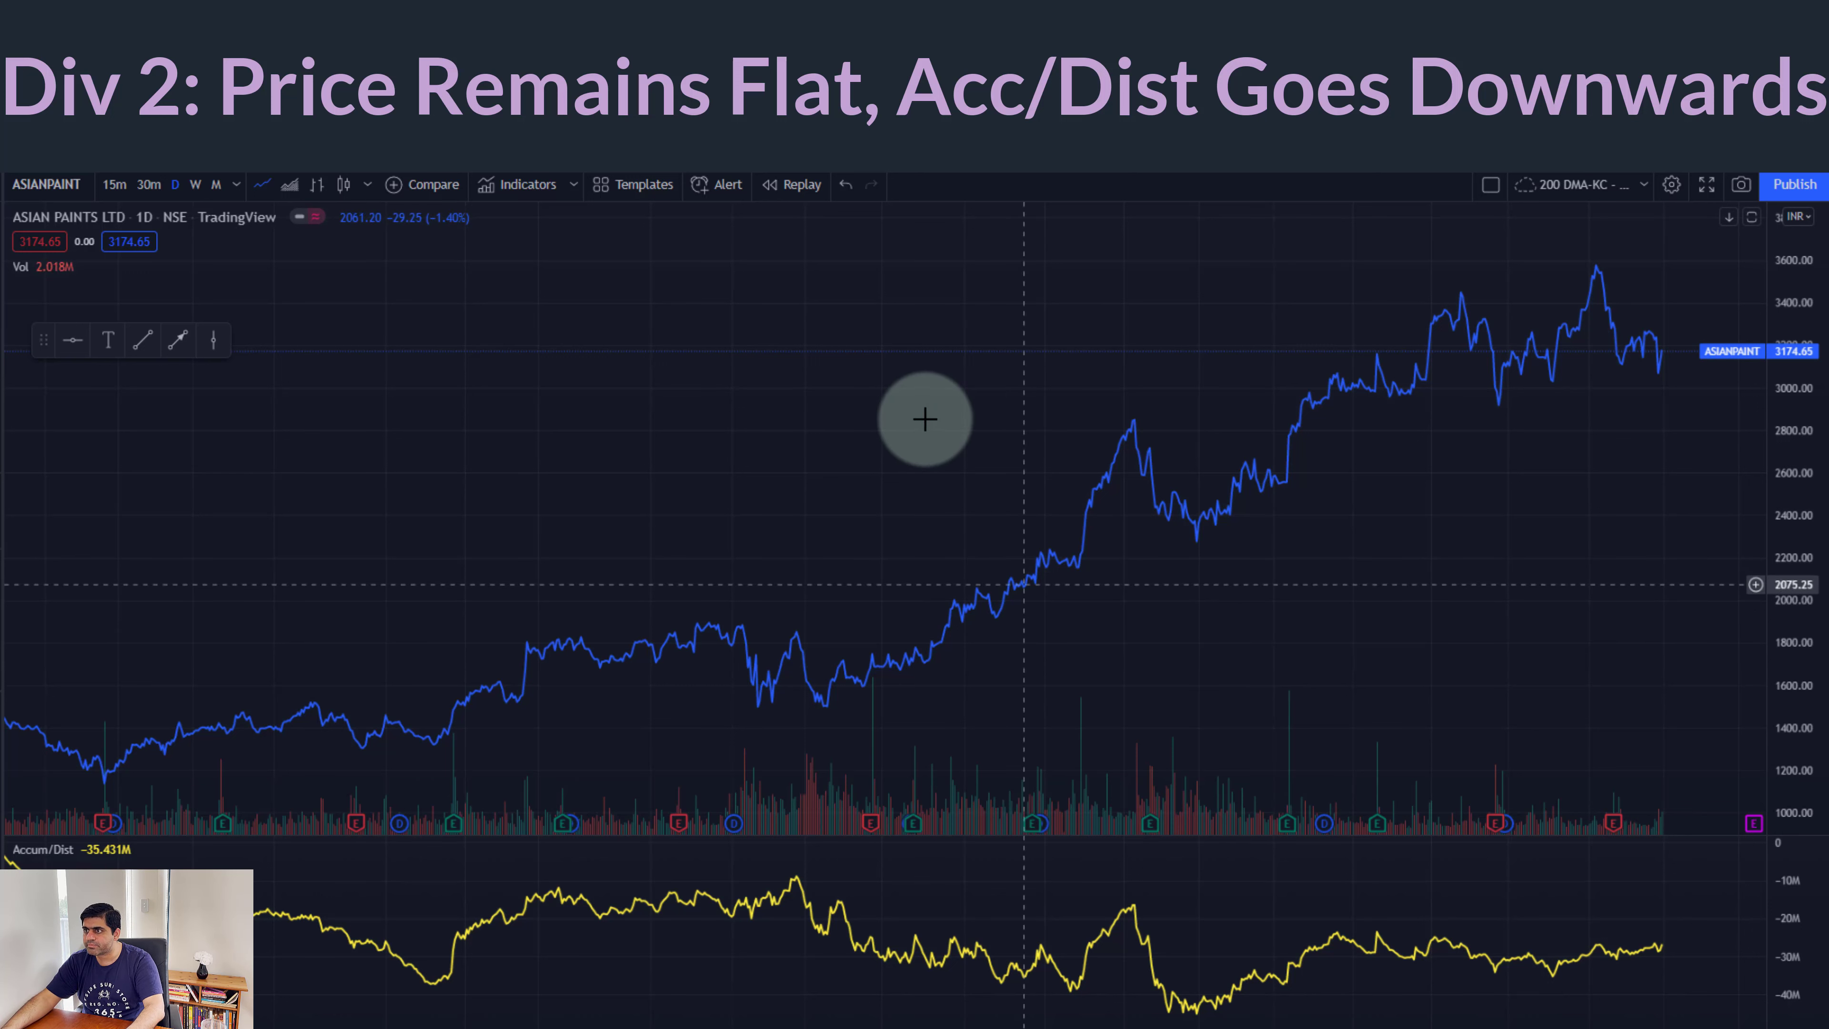
# - Load the NSE Multi Commodity Ex (MCX) chart and draw a flat arrow through its sideways price range from about 1548.75 to 1541.40
pyautogui.write('MCX')
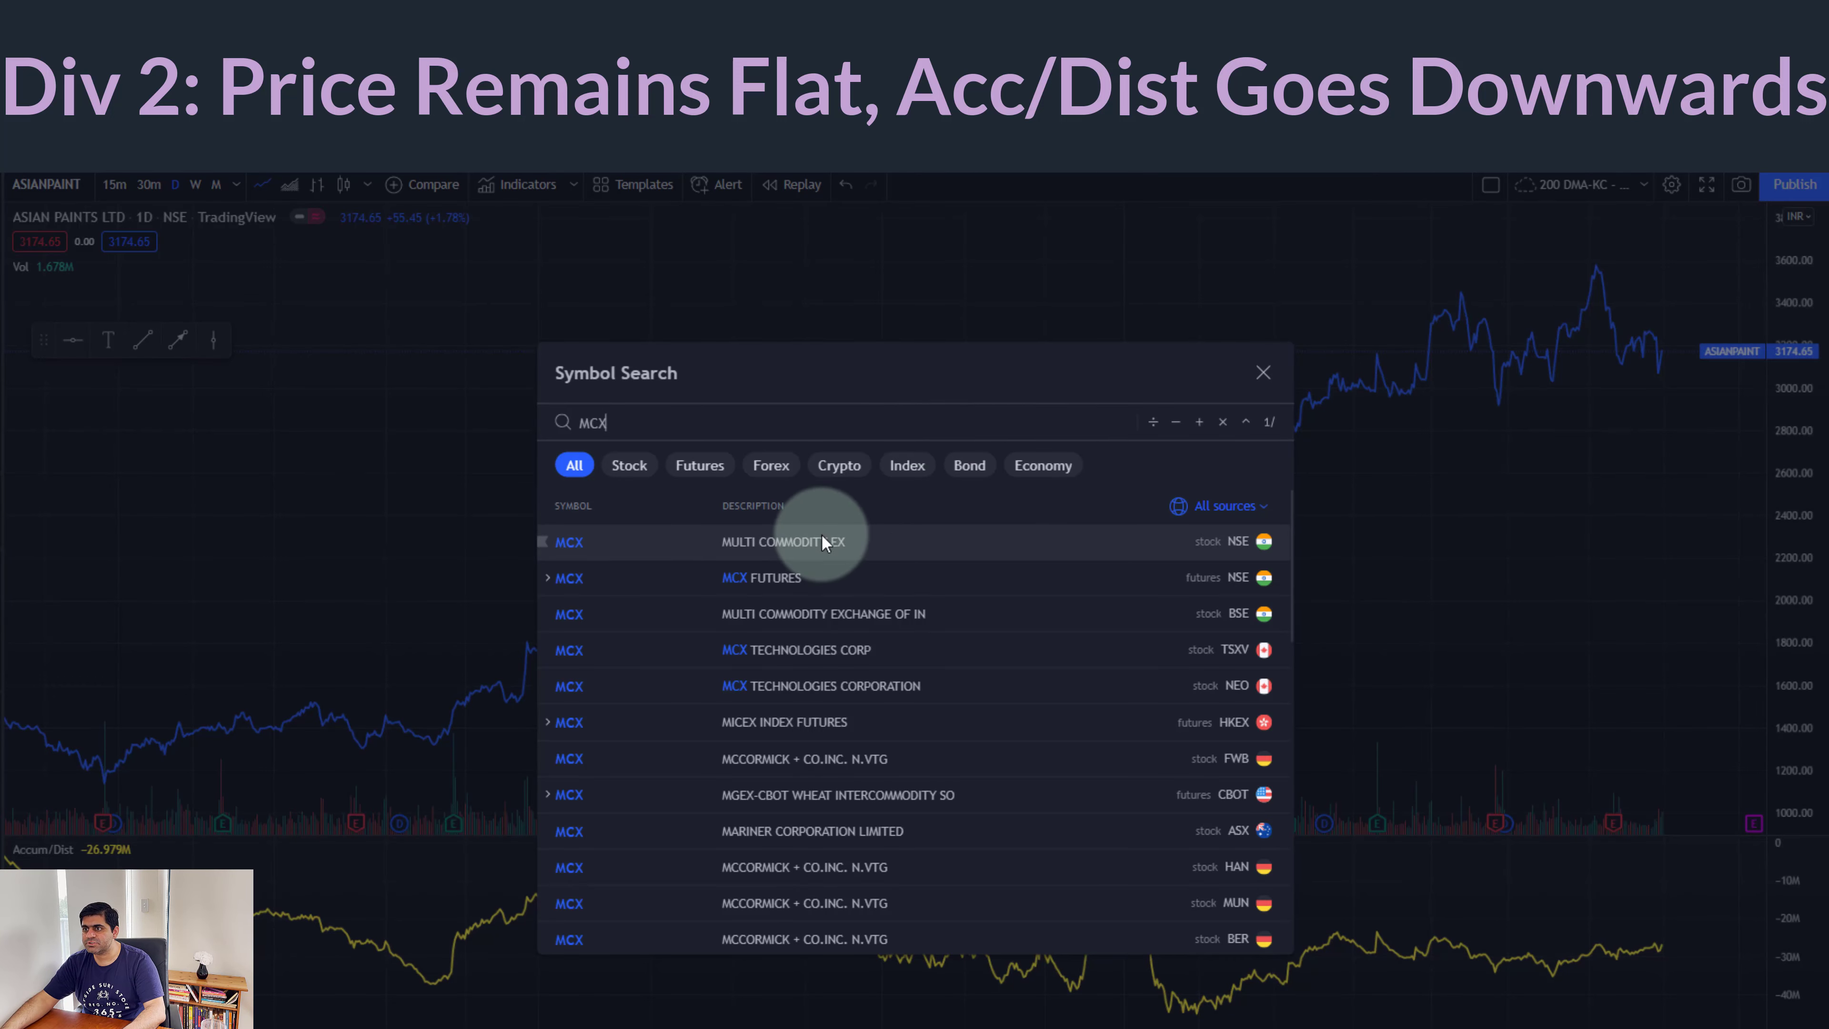
pyautogui.click(1544, 594)
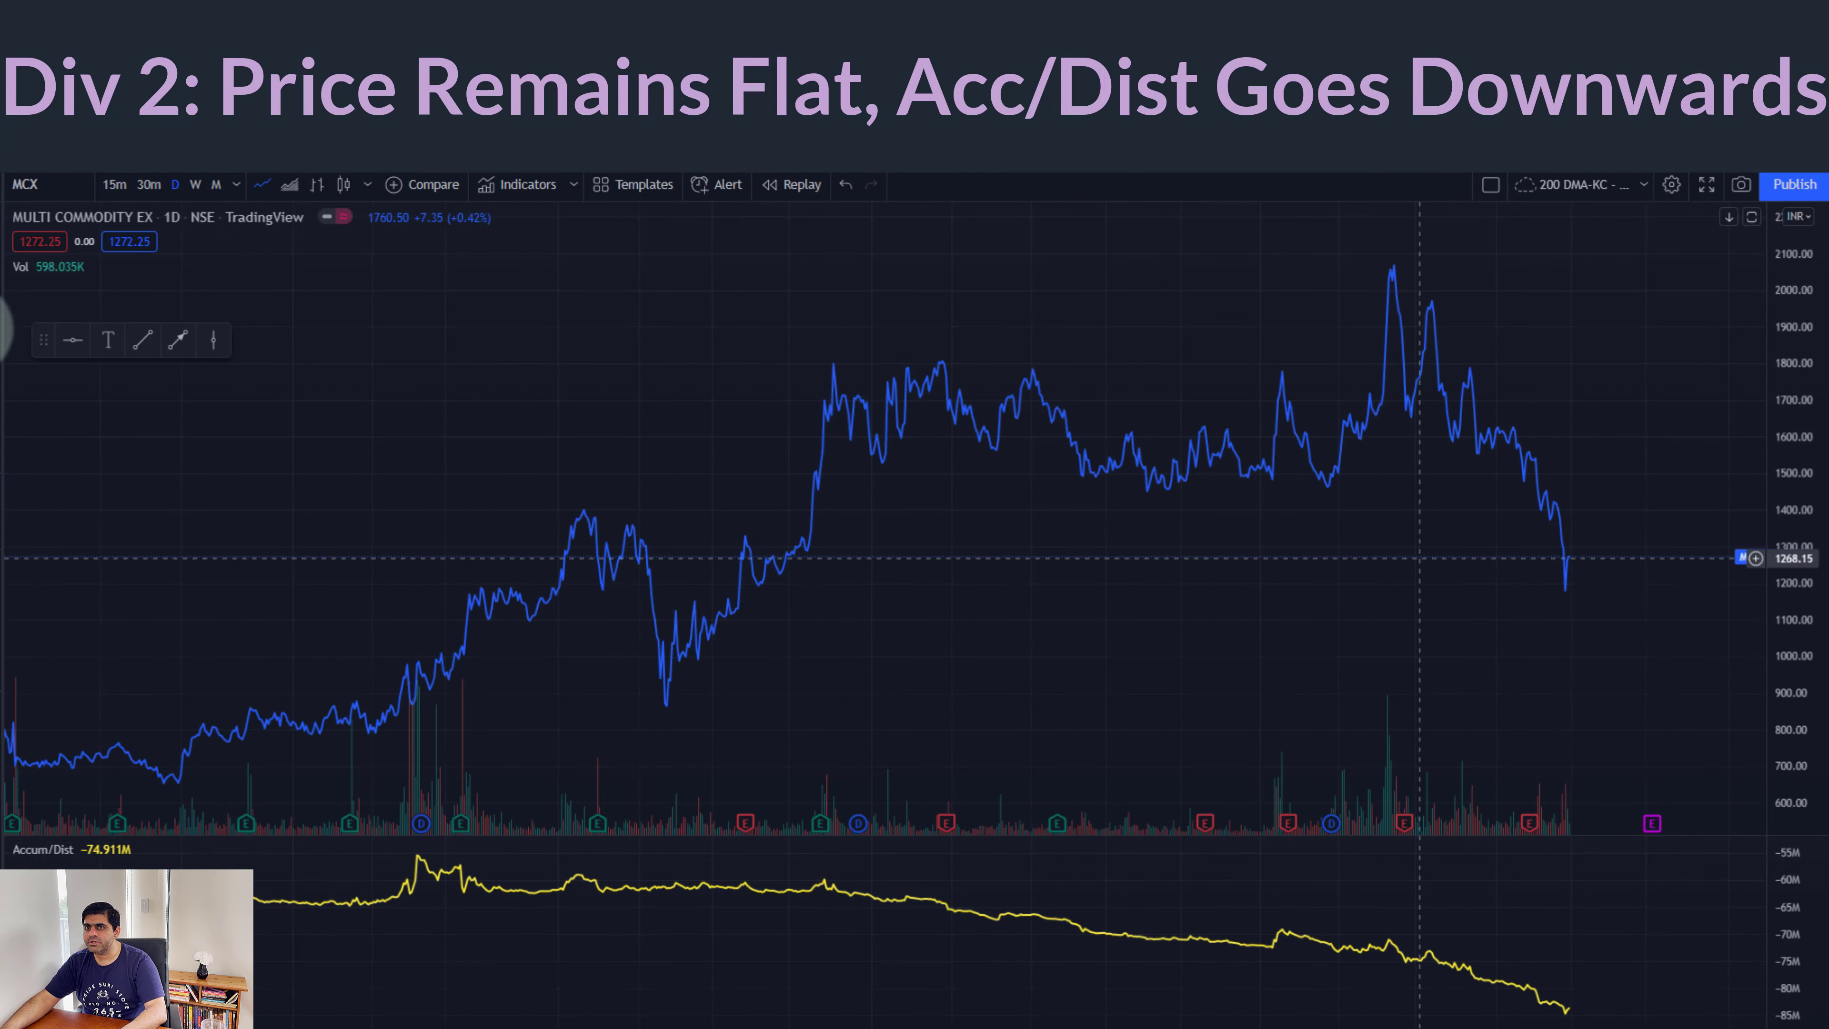
pyautogui.click(178, 339)
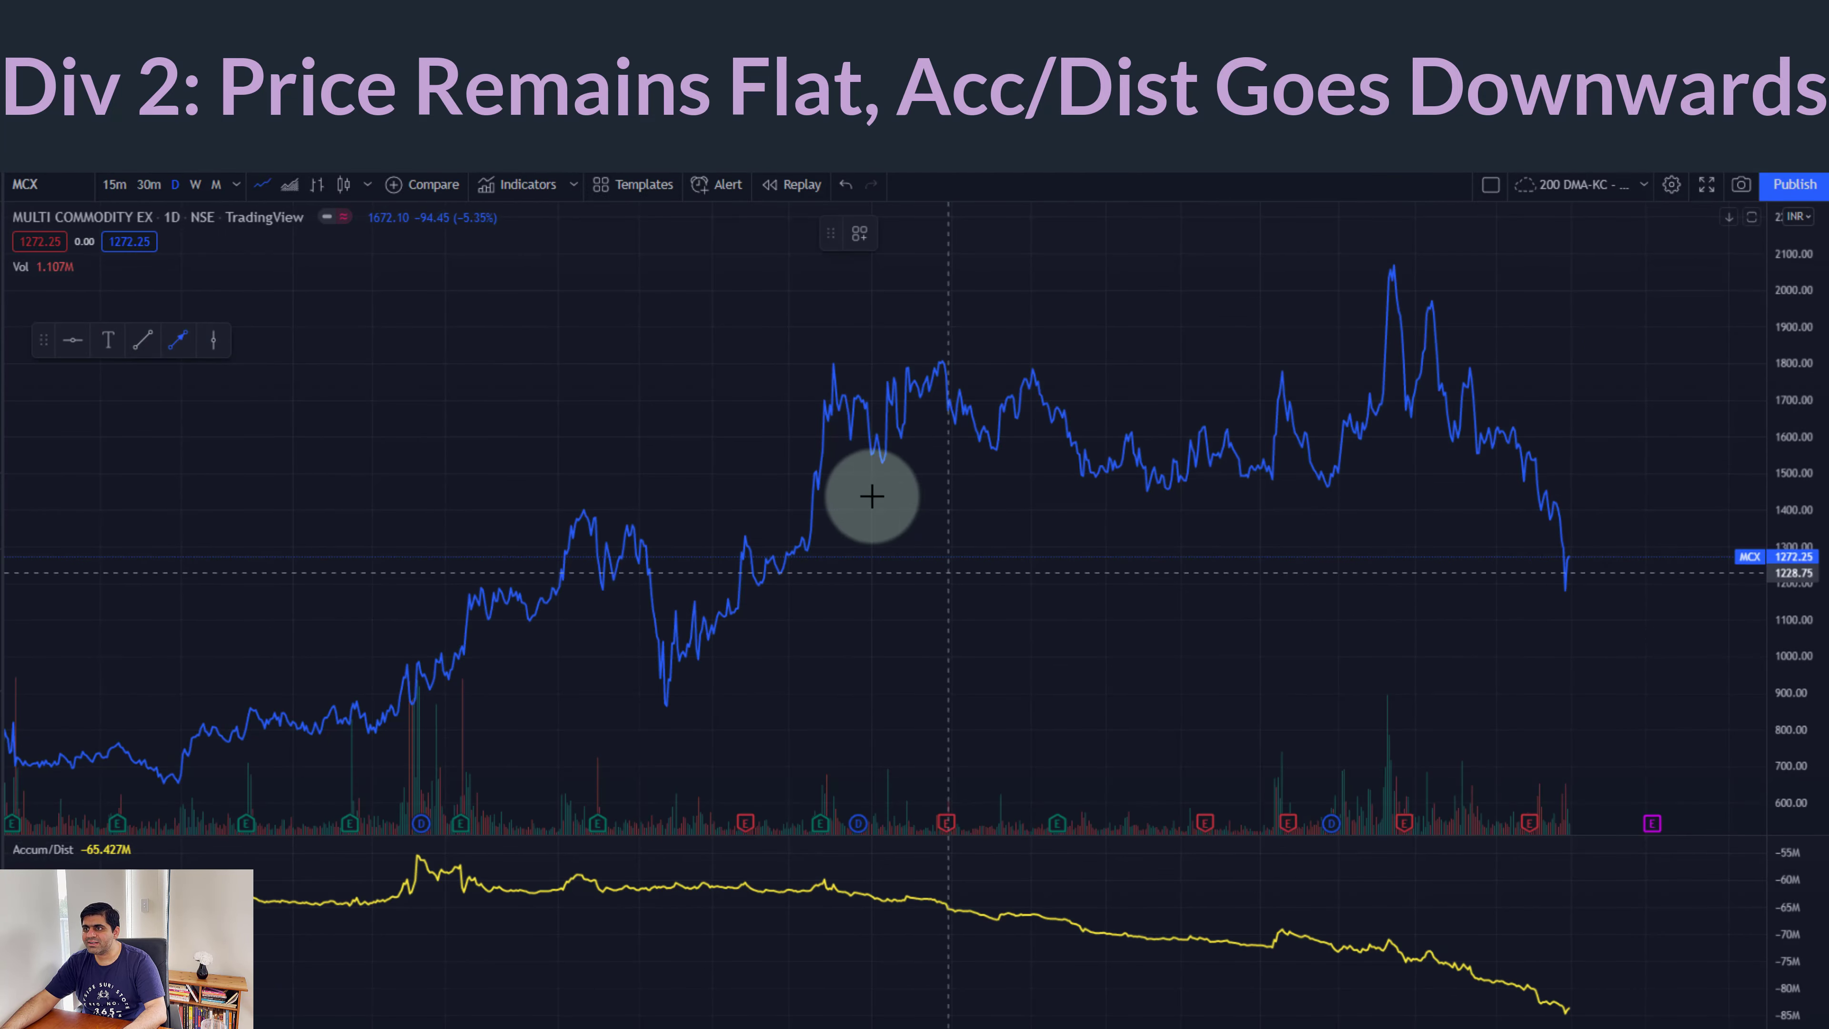
pyautogui.click(833, 455)
pyautogui.click(1111, 464)
pyautogui.moveTo(1286, 461); pyautogui.dragTo(1347, 457)
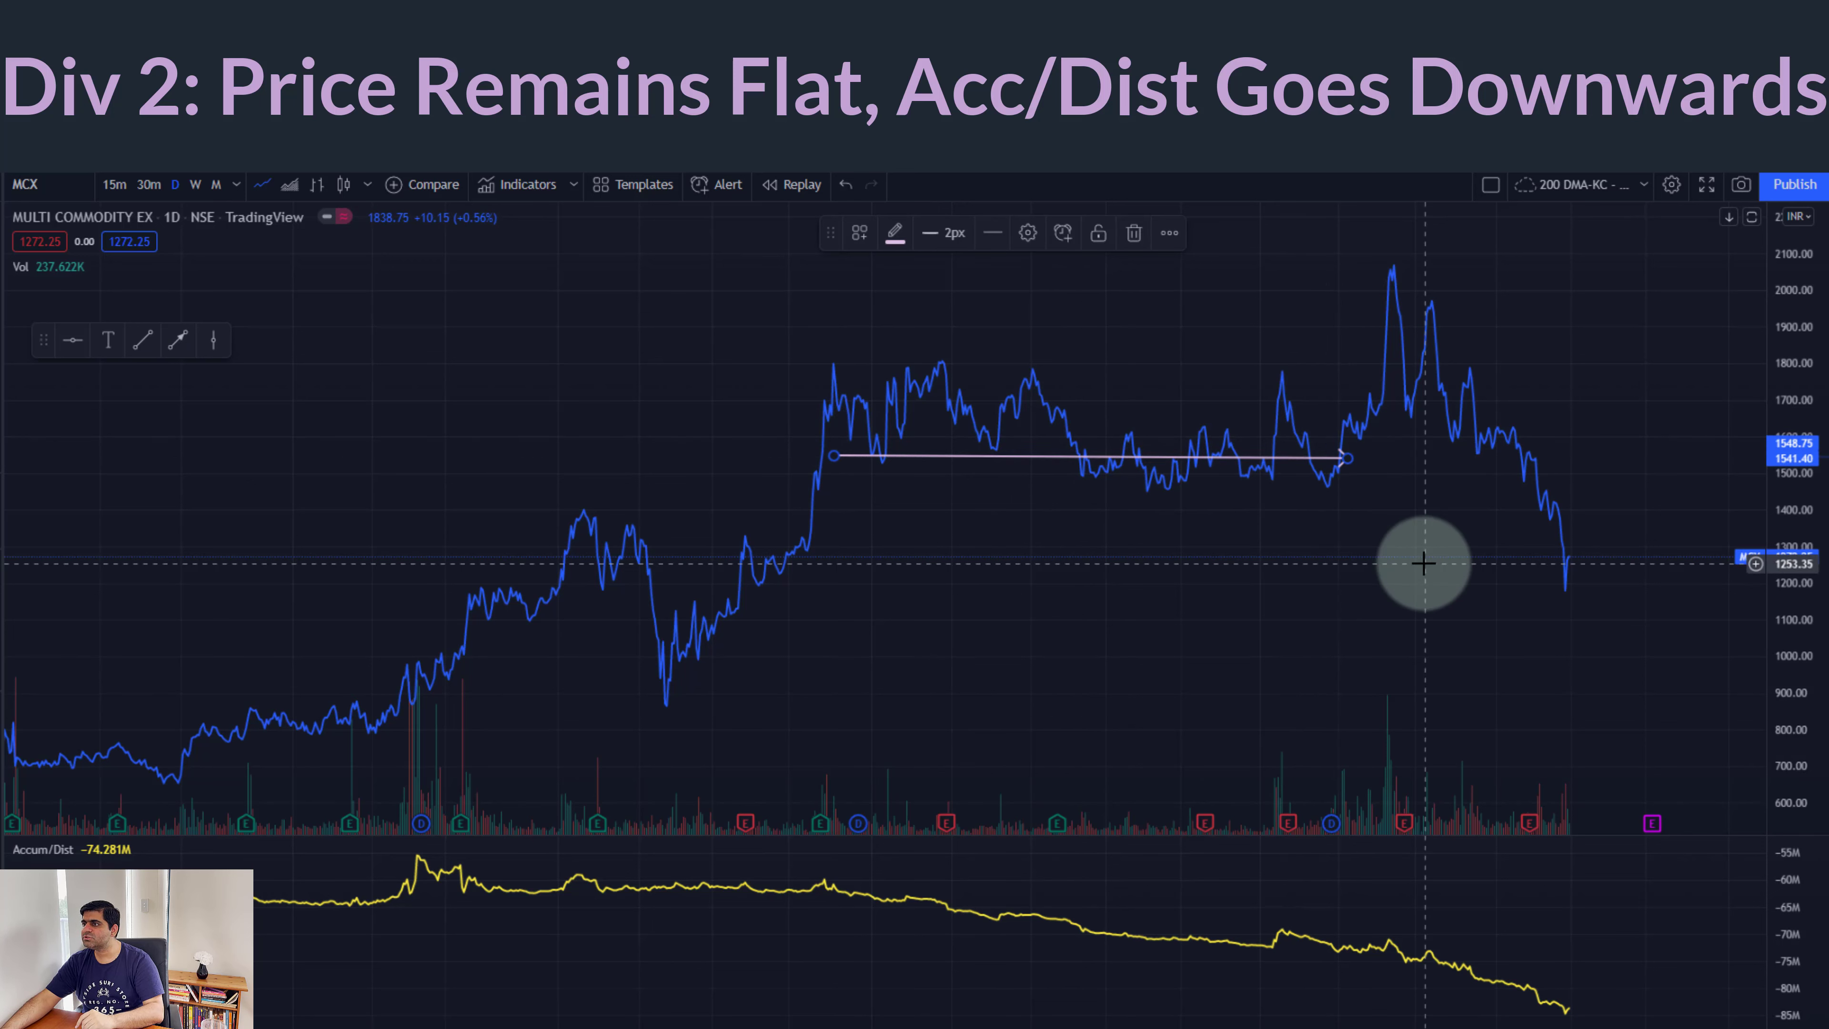
pyautogui.click(1410, 578)
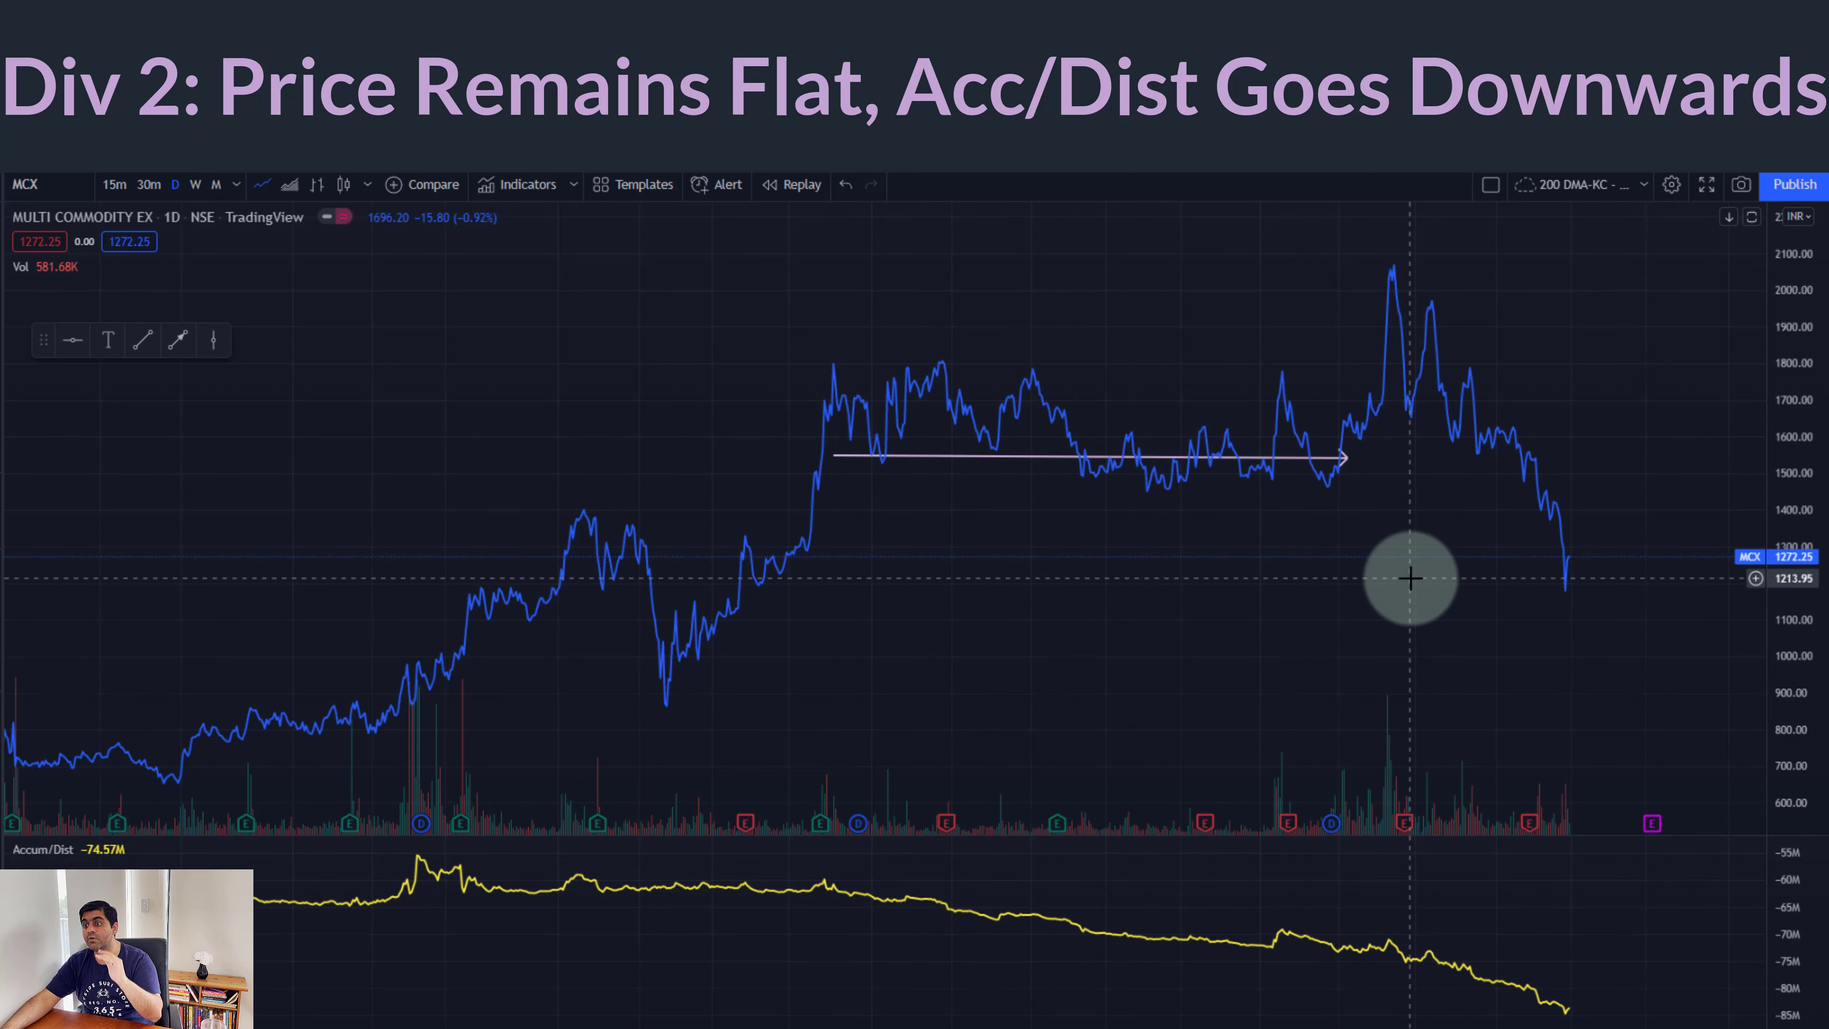
# - Draw a falling arrow above the MCX Accum/Dist line, starting at about -57.172M and spanning the same period as the flat price arrow
pyautogui.click(177, 340)
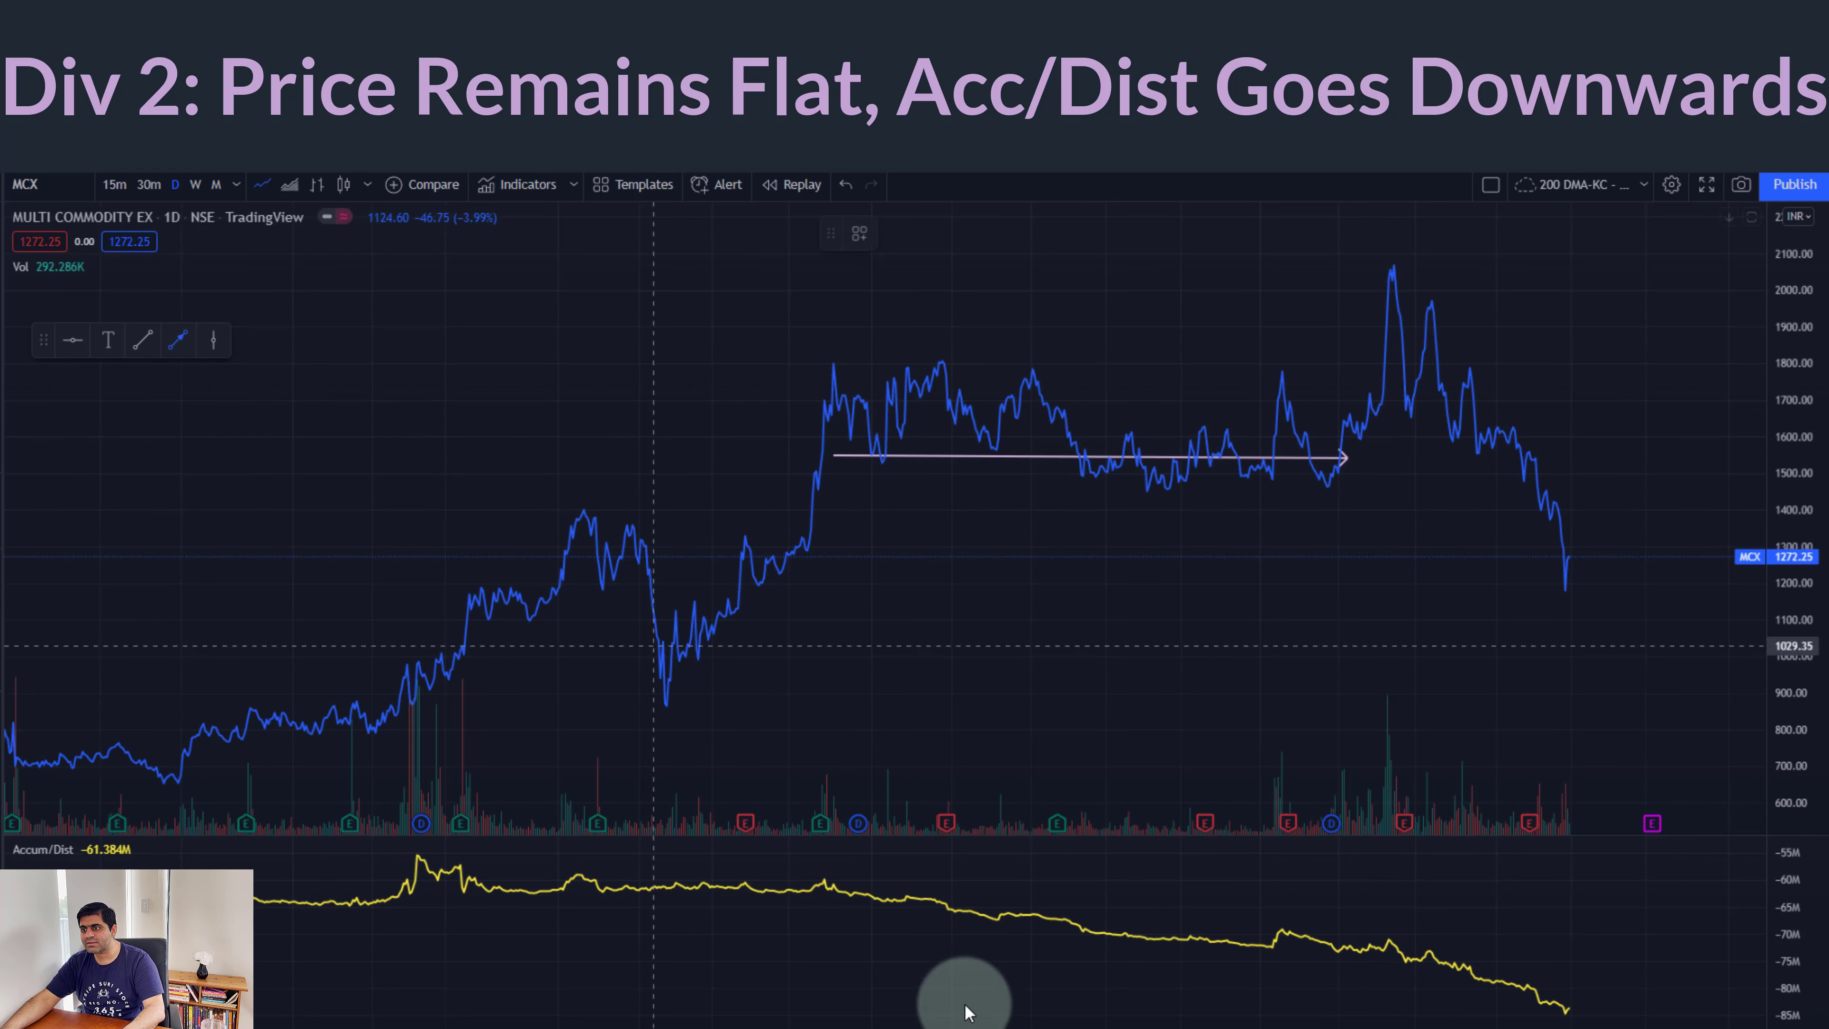
pyautogui.click(827, 864)
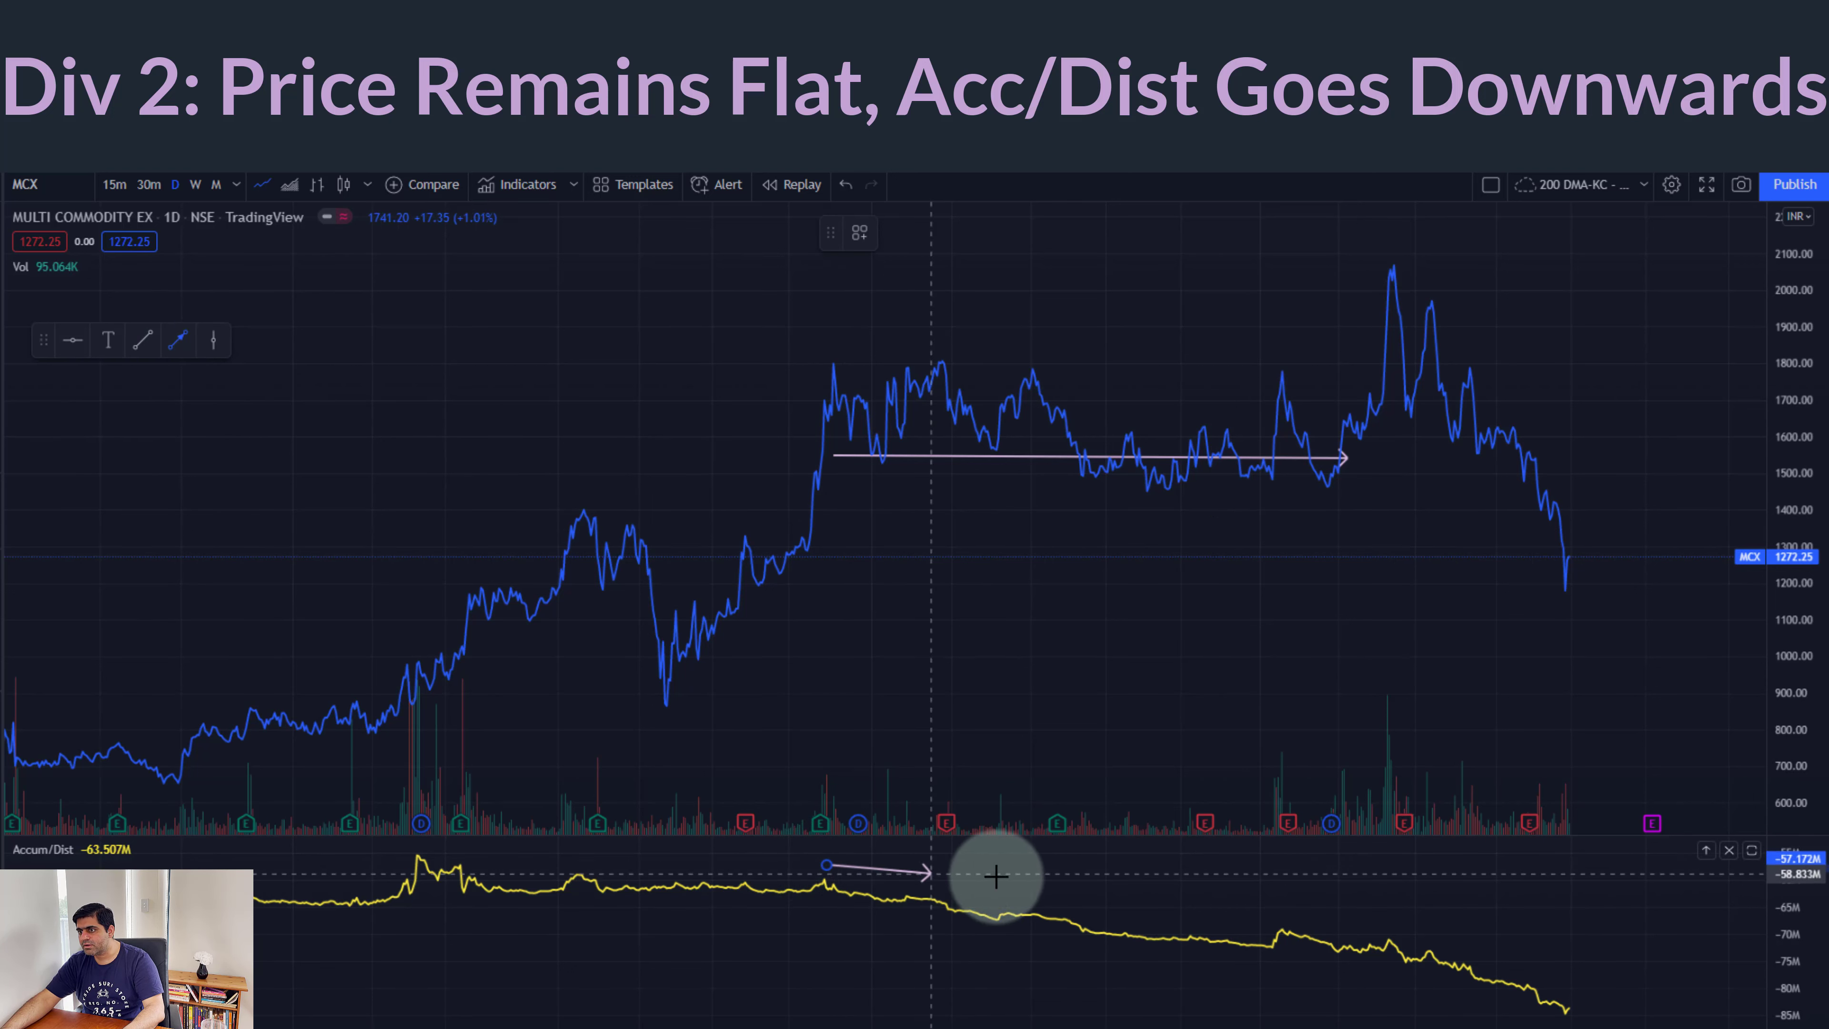
pyautogui.click(1352, 923)
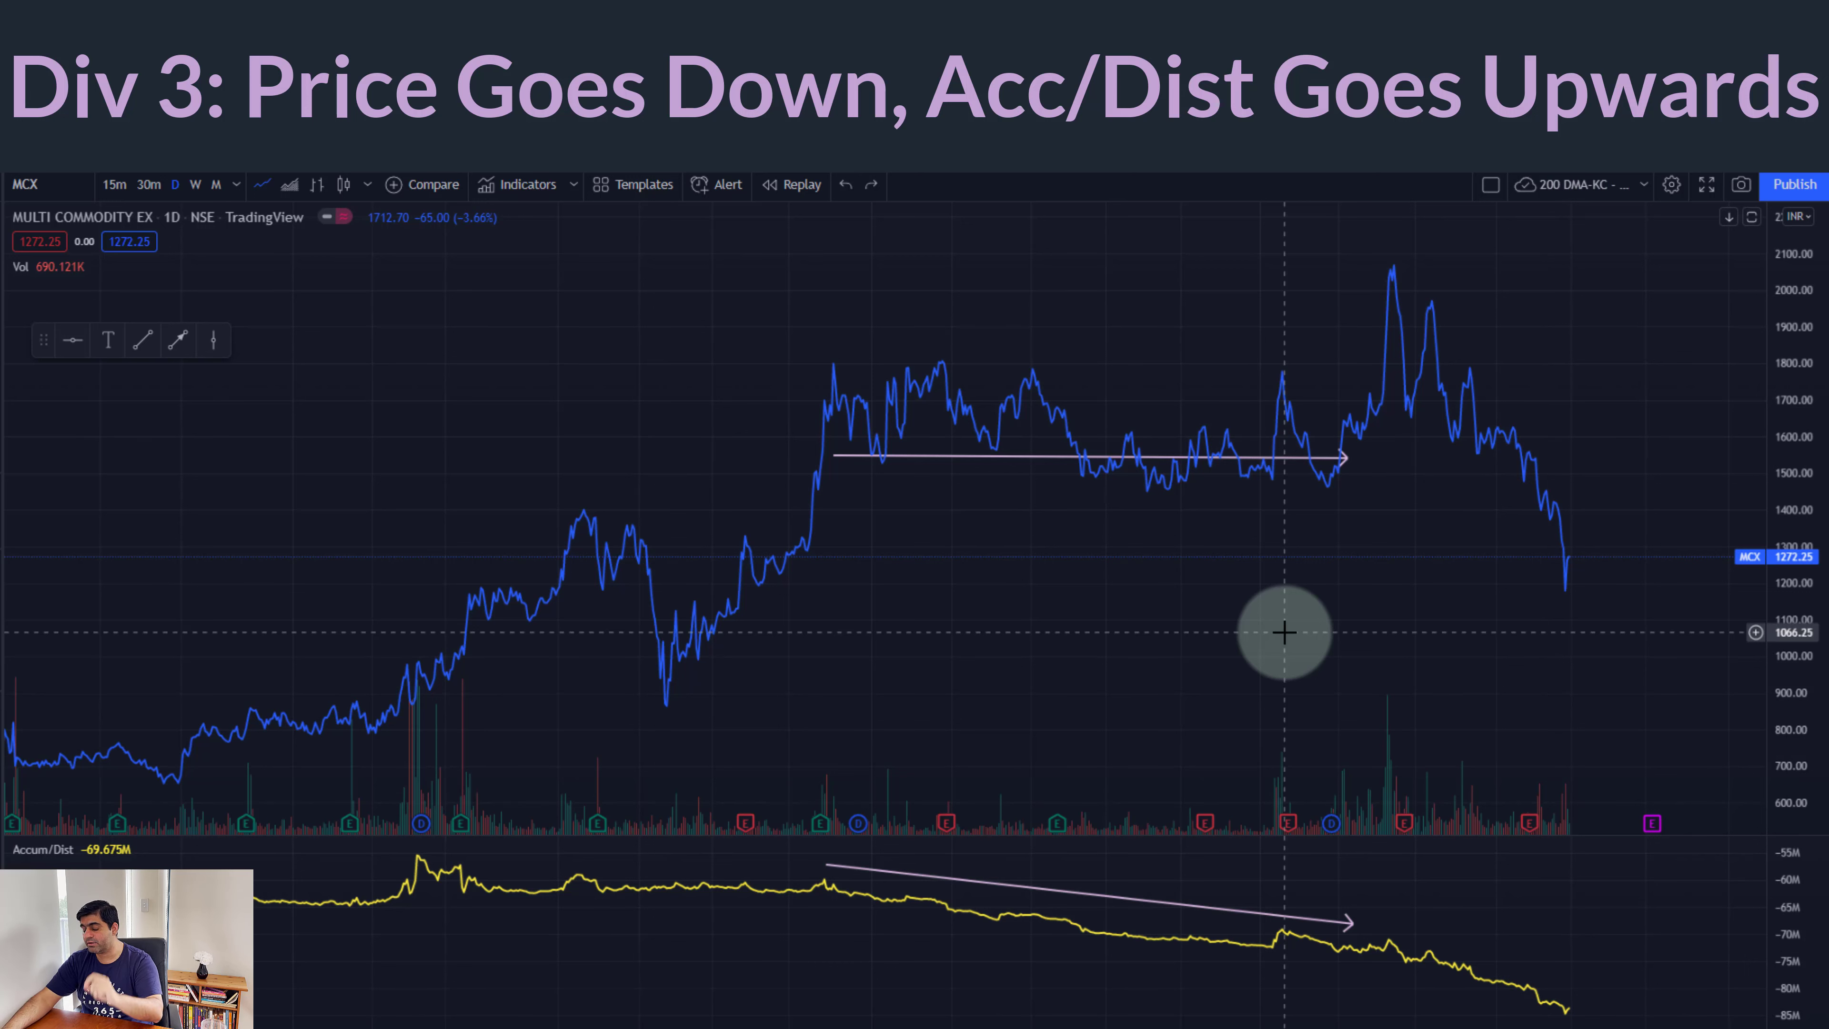
# - Load the NASDAQ Rivian Automotive (RIVN) chart and draw a falling arrow from about 174 at its peak to about 70 at the latest price
pyautogui.write('RIVN')
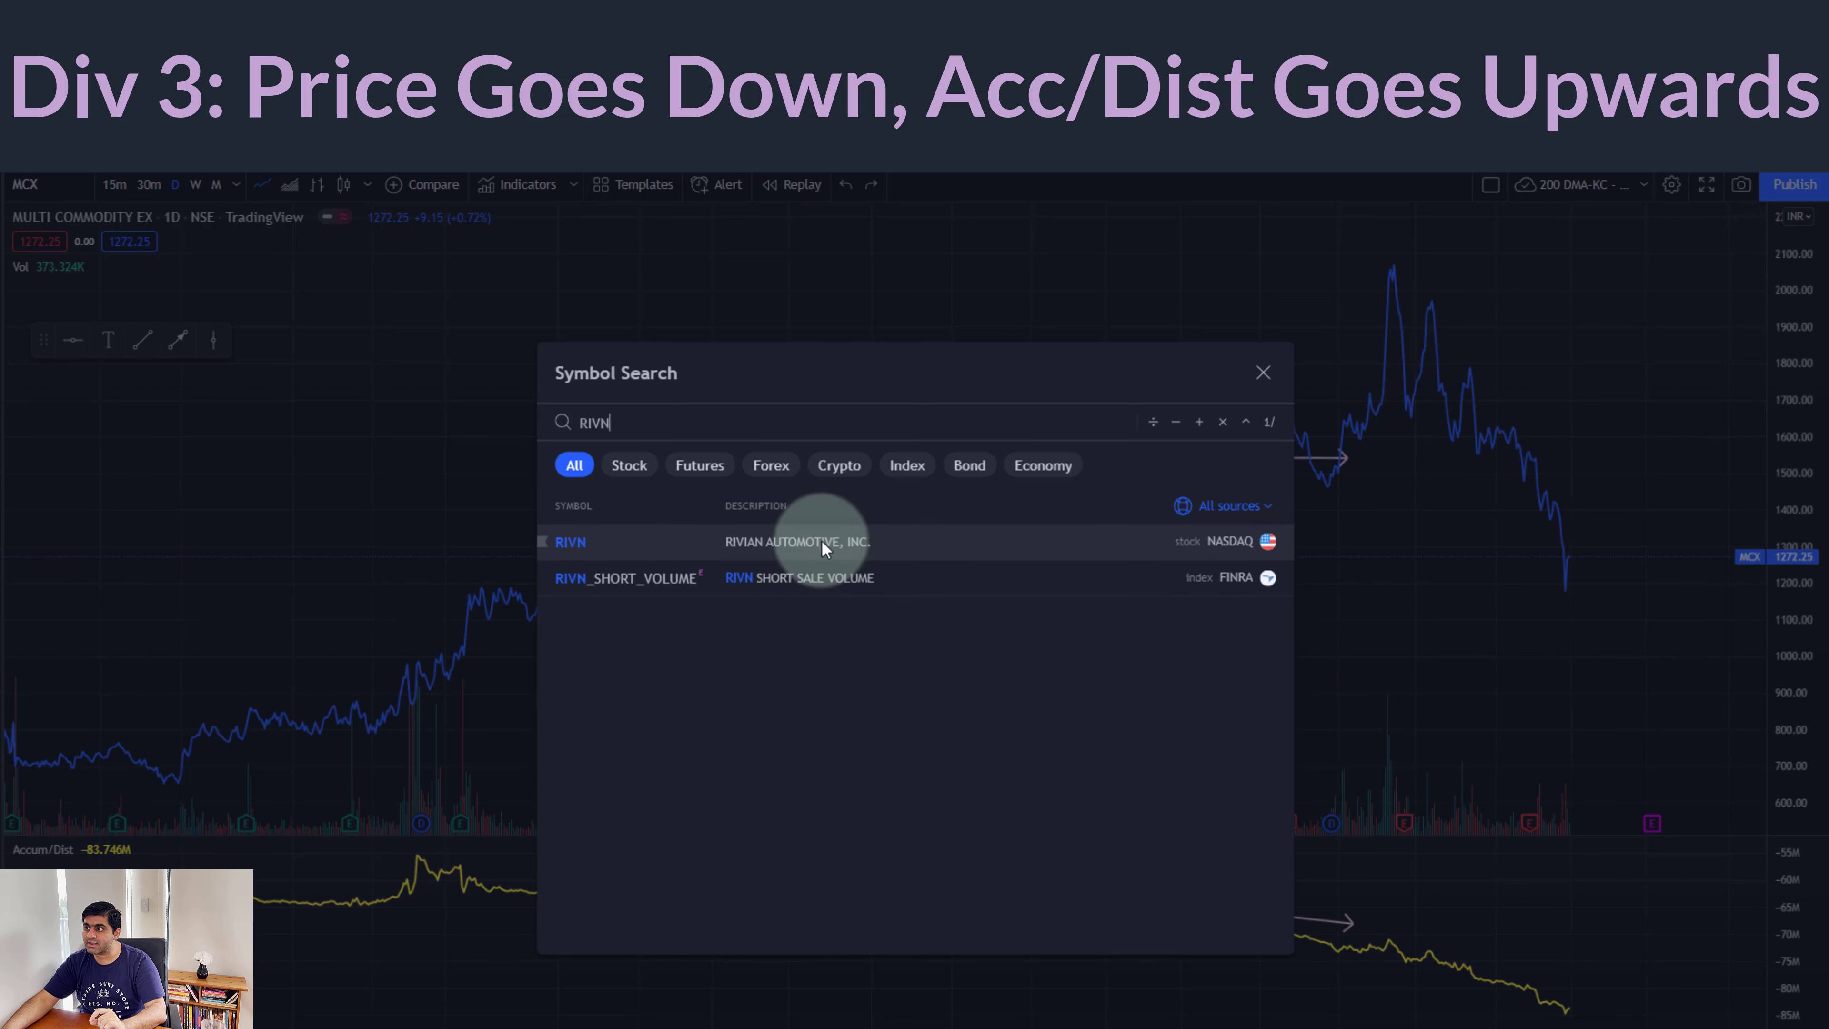
pyautogui.press('Escape')
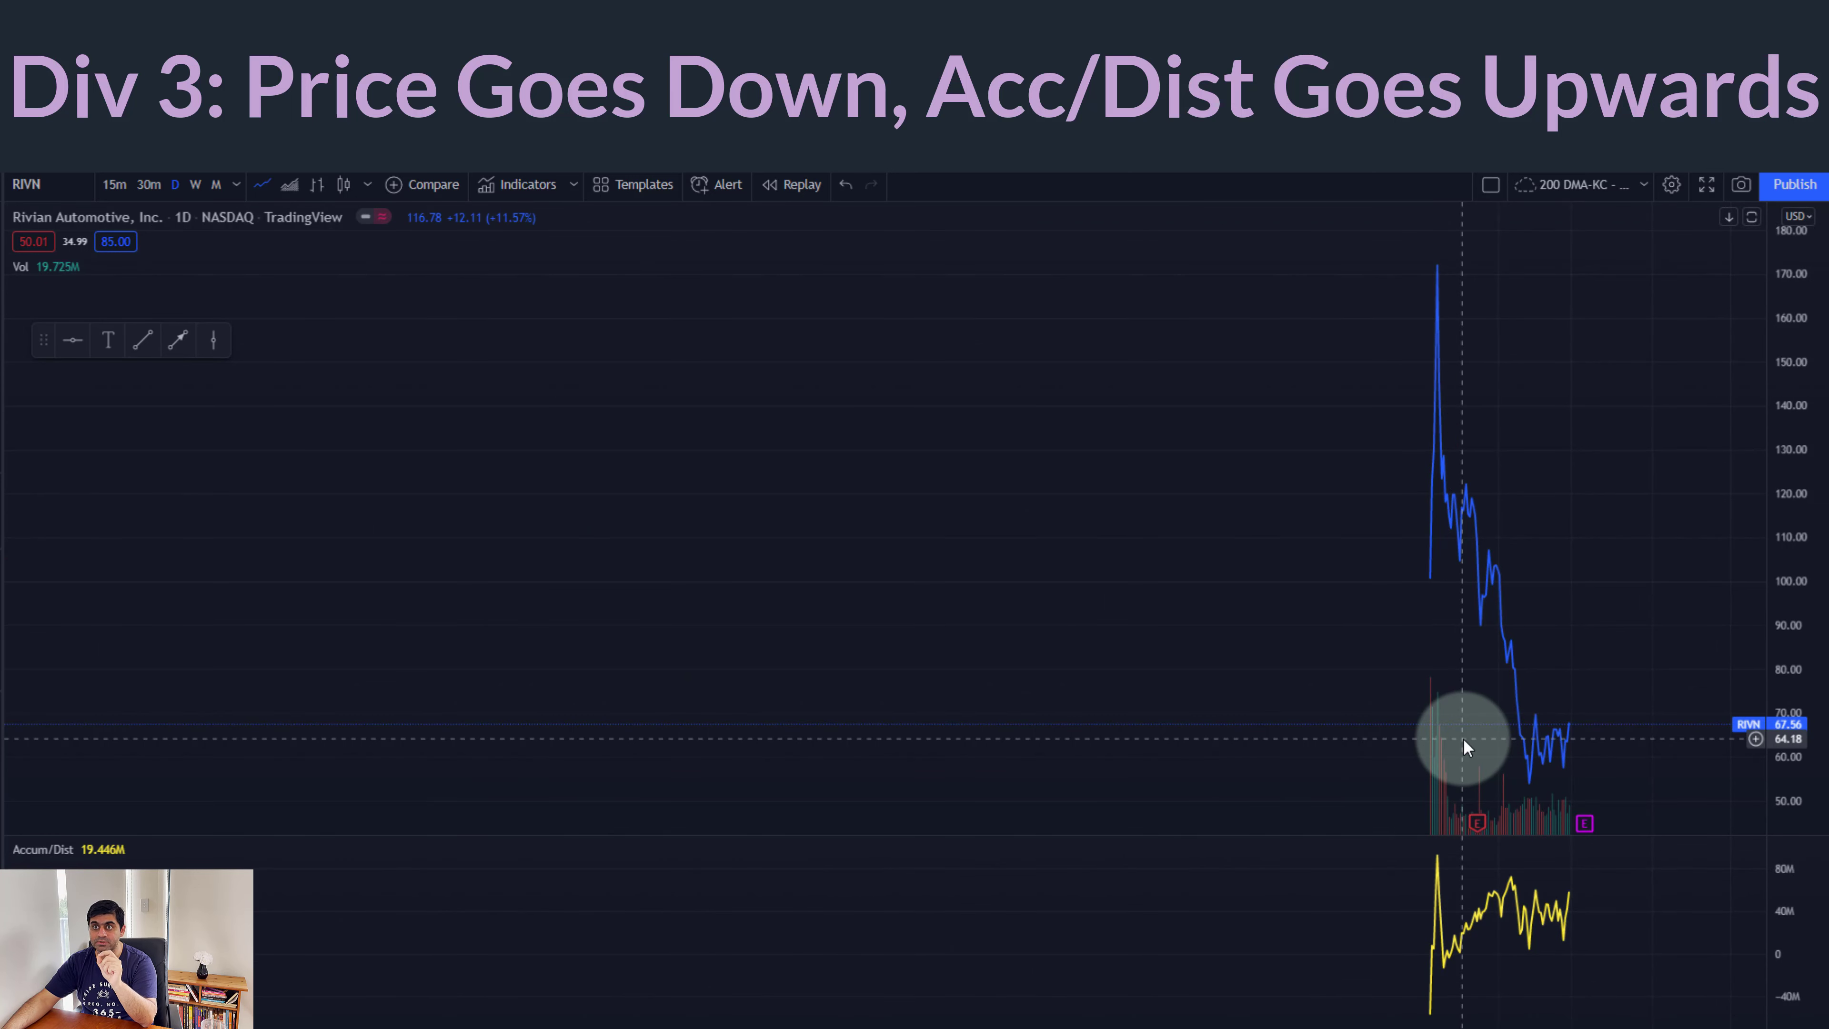
pyautogui.click(872, 1012)
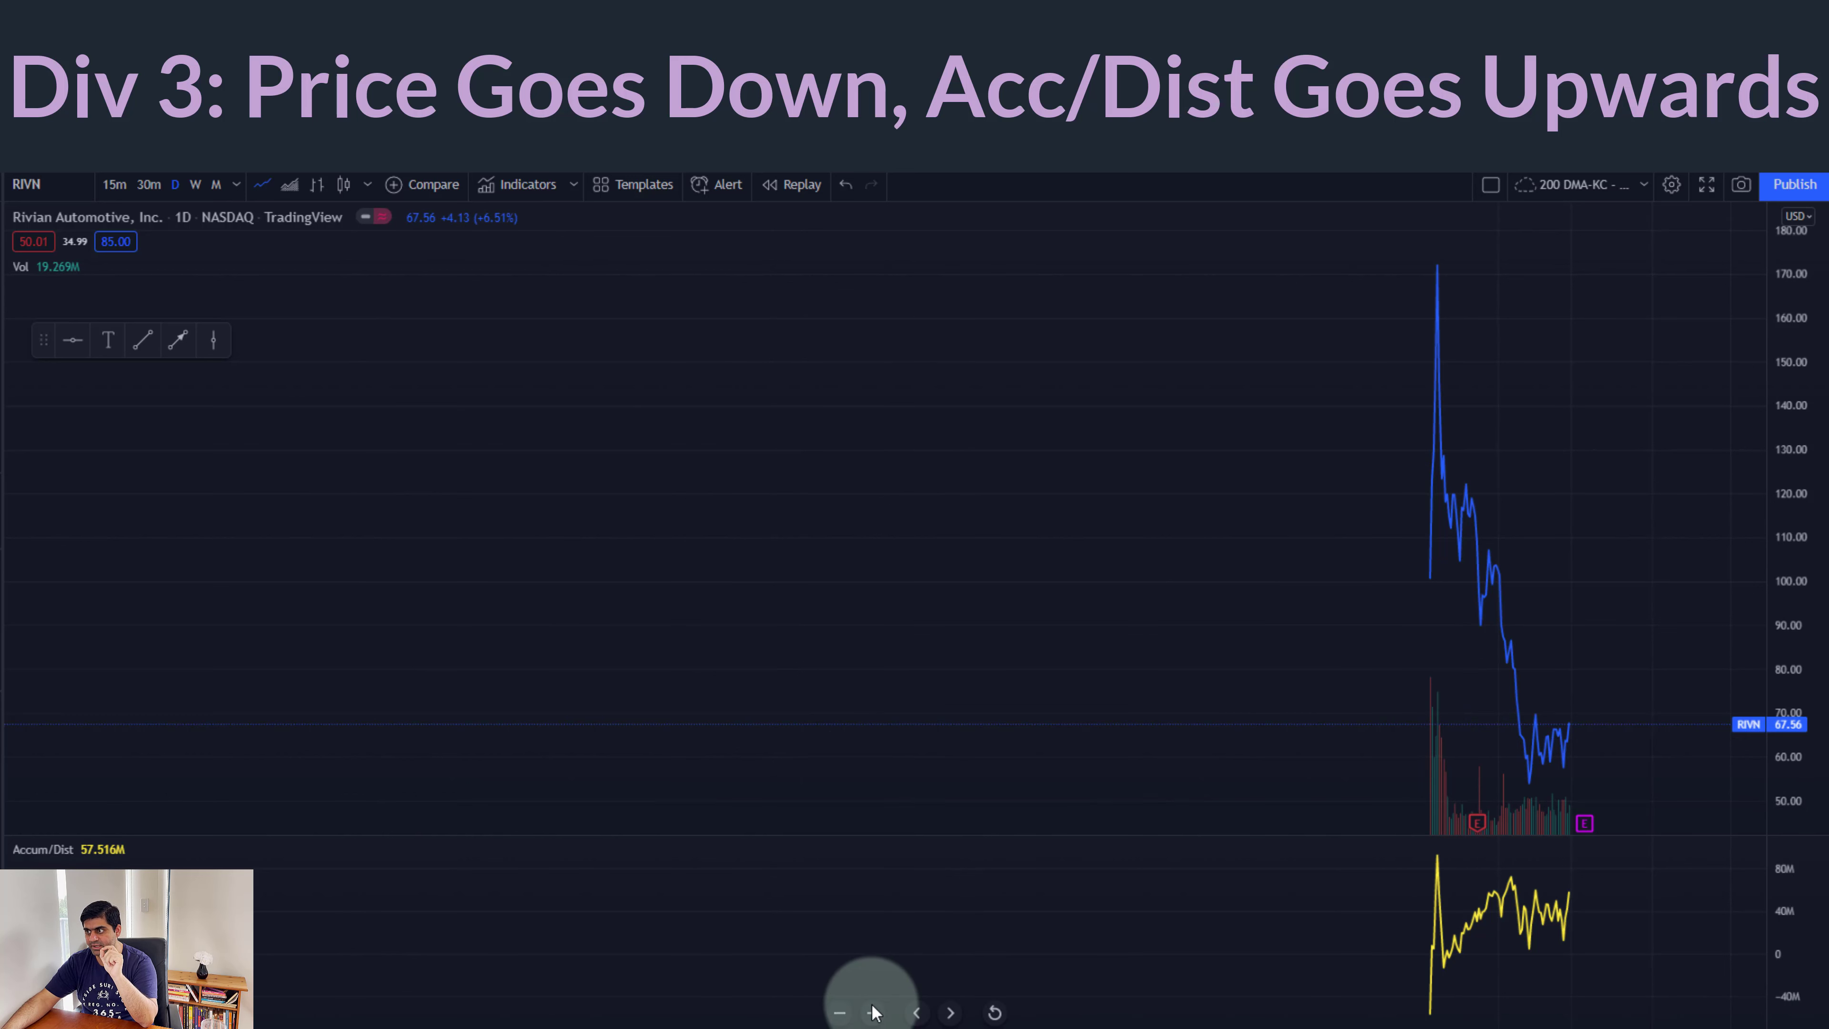
pyautogui.moveTo(1024, 597); pyautogui.dragTo(1495, 556)
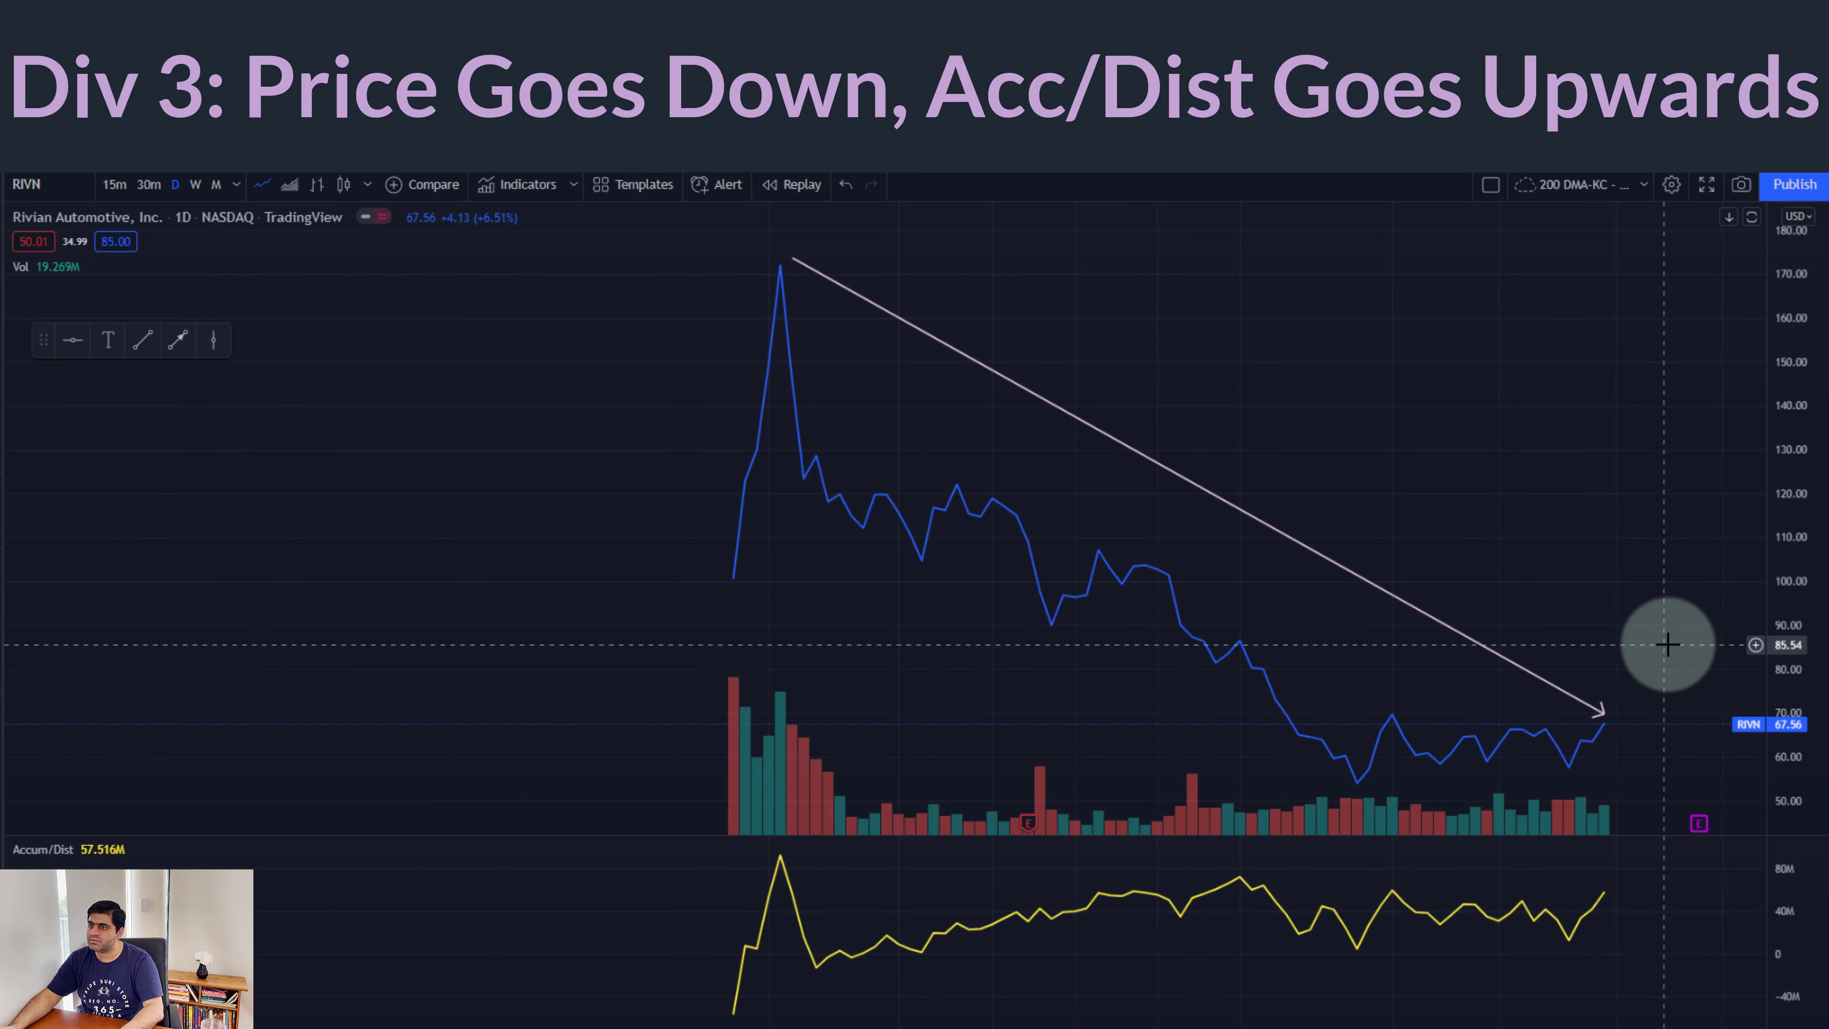
# - Draw a rising arrow along the RIVN Accum/Dist line, from about -20M just after its early drop to about 60M at the latest value
pyautogui.click(178, 346)
pyautogui.moveTo(794, 986)
pyautogui.mouseDown()
pyautogui.moveTo(835, 961)
pyautogui.moveTo(828, 977)
pyautogui.moveTo(1004, 969)
pyautogui.moveTo(1593, 888)
pyautogui.mouseUp()
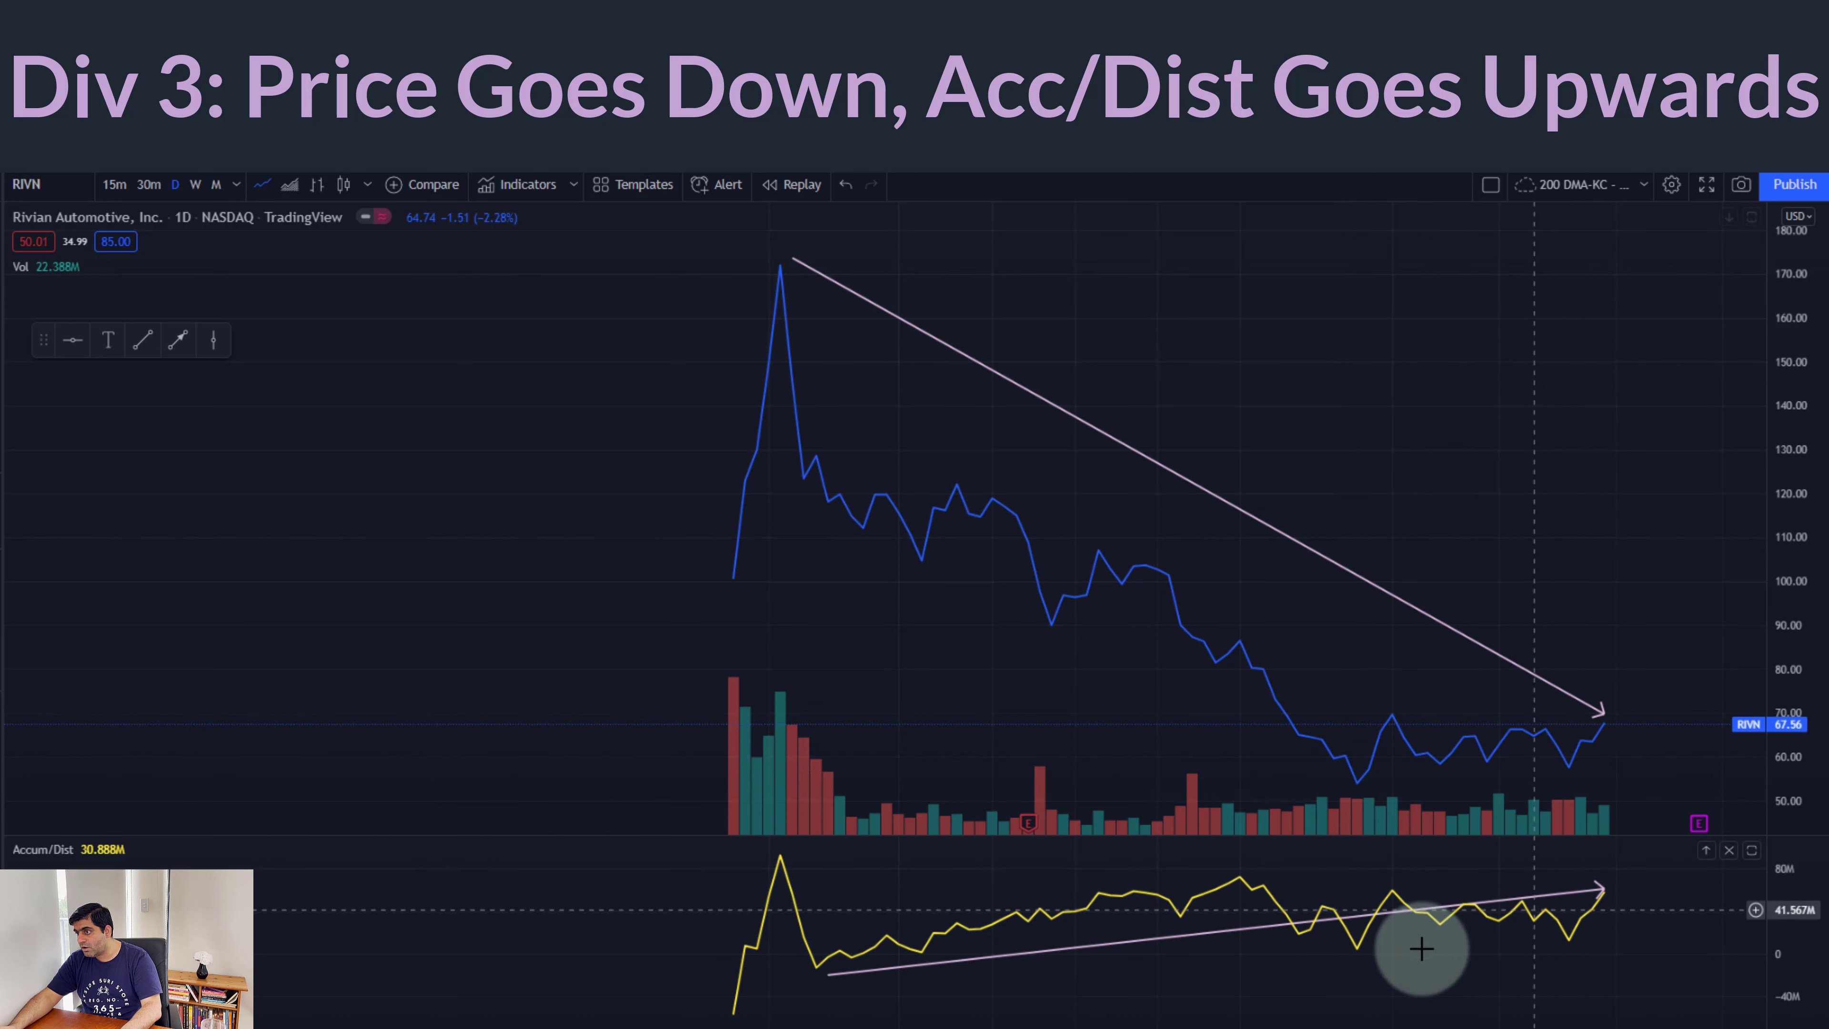
pyautogui.click(1594, 894)
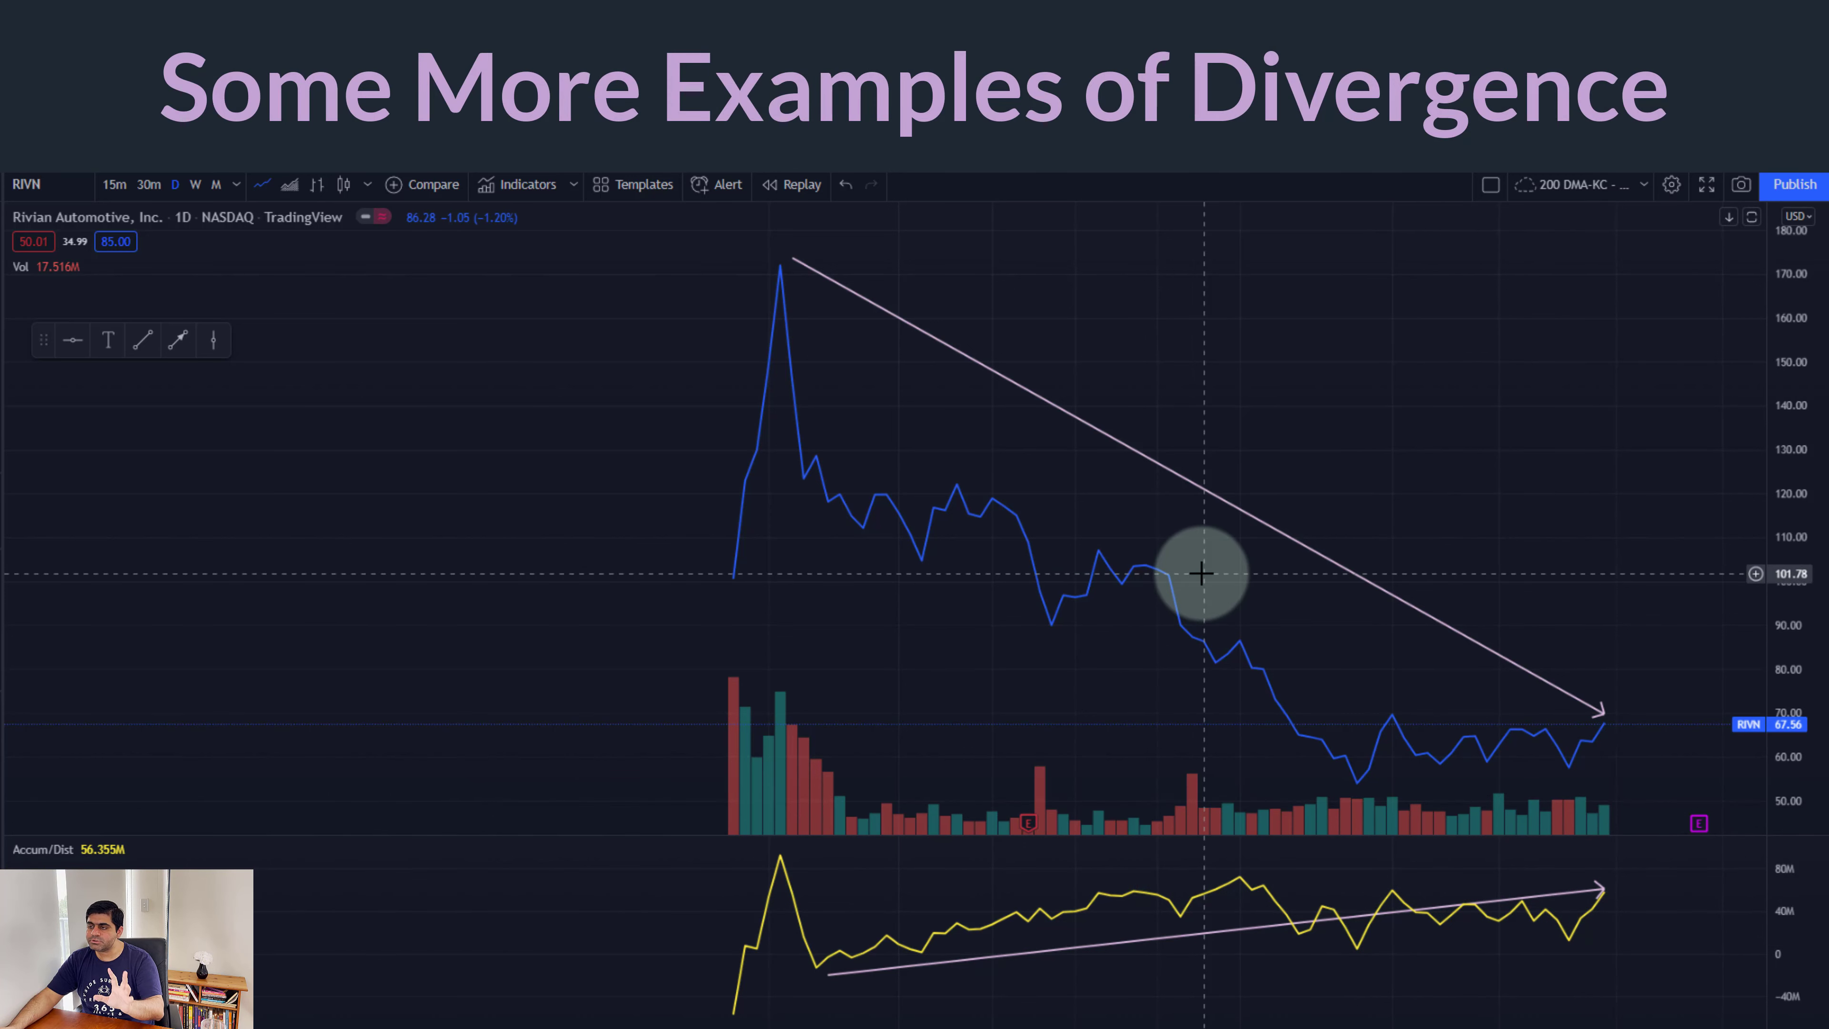
# - Find StoneCo in the symbol search and load its NASDAQ chart (STNE)
pyautogui.write('s')
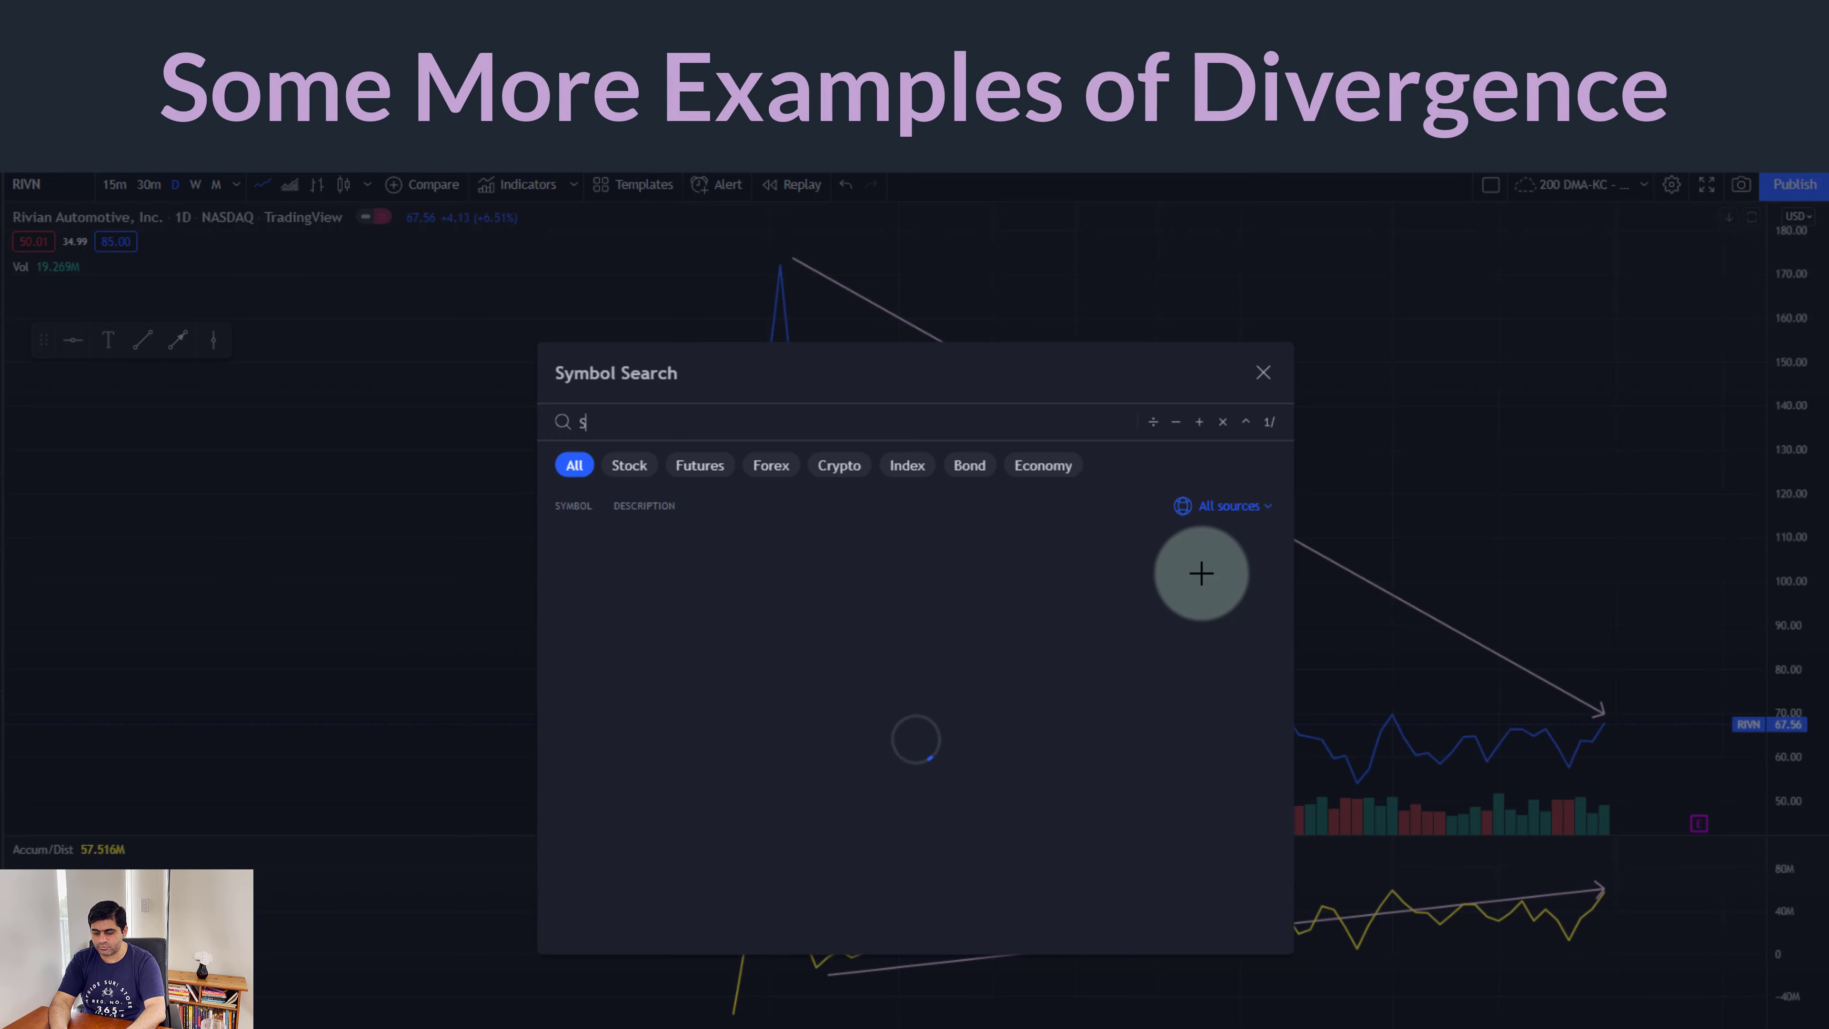
pyautogui.write('toneco')
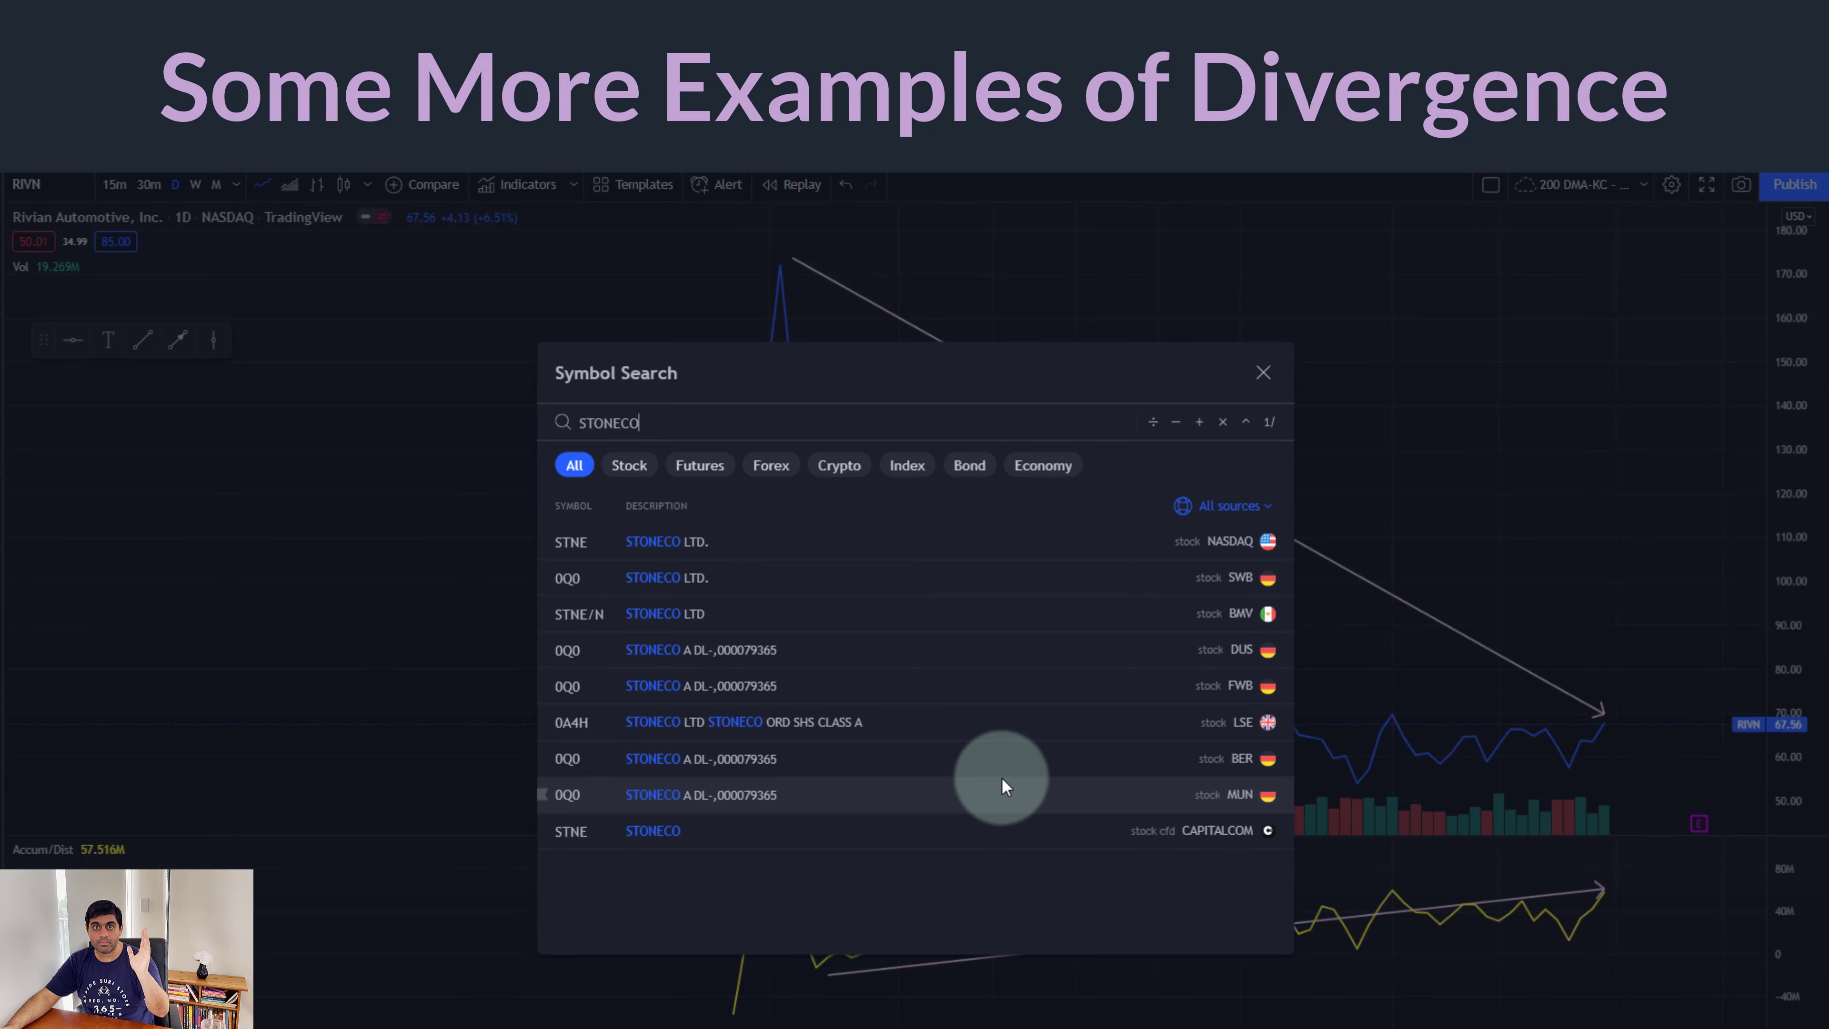
pyautogui.click(832, 541)
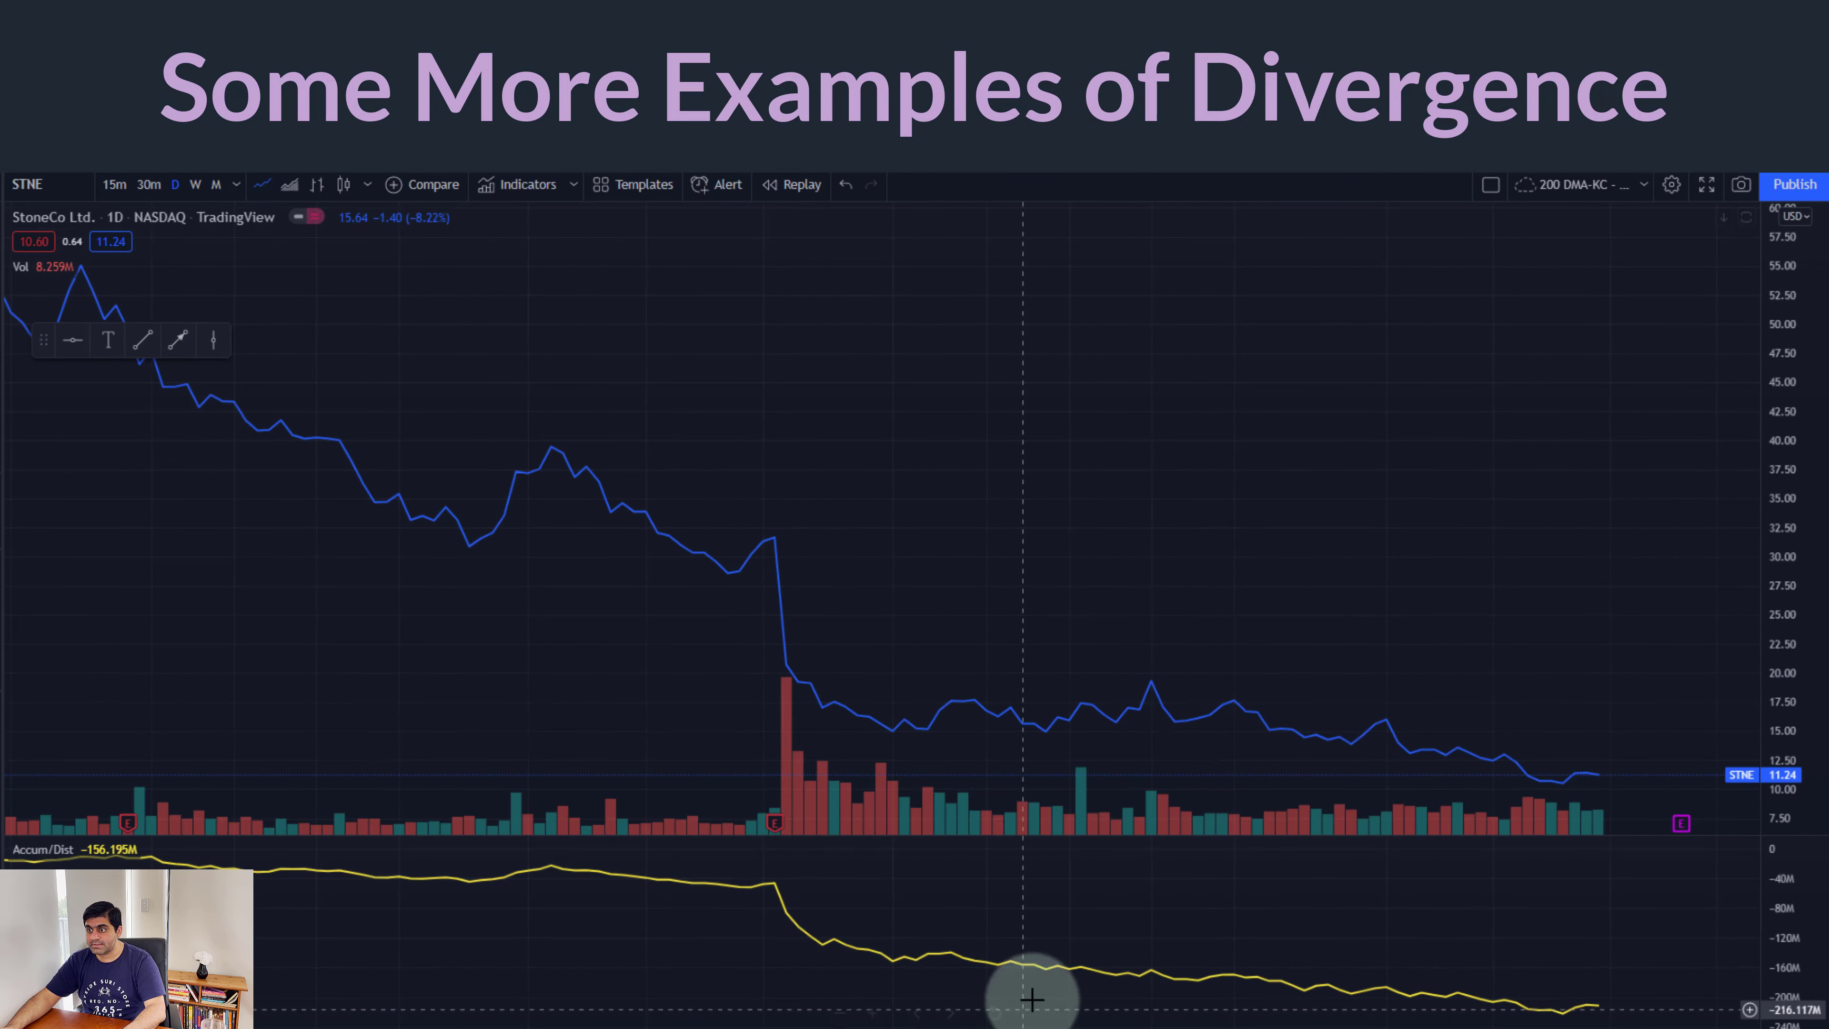
# - Draw a rising arrow on the STNE price from about 30.26 near the deep mid-chart low to the highest peak at about 94
pyautogui.click(840, 1013)
pyautogui.click(840, 1014)
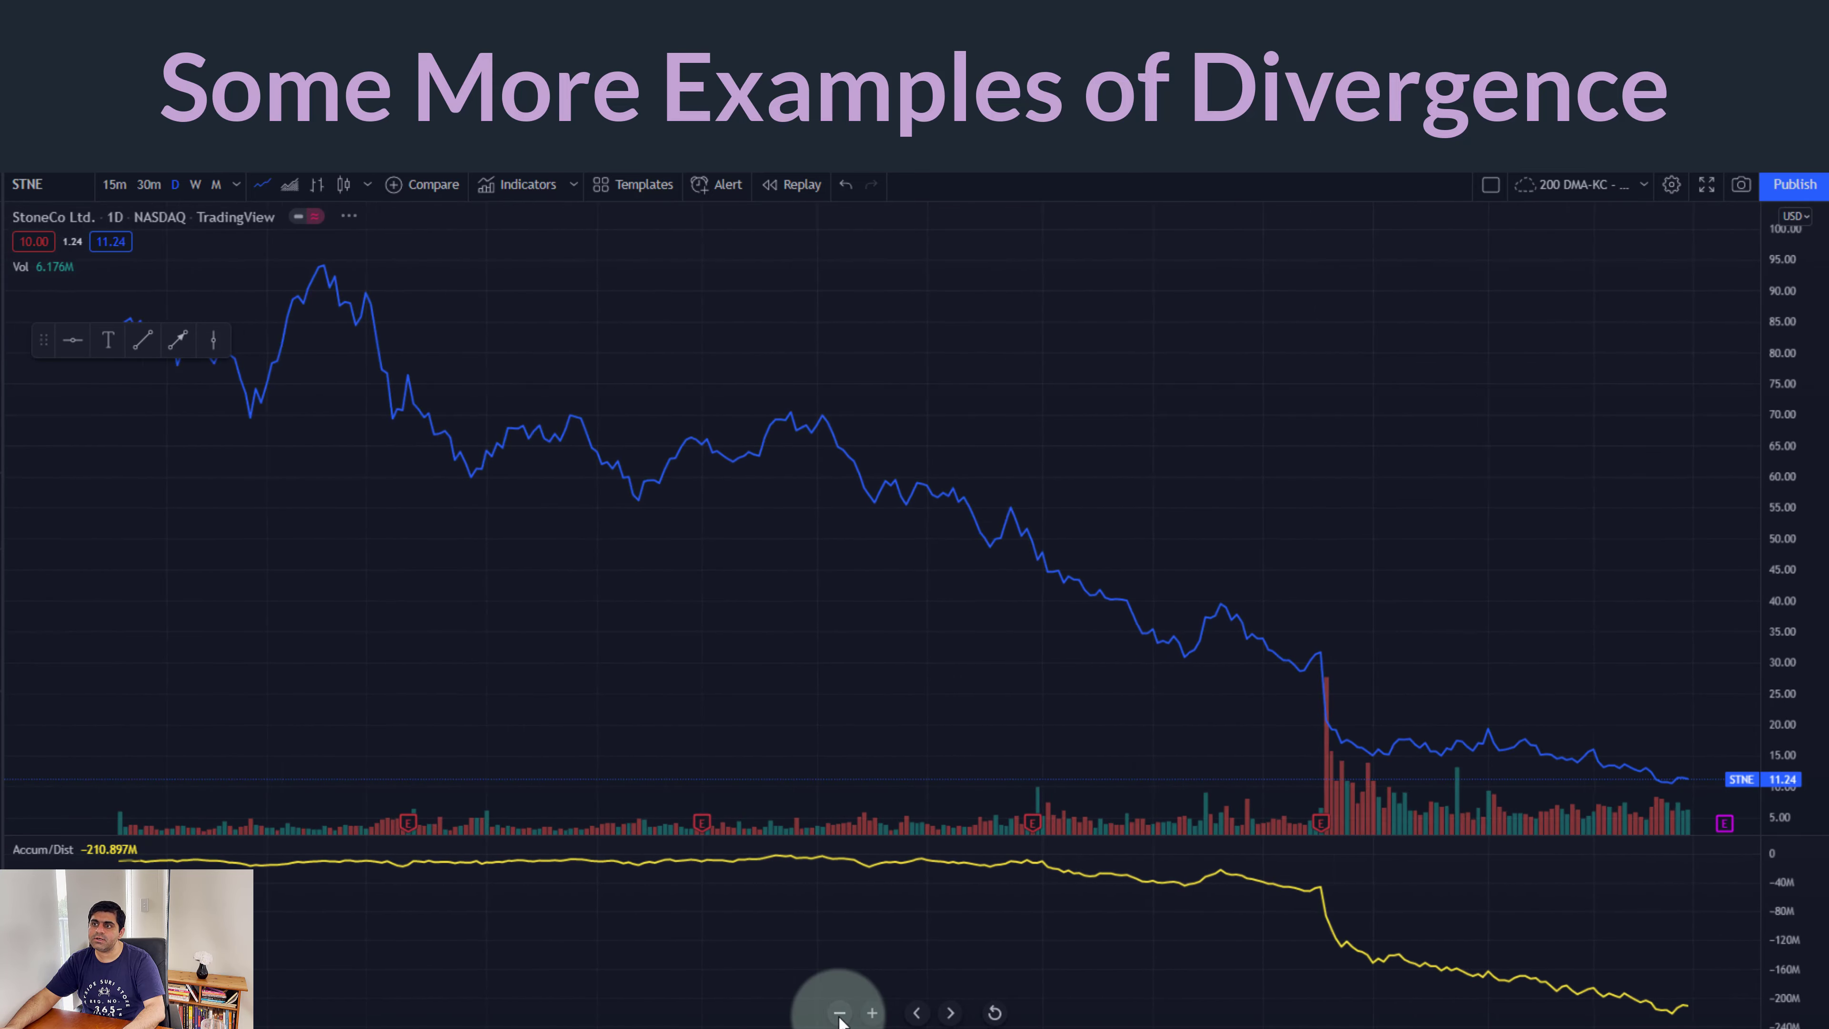
pyautogui.click(840, 1013)
pyautogui.click(839, 1013)
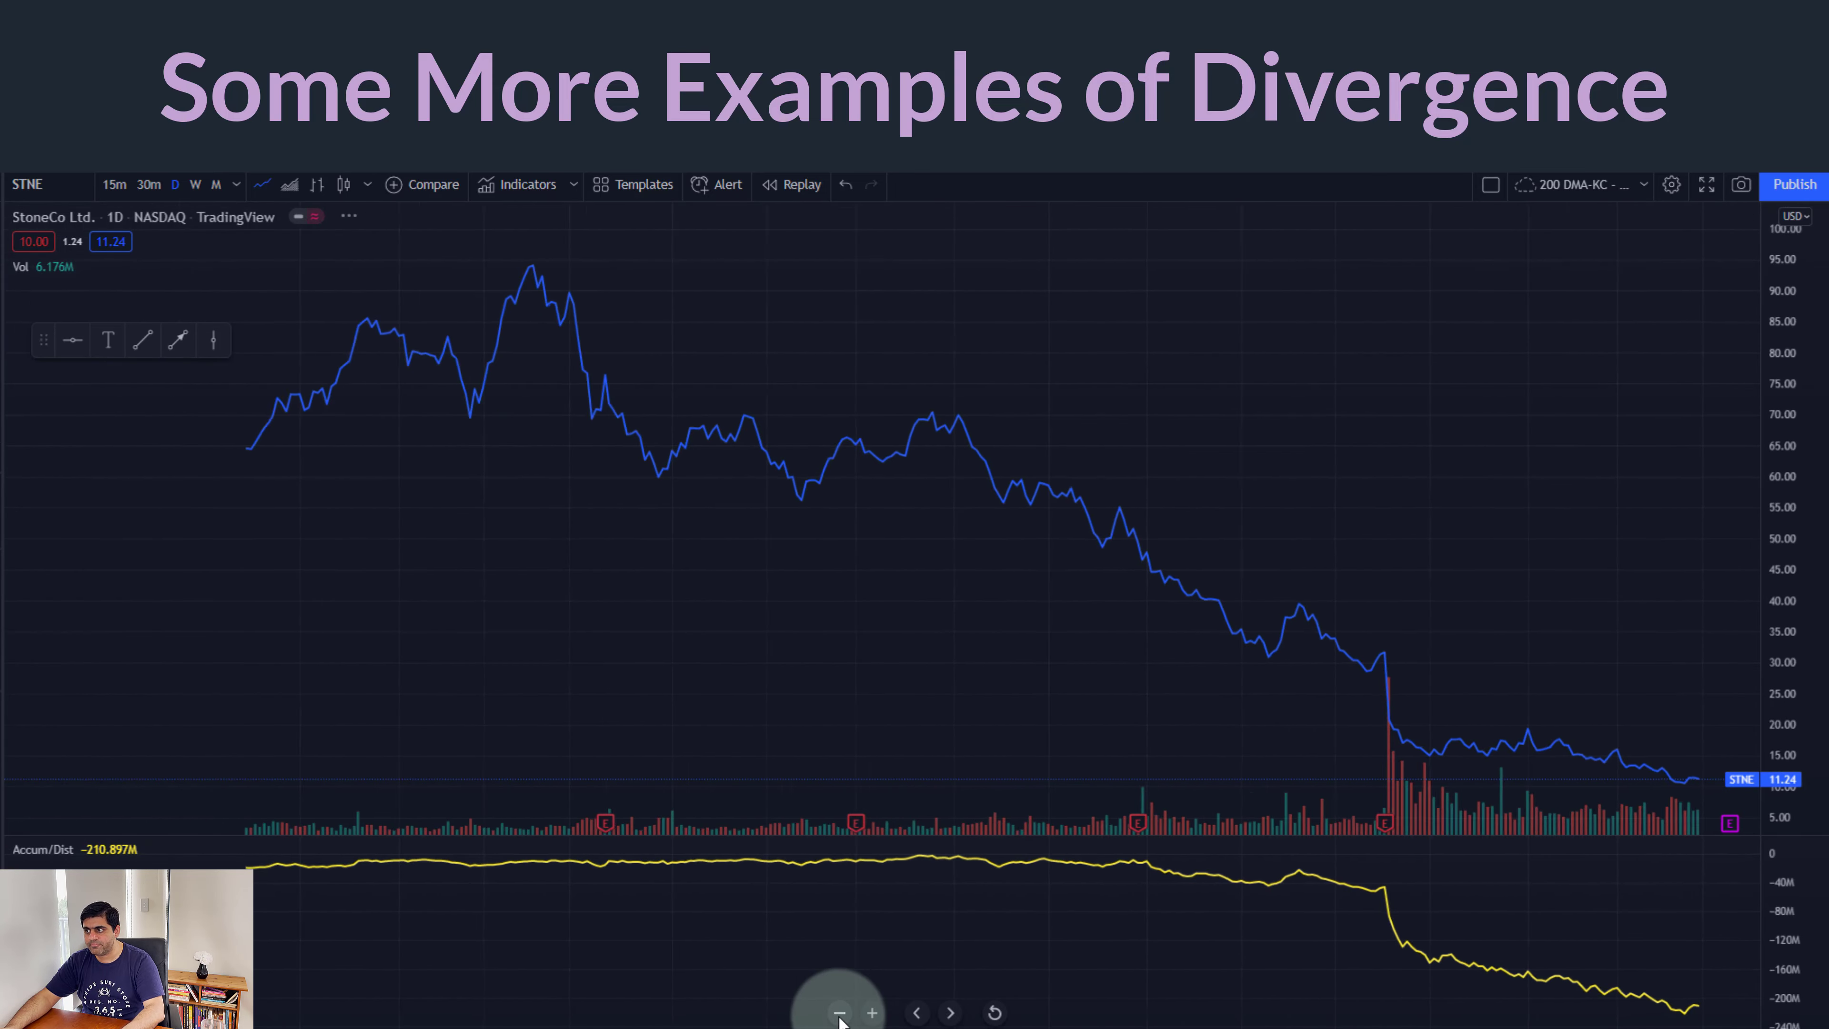
pyautogui.click(839, 1013)
pyautogui.click(839, 1014)
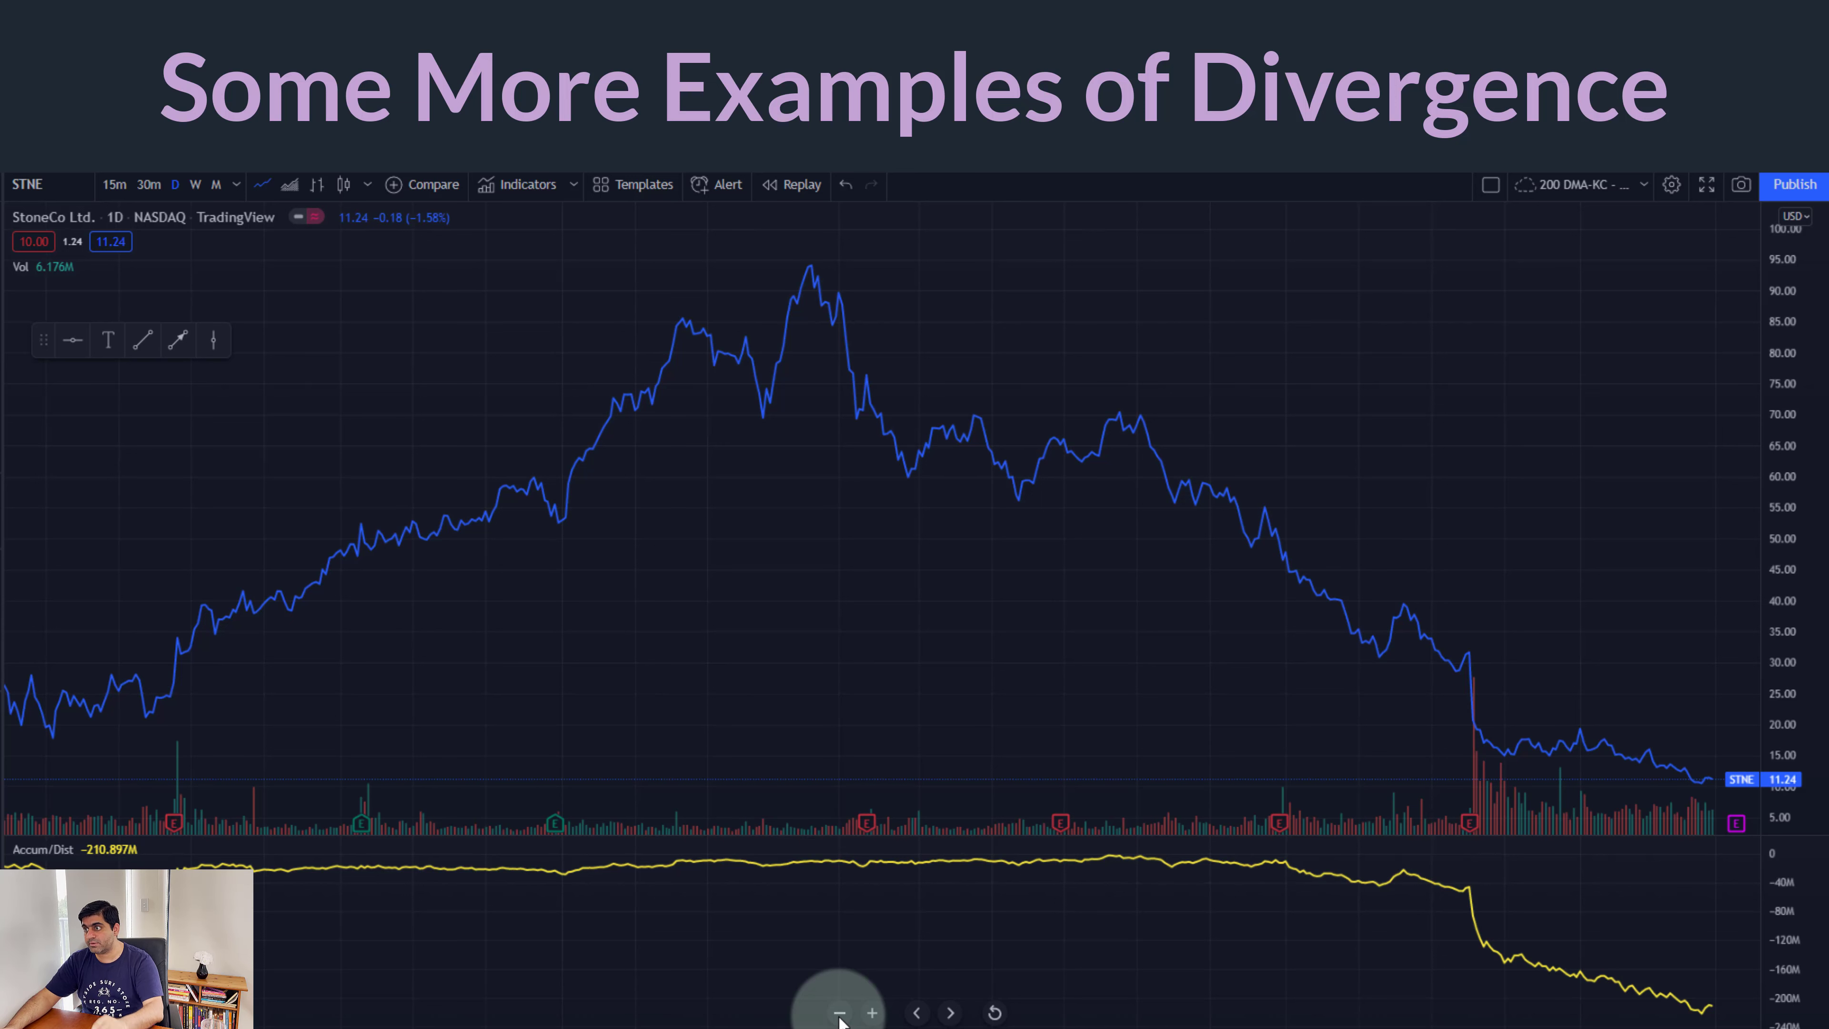
pyautogui.click(840, 1013)
pyautogui.click(840, 1013)
pyautogui.click(840, 1014)
pyautogui.click(840, 1014)
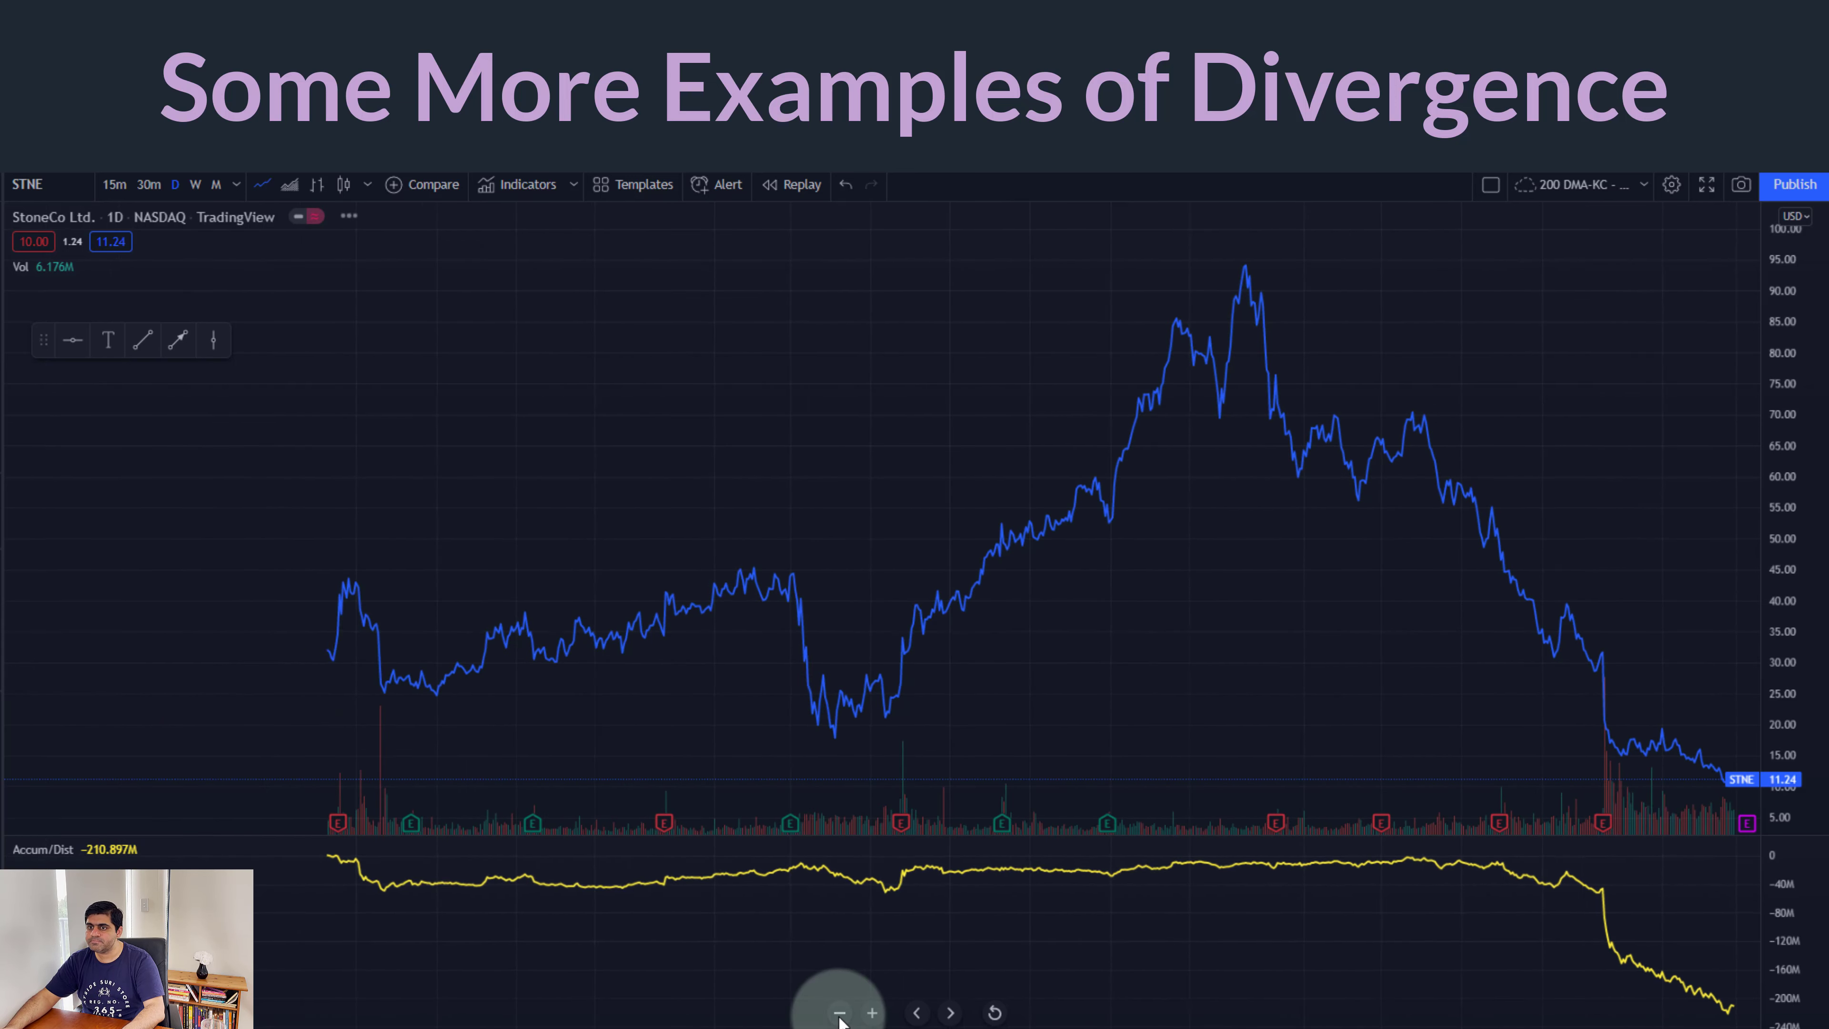
pyautogui.click(840, 1013)
pyautogui.click(840, 1014)
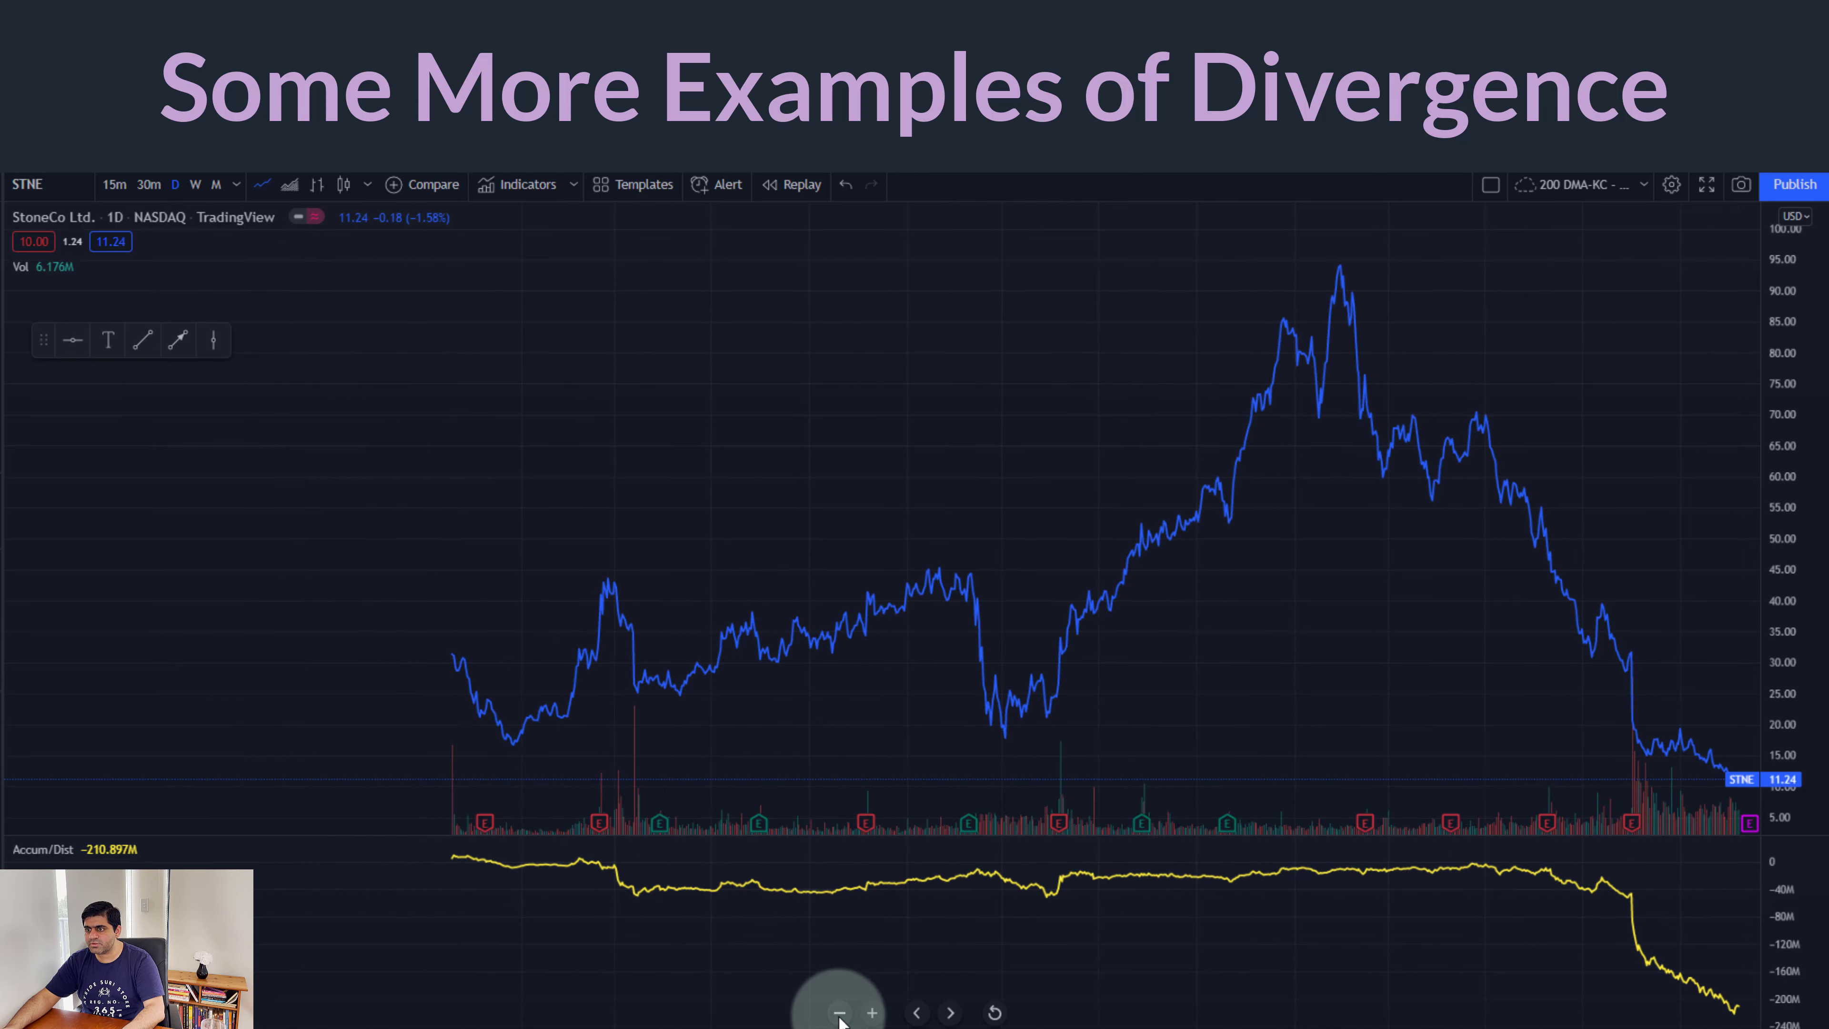
pyautogui.click(840, 1013)
pyautogui.click(840, 1013)
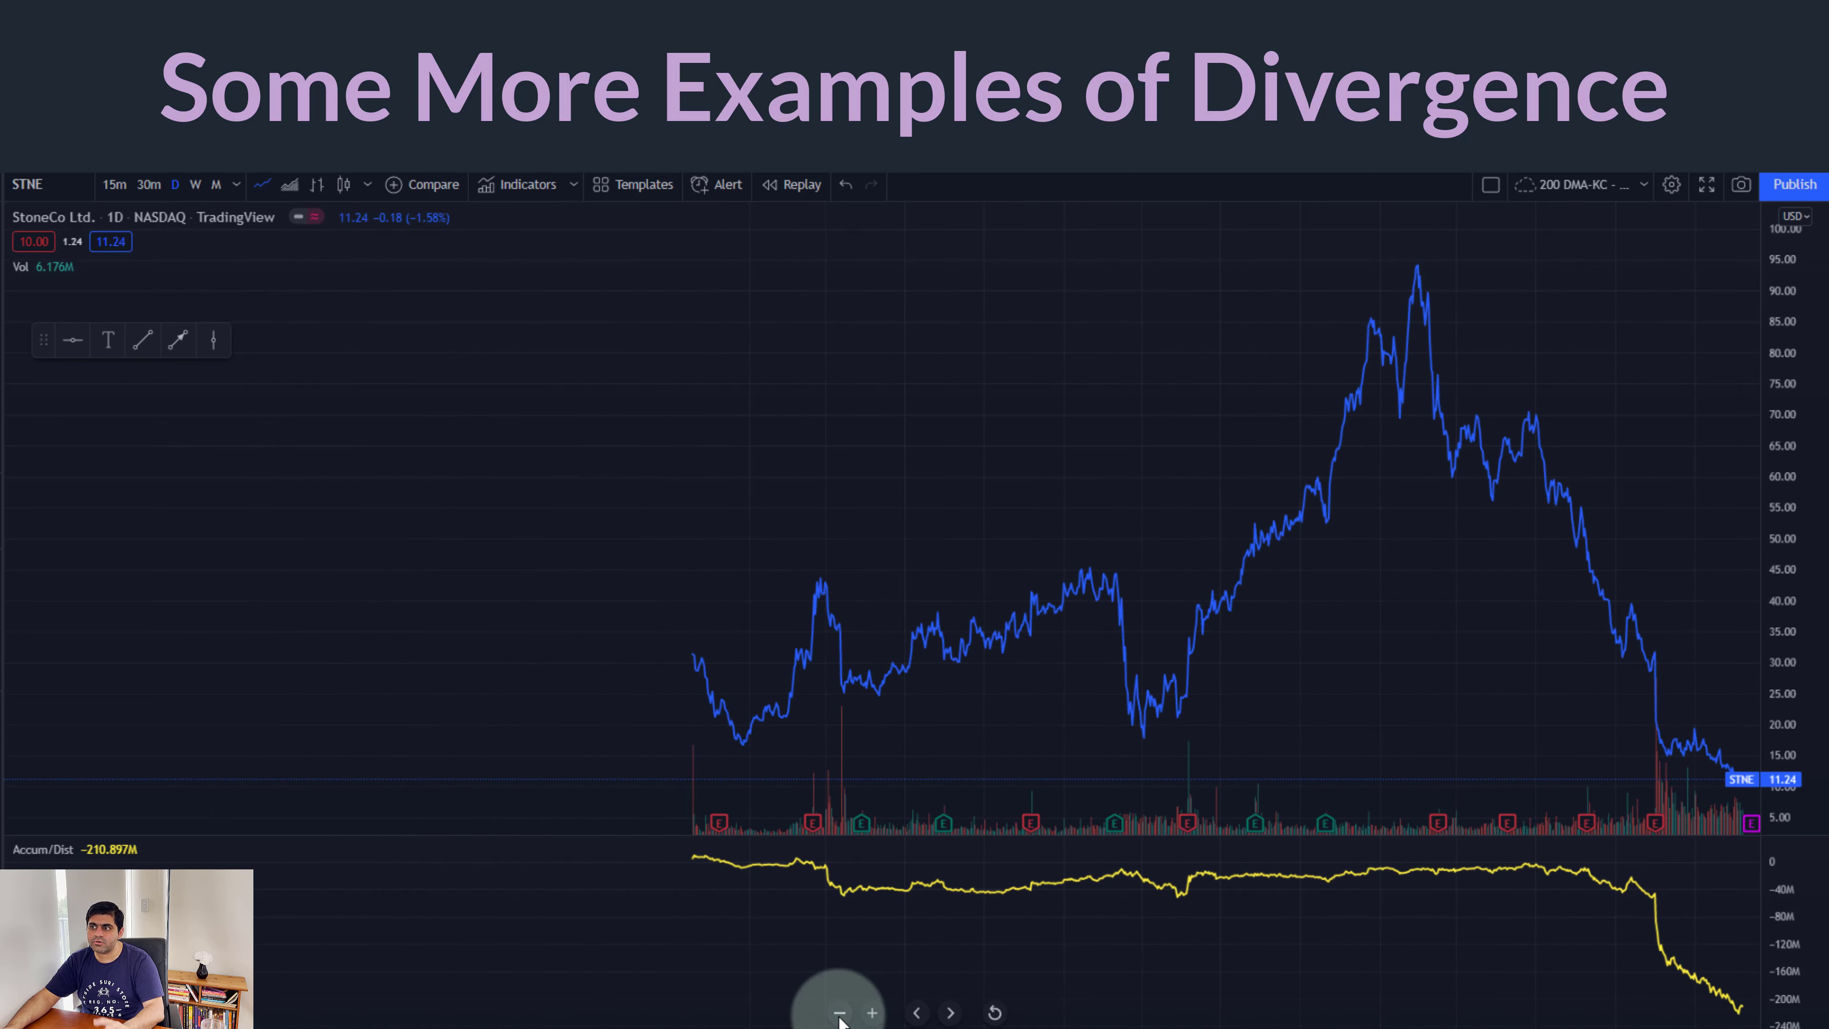
pyautogui.click(872, 1013)
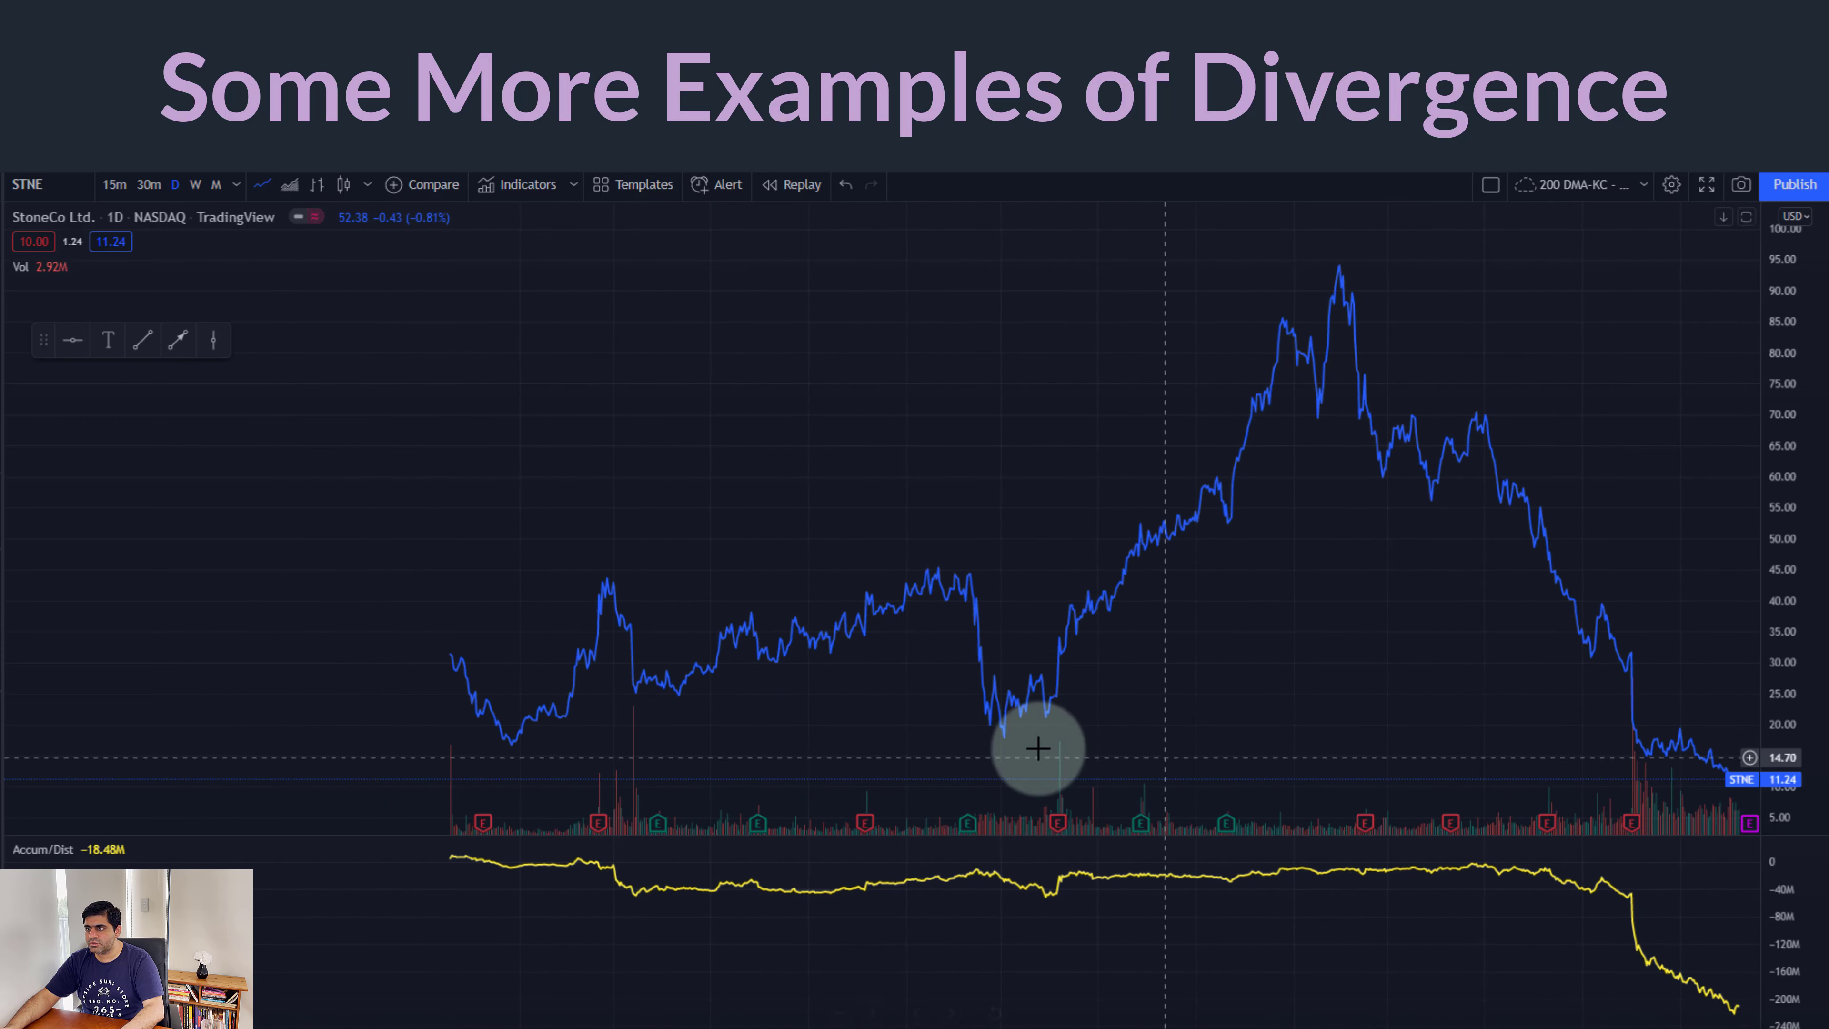
pyautogui.click(176, 342)
pyautogui.click(1011, 661)
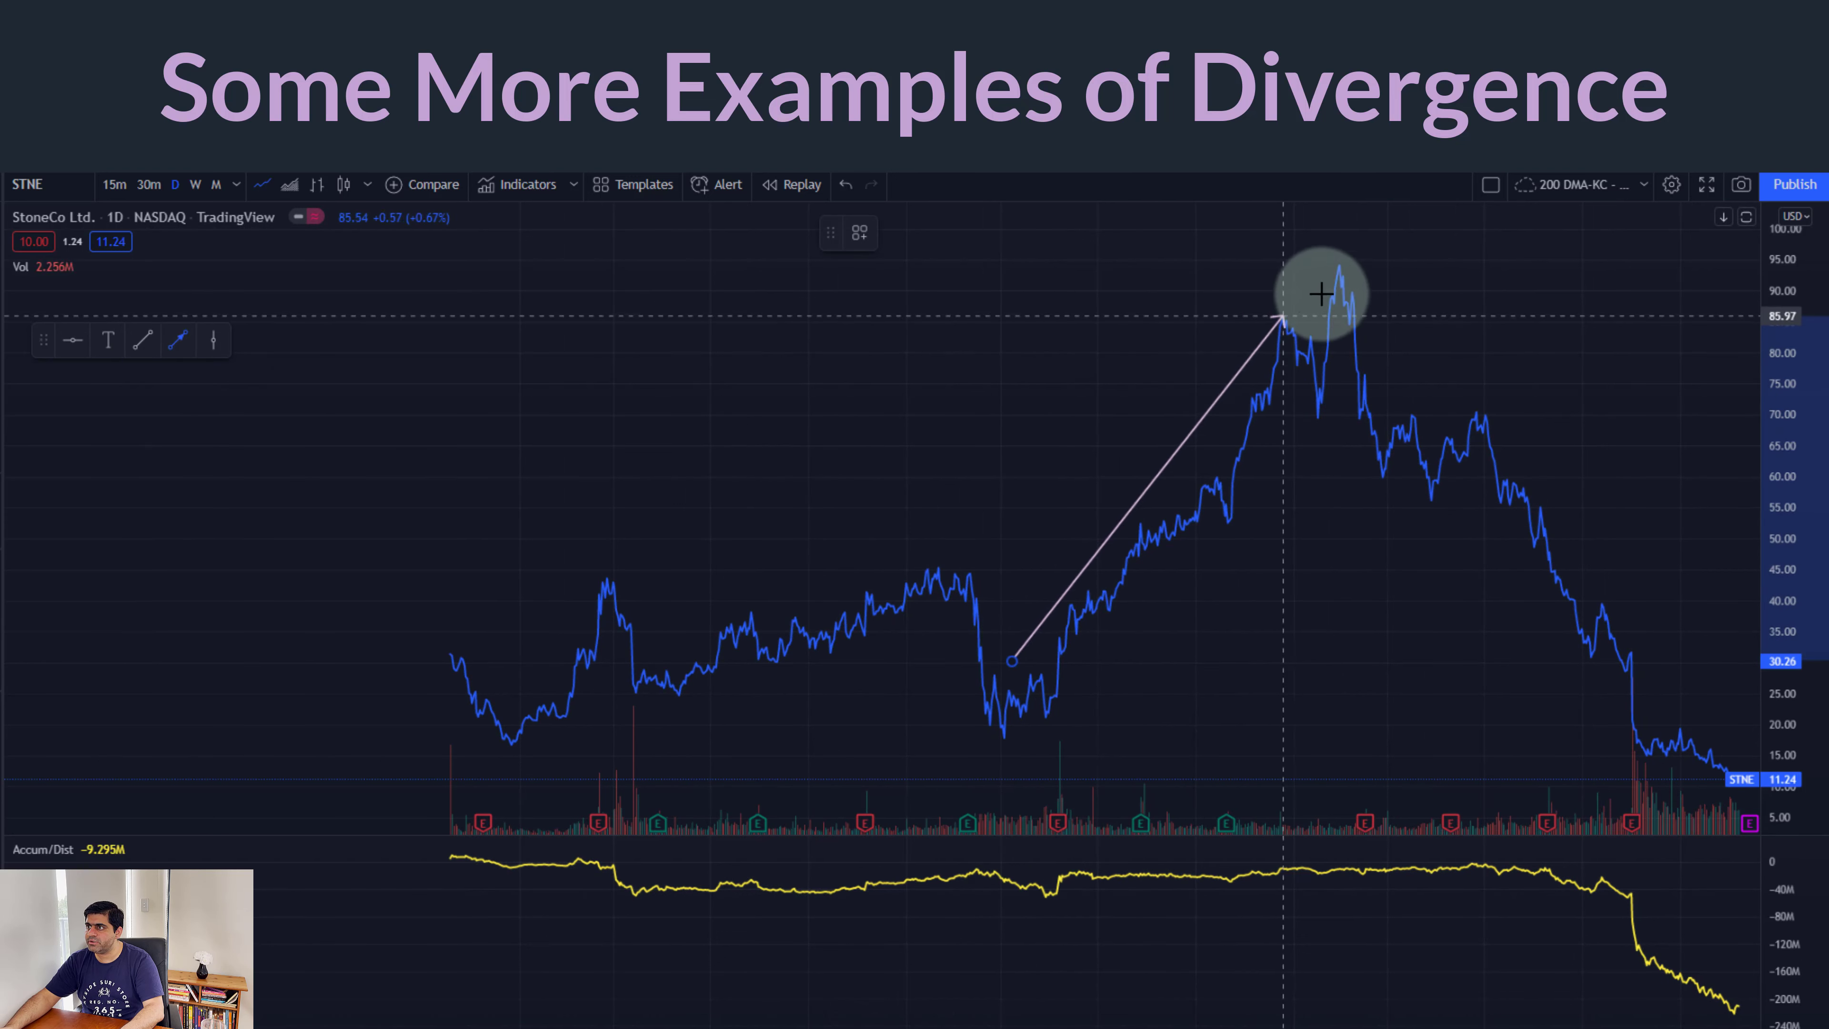
pyautogui.click(1338, 266)
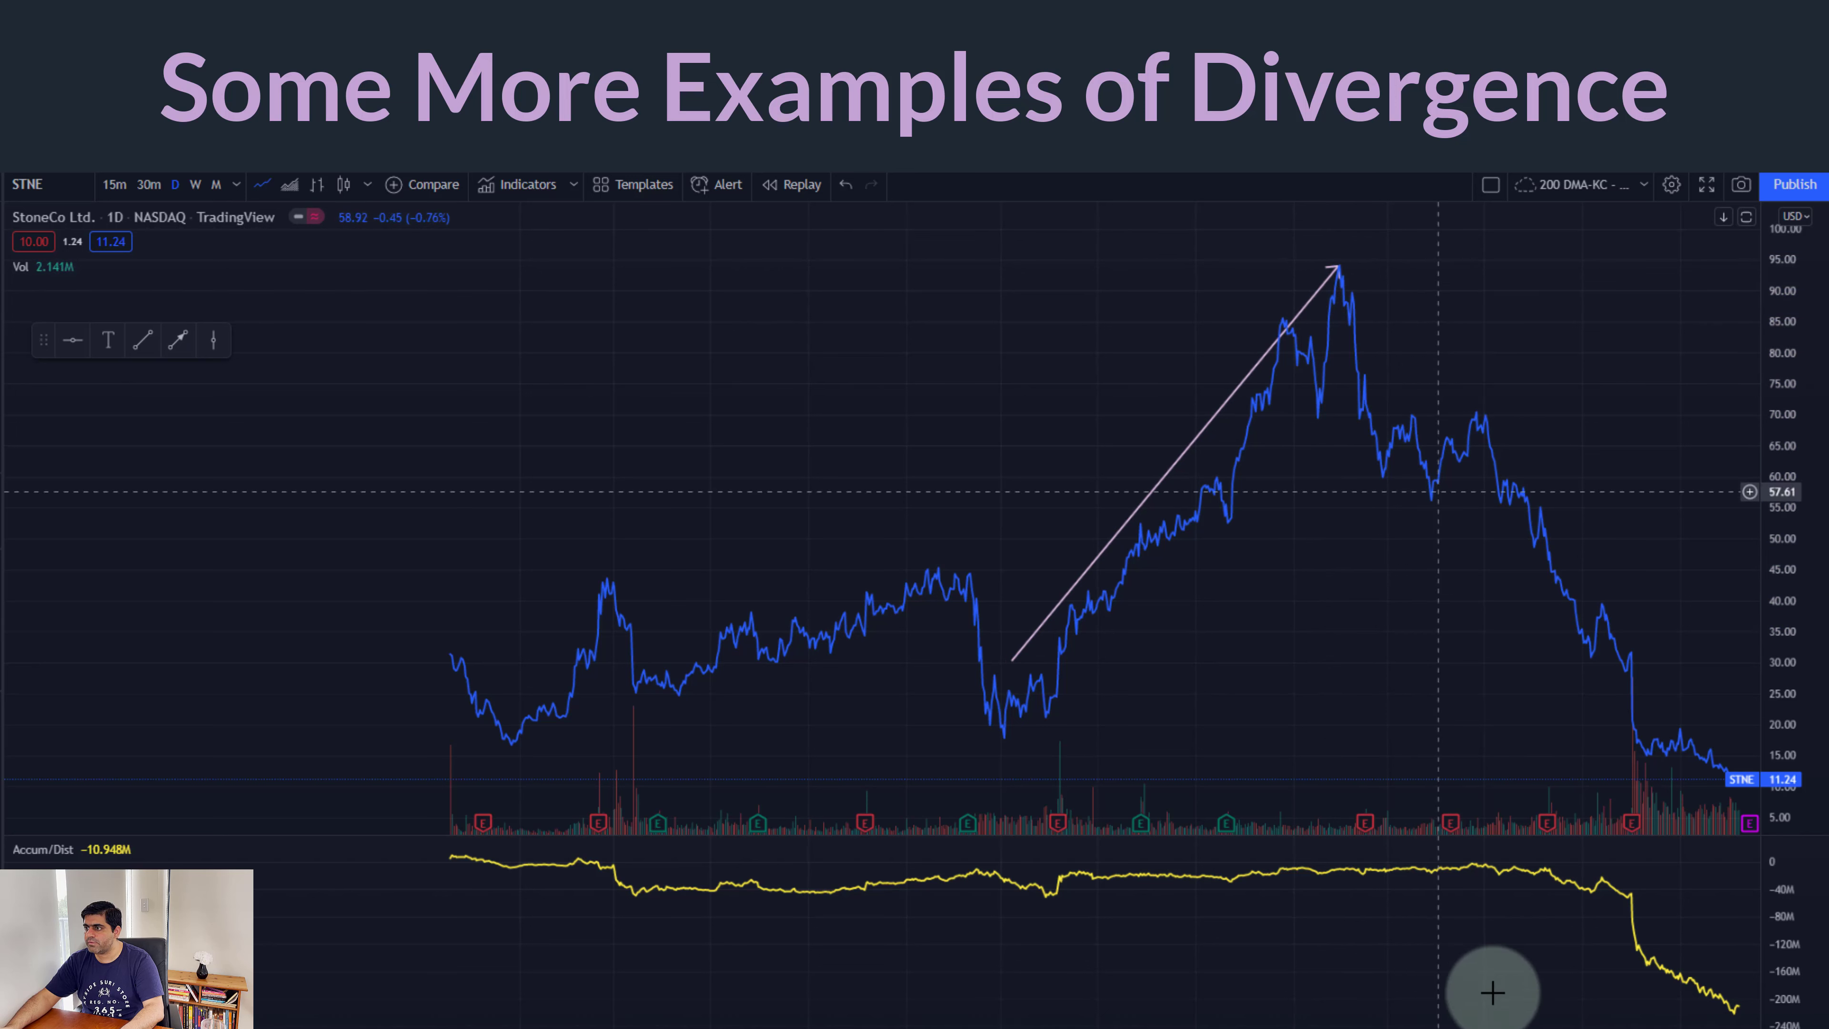
# - Draw a nearly flat arrow below the STNE Accum/Dist line, from about -52.58M to about -40M just before its steep fall
pyautogui.click(177, 340)
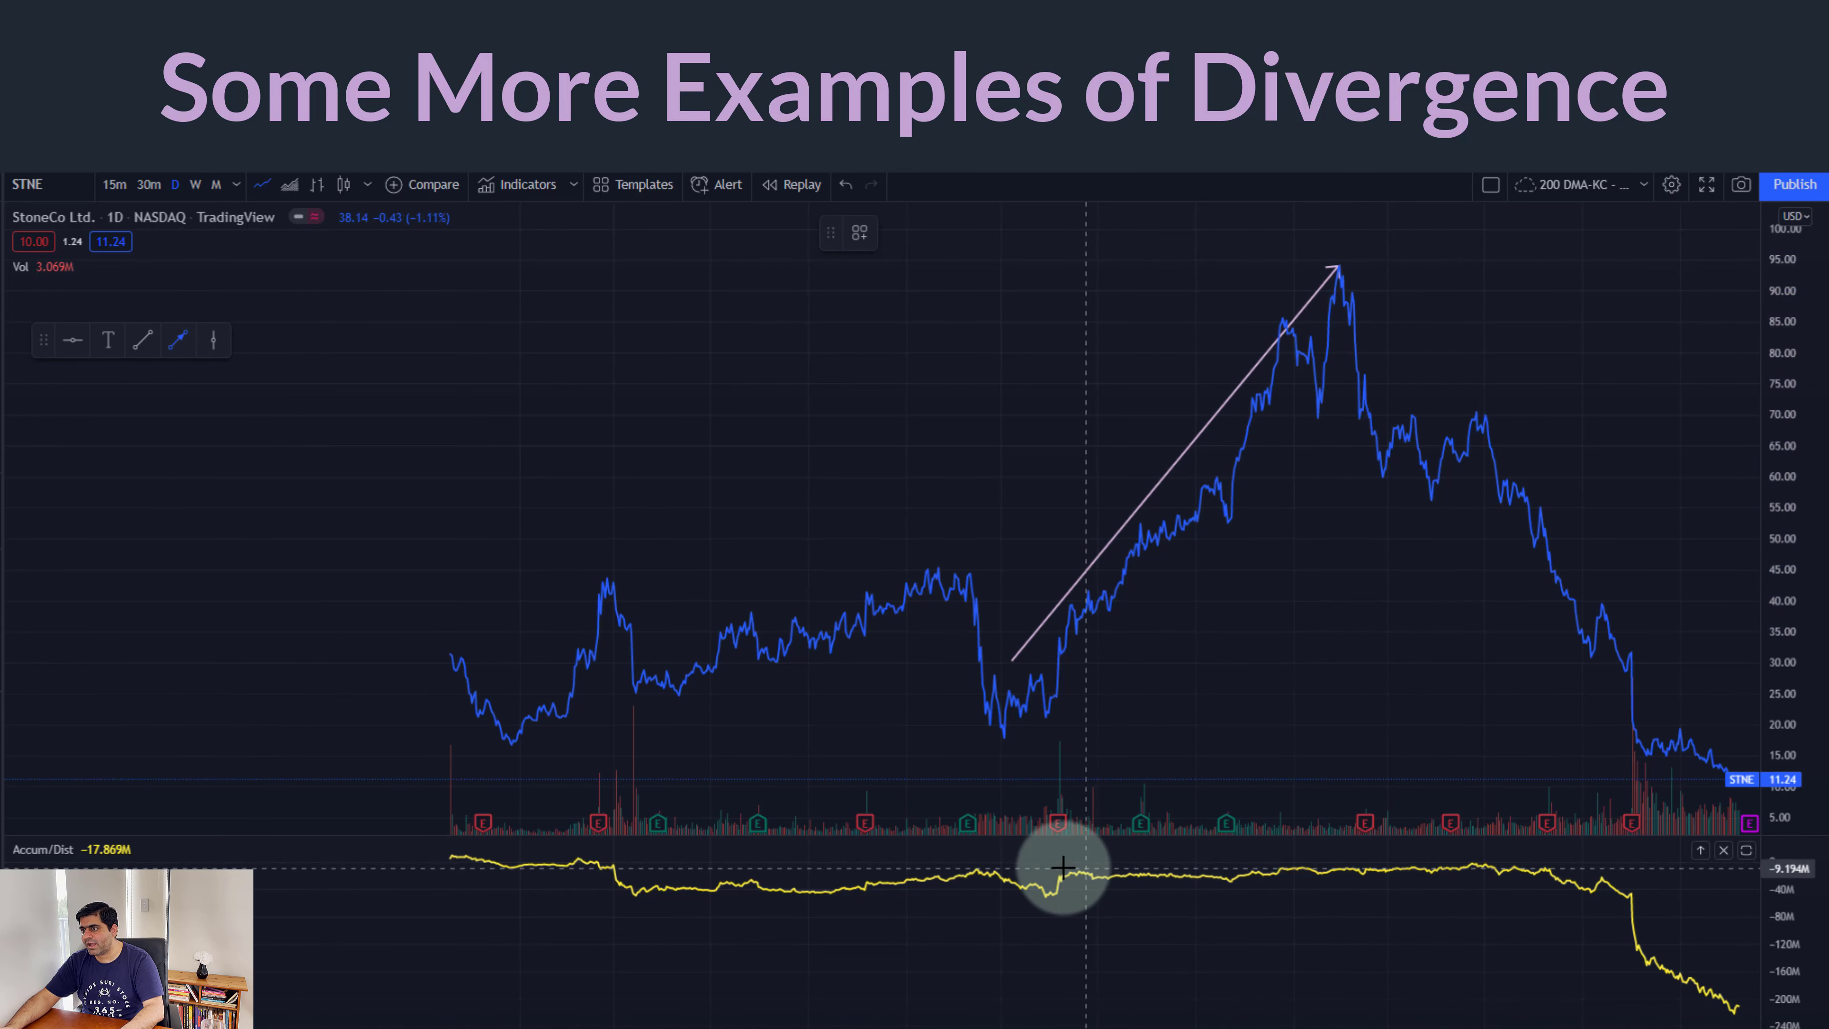
pyautogui.click(1057, 897)
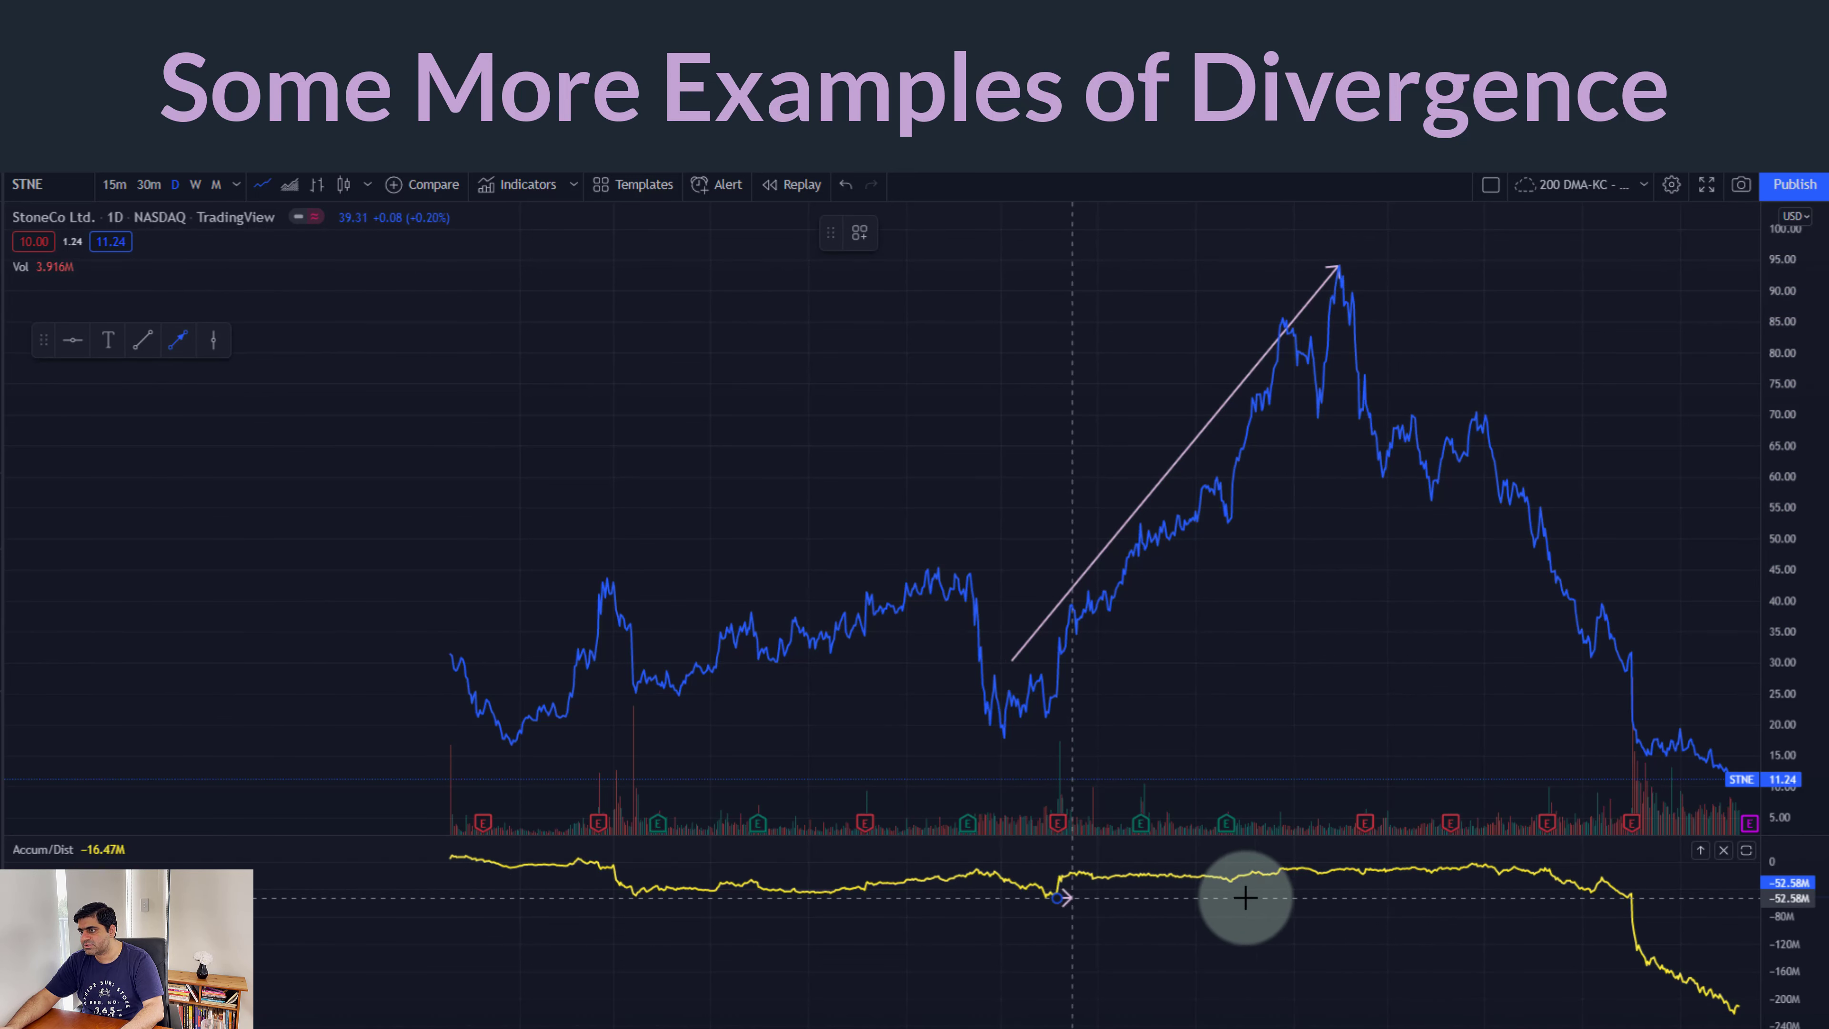
pyautogui.click(1570, 890)
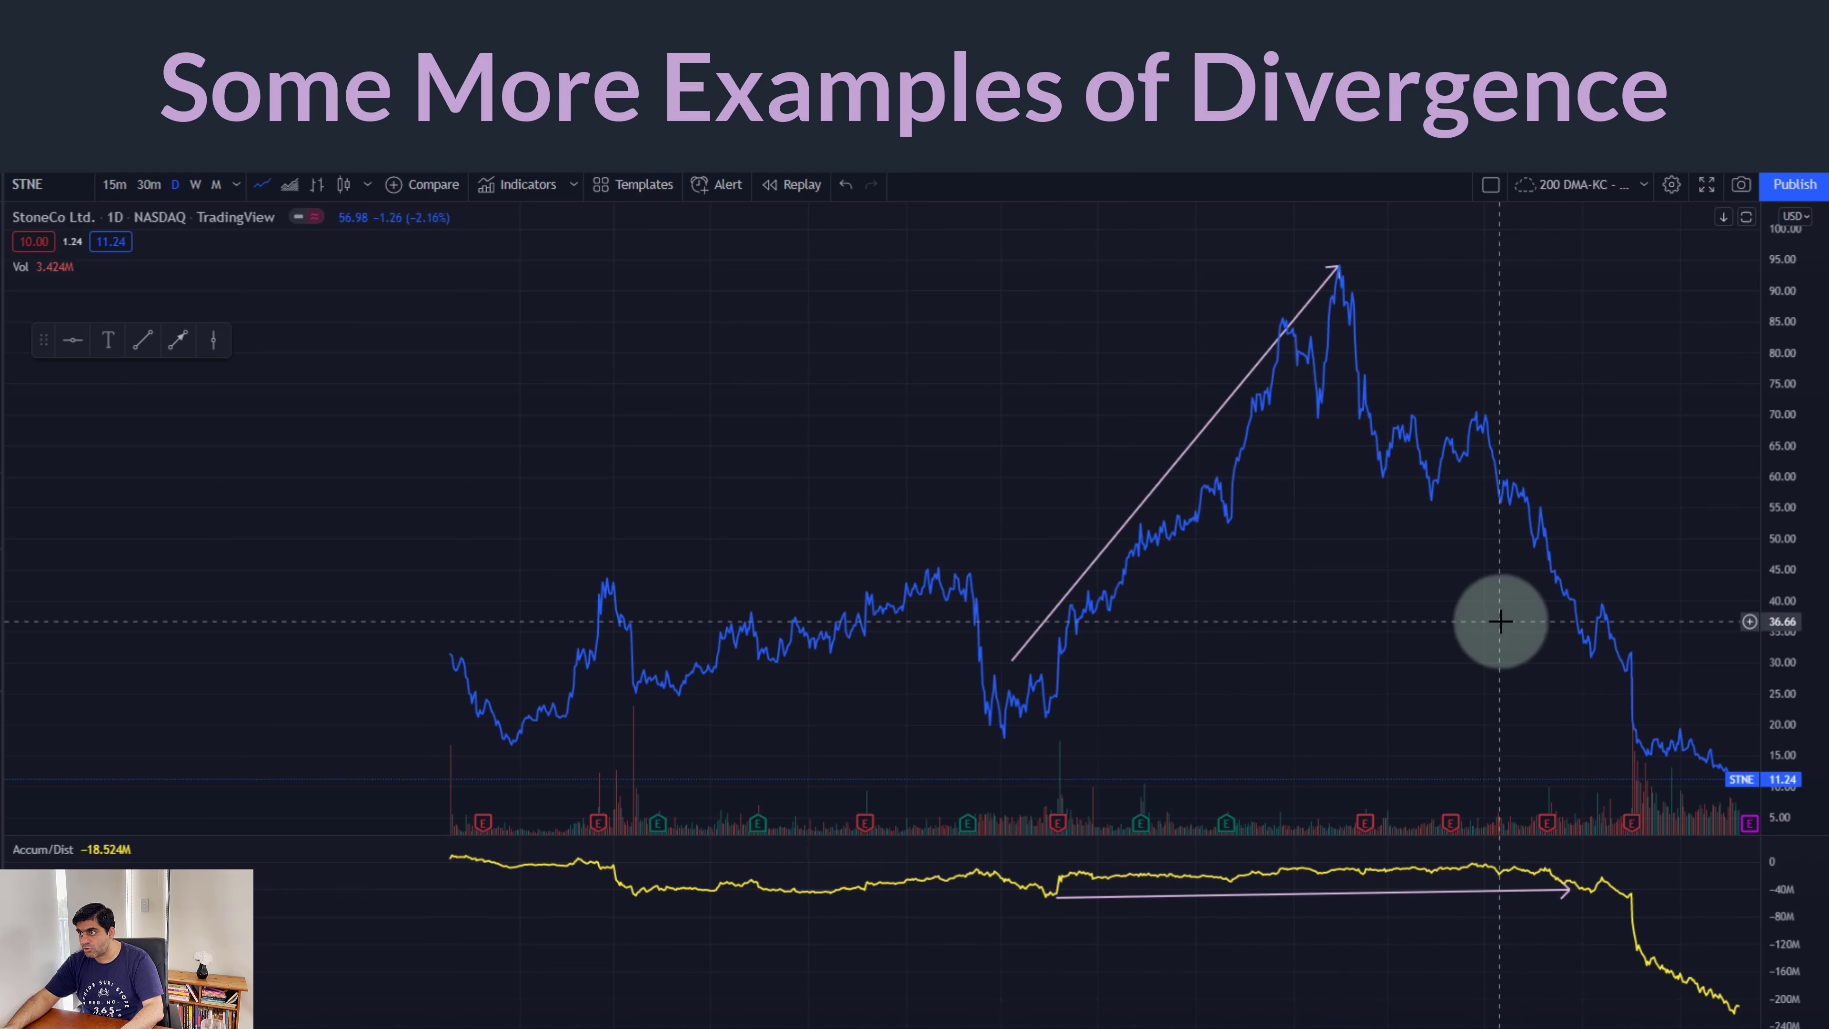
# - Draw a falling arrow on the STNE price from about 94.84 beside the highest peak to about 14 at the latest price
pyautogui.moveTo(1484, 605); pyautogui.dragTo(1455, 587)
pyautogui.click(178, 339)
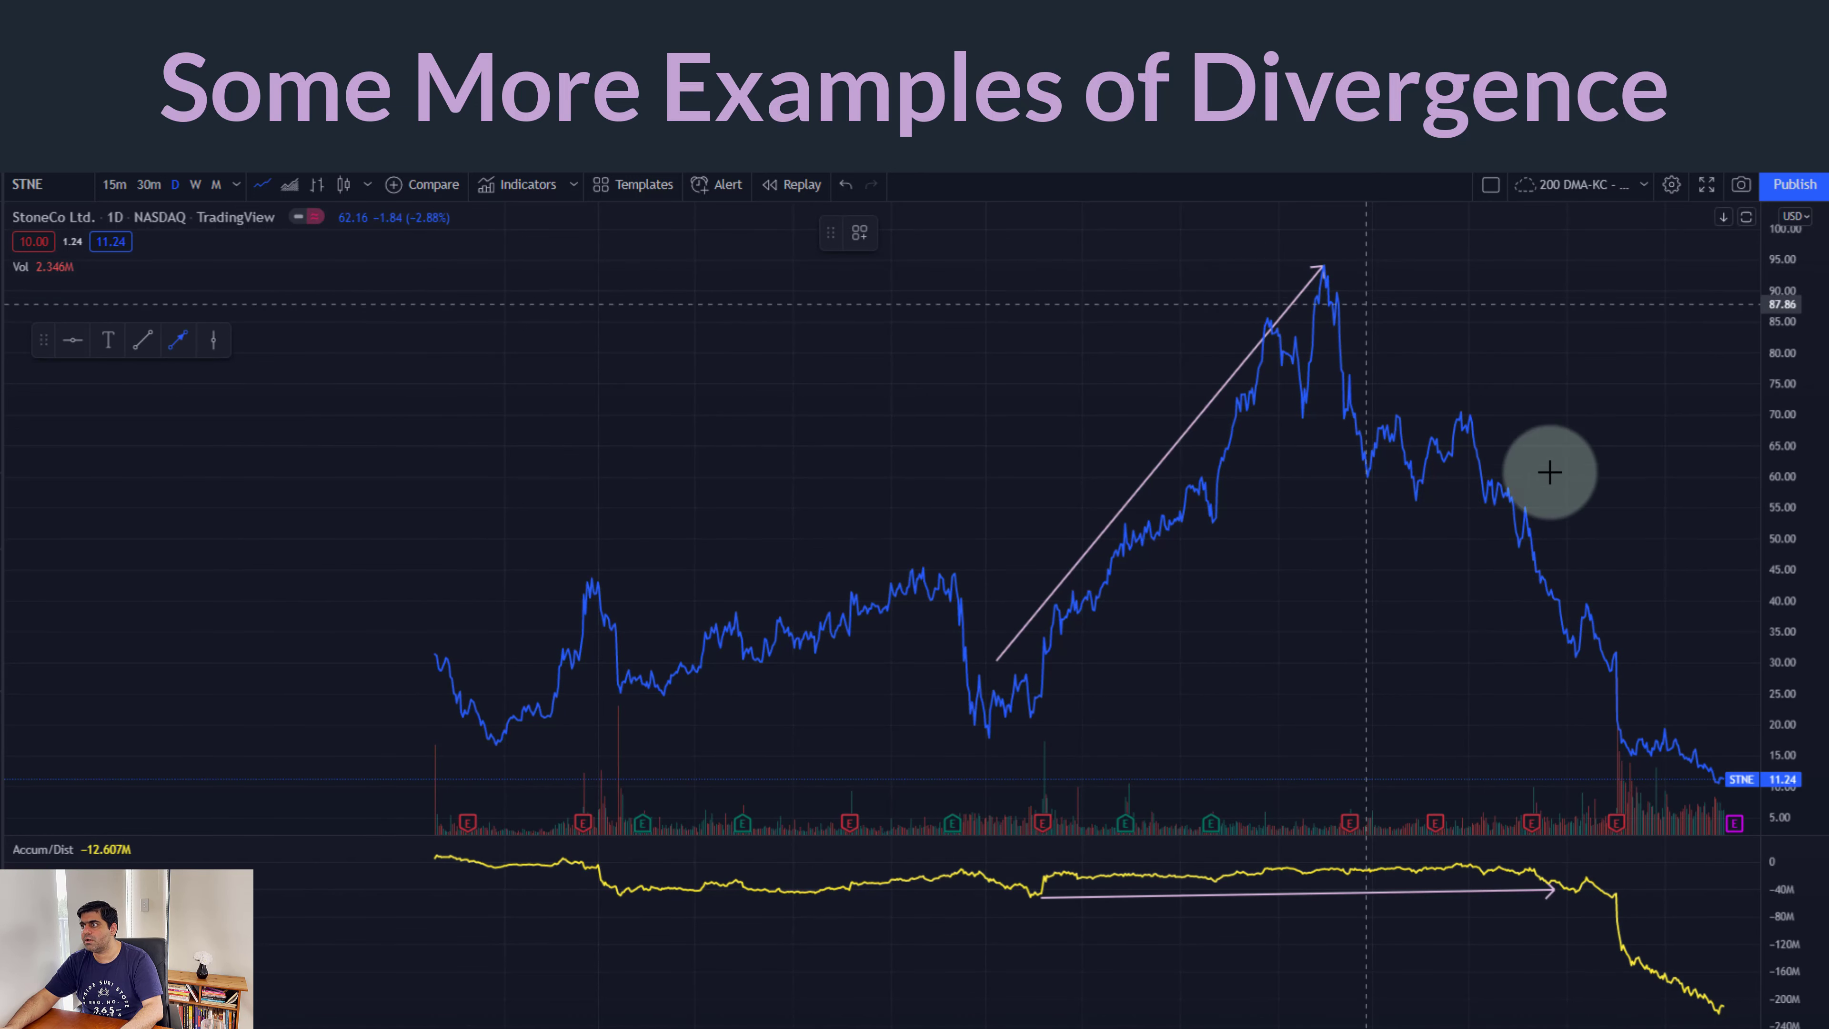
pyautogui.click(1335, 262)
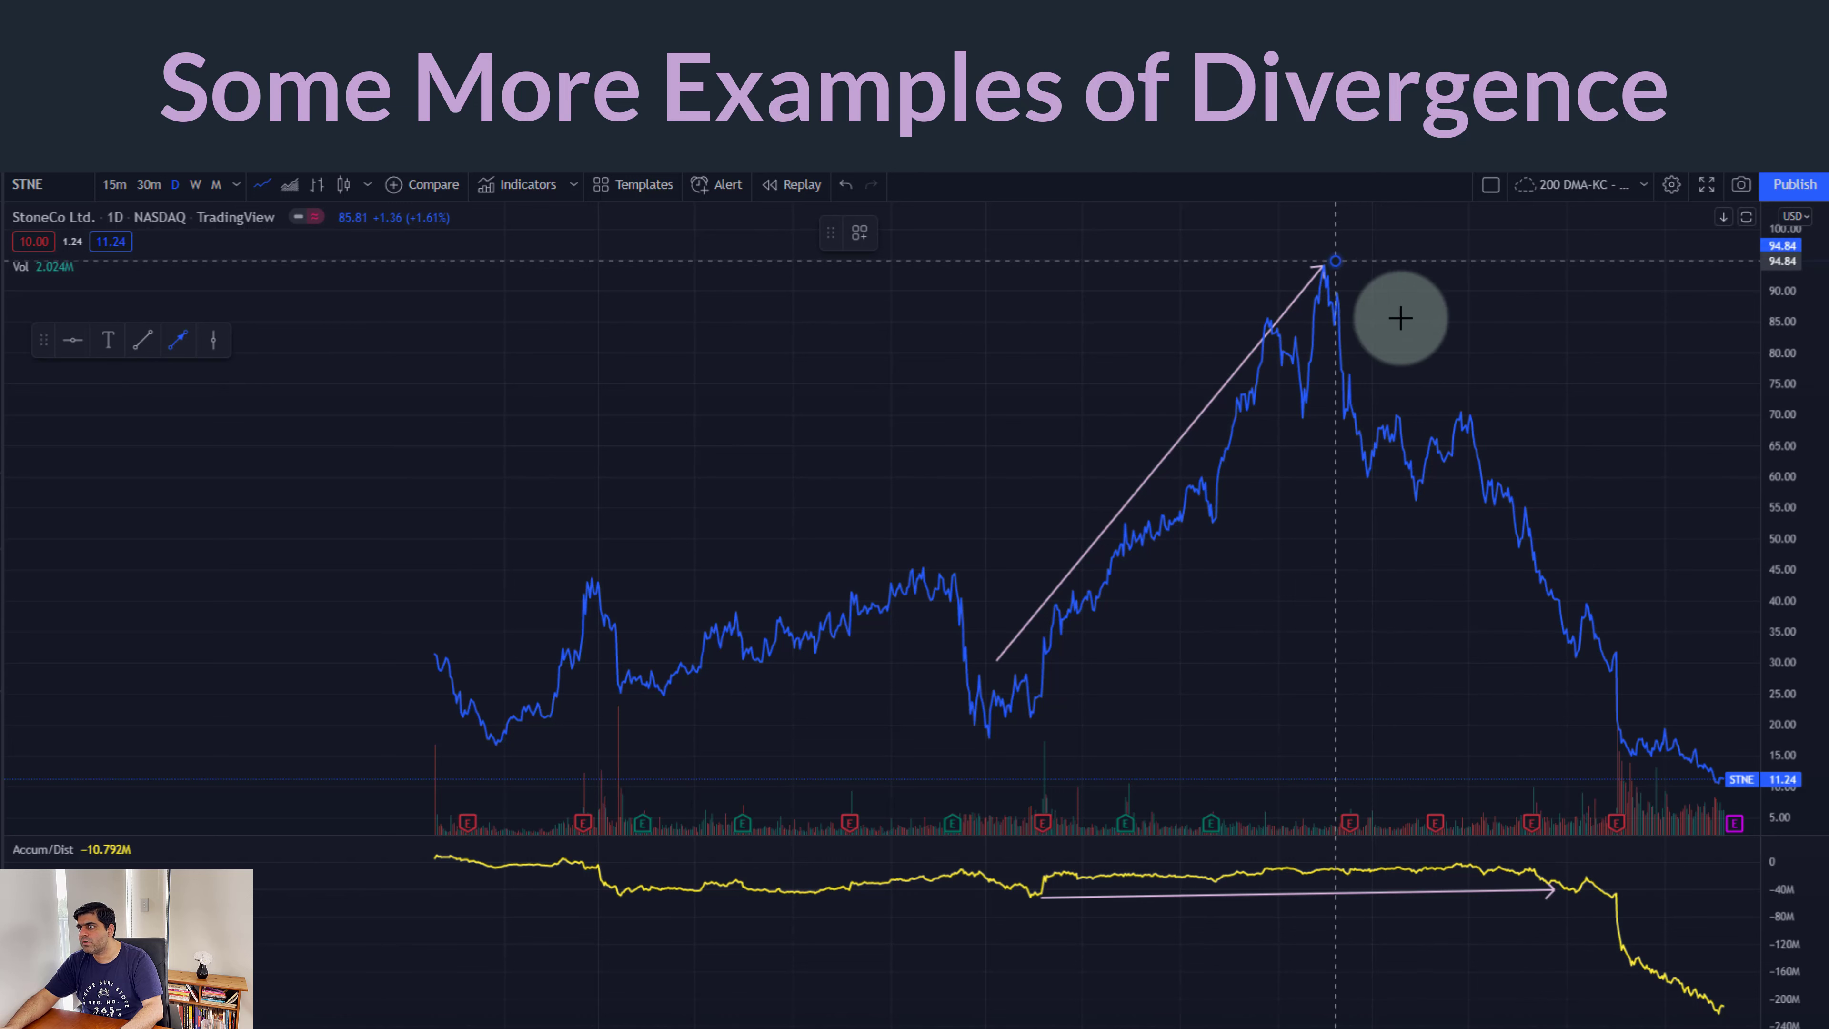
pyautogui.click(1540, 453)
pyautogui.moveTo(1649, 634); pyautogui.dragTo(1732, 771)
pyautogui.click(1732, 770)
pyautogui.moveTo(1748, 694)
pyautogui.mouseDown()
pyautogui.moveTo(1695, 674)
pyautogui.moveTo(1641, 759)
pyautogui.moveTo(1625, 649)
pyautogui.mouseUp()
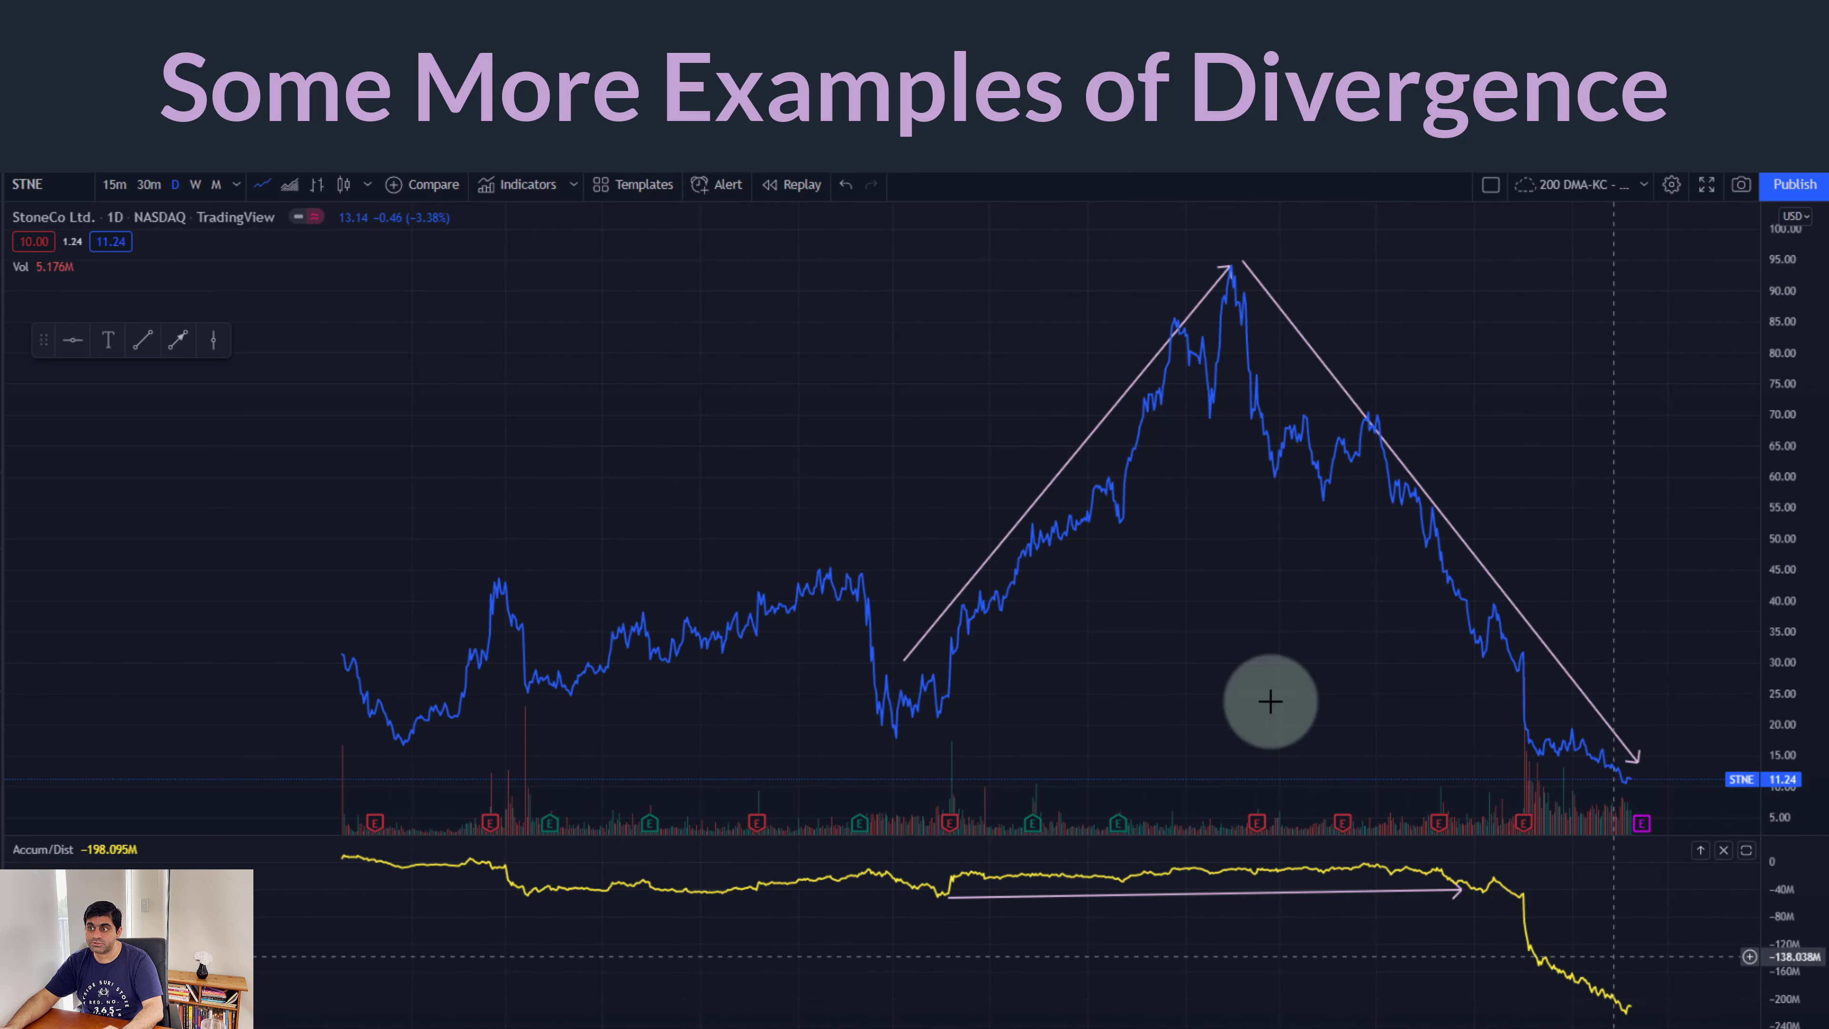
# - Load the NYSE Virgin Galactic (SPCE) chart and draw a rising arrow from about 11.93 after the first spike to the highest peak
pyautogui.write('spce')
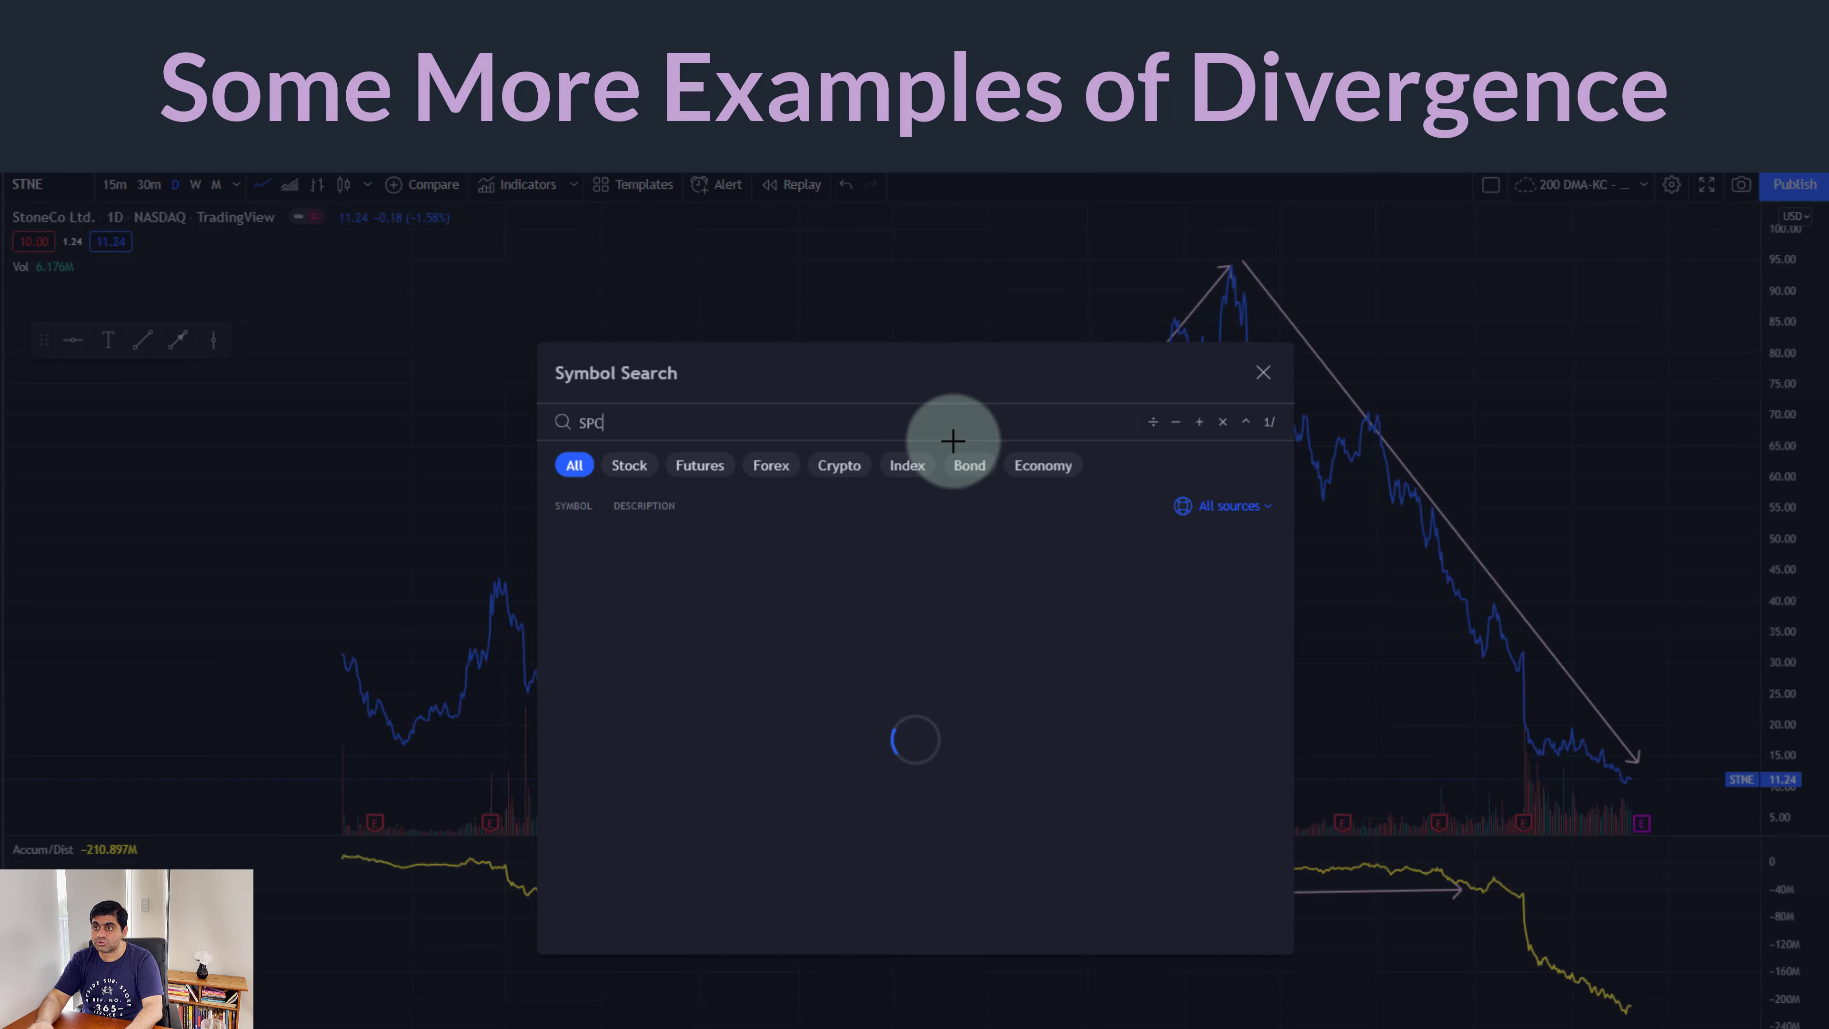
pyautogui.click(827, 543)
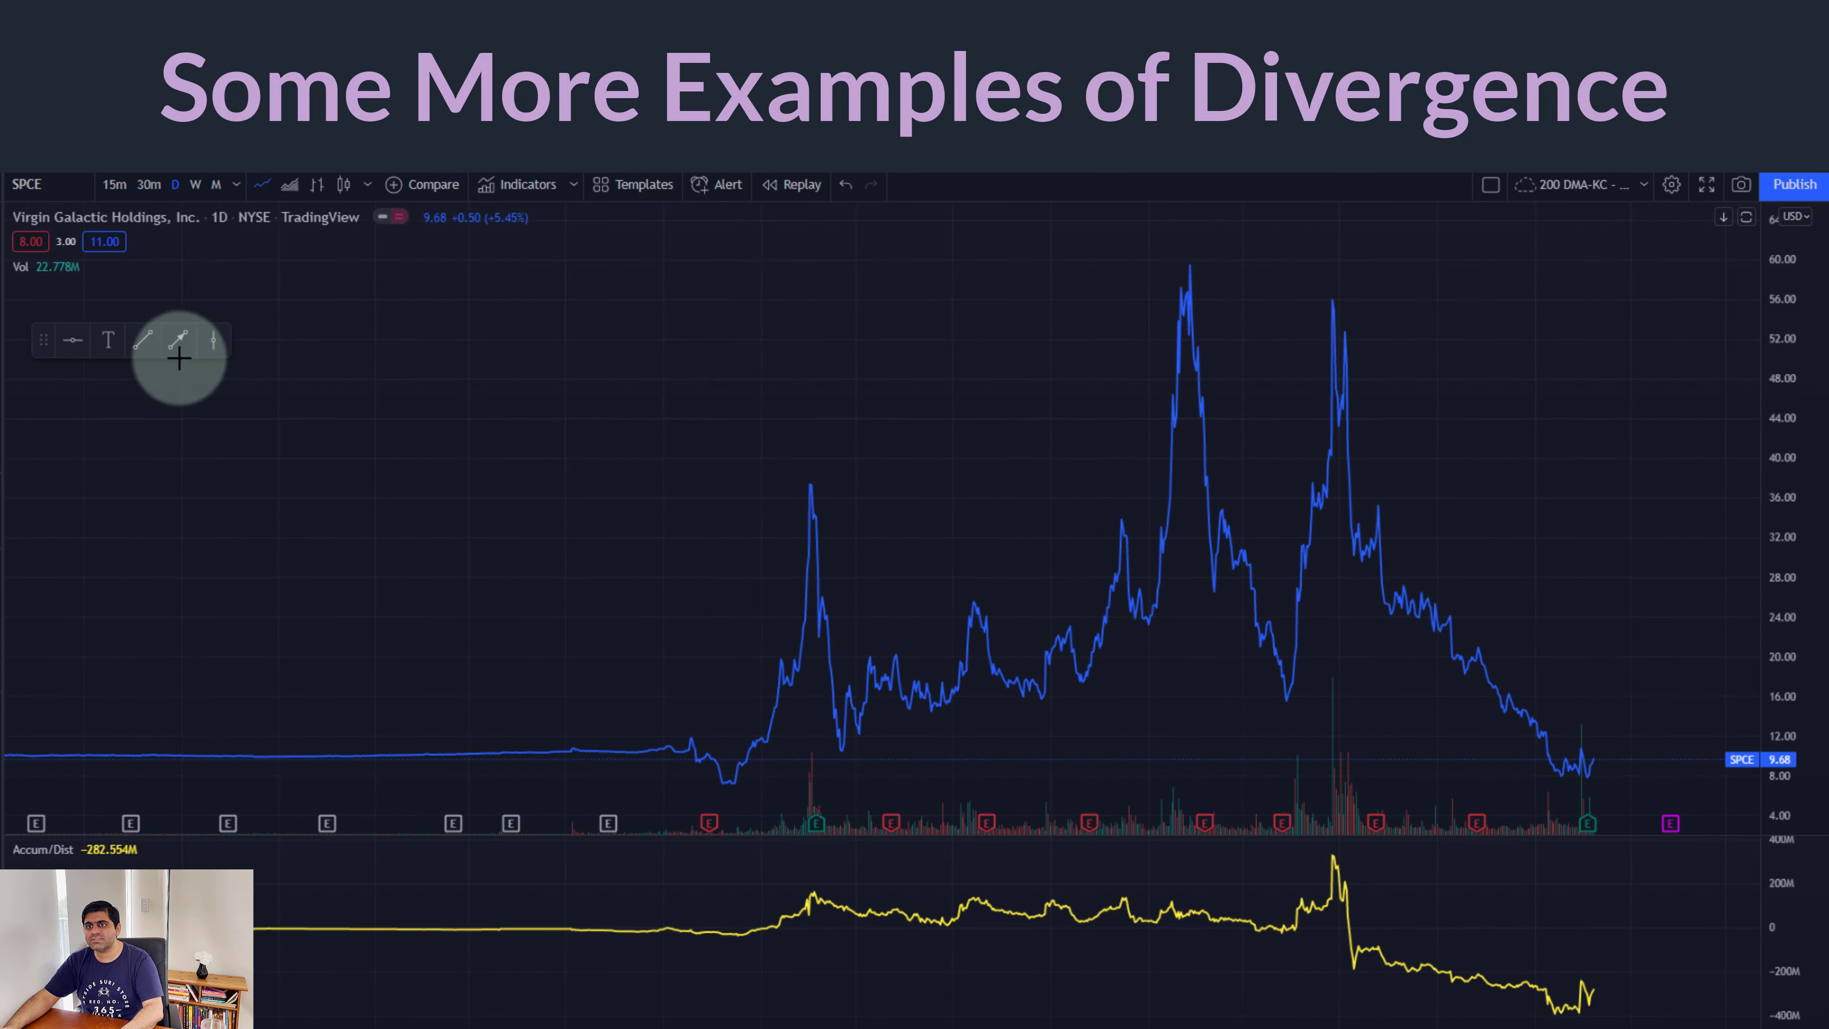
pyautogui.click(178, 340)
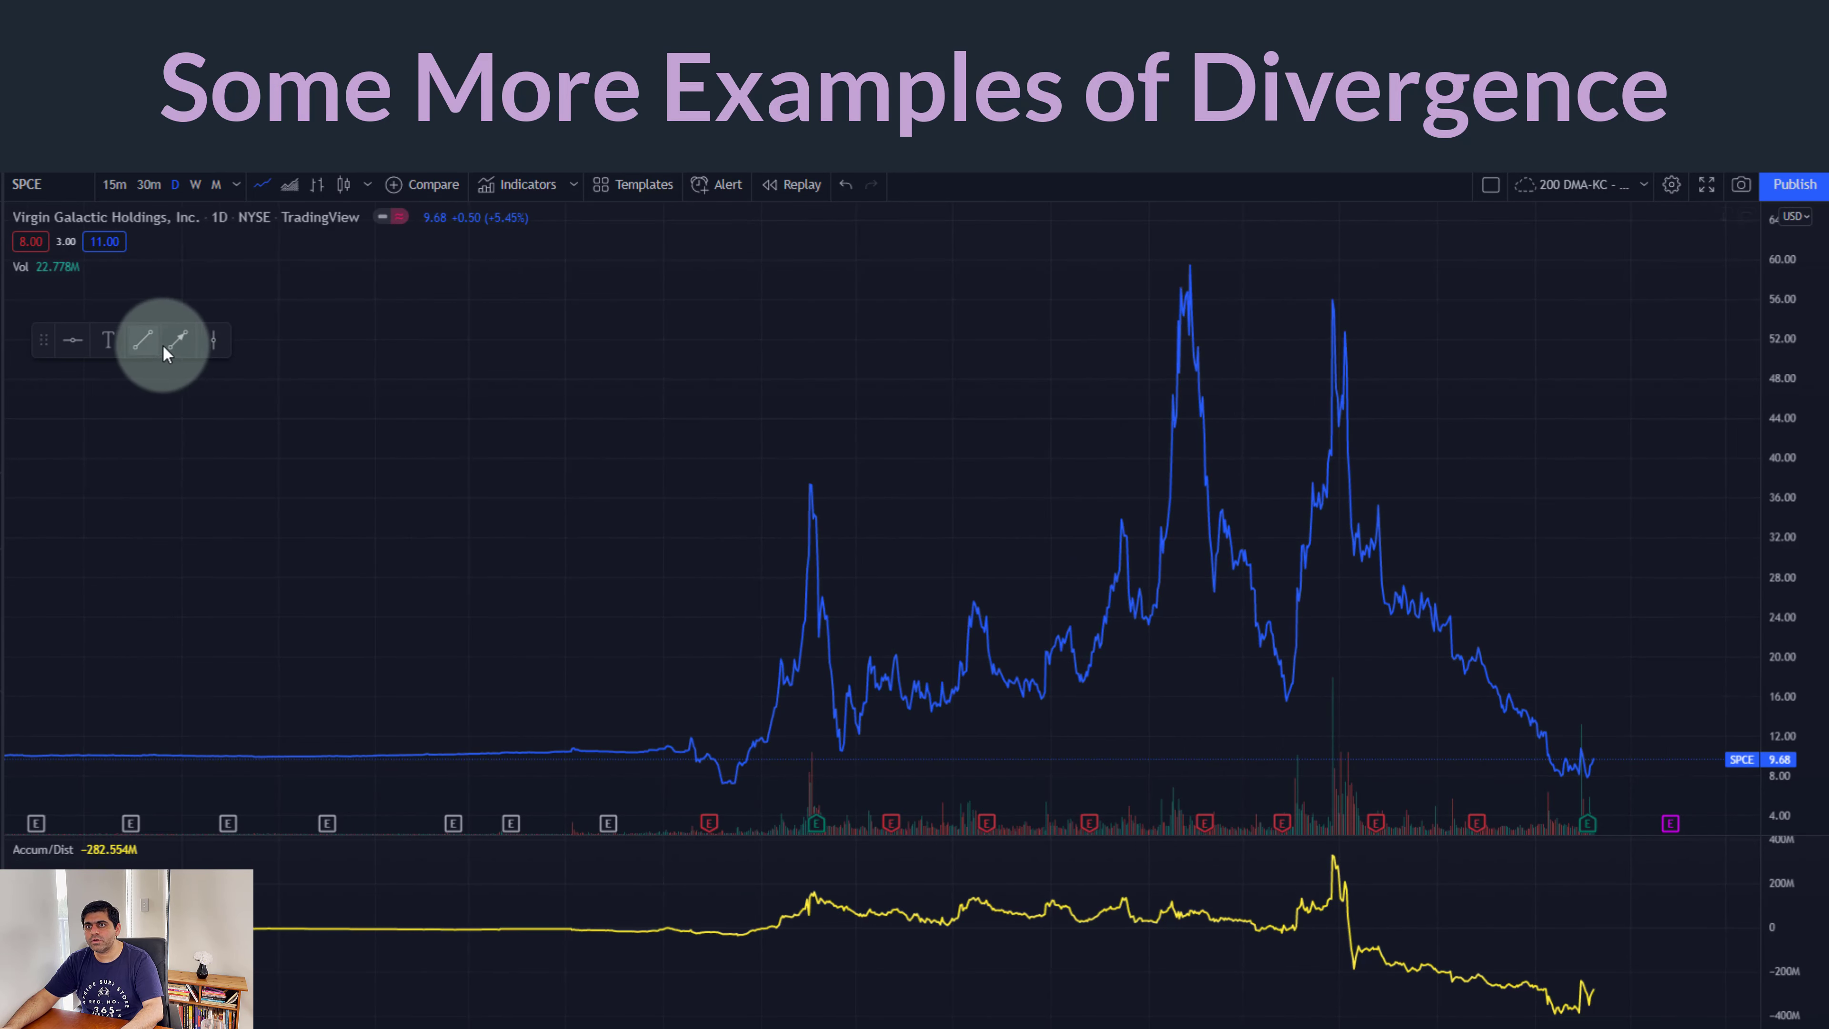
pyautogui.click(860, 735)
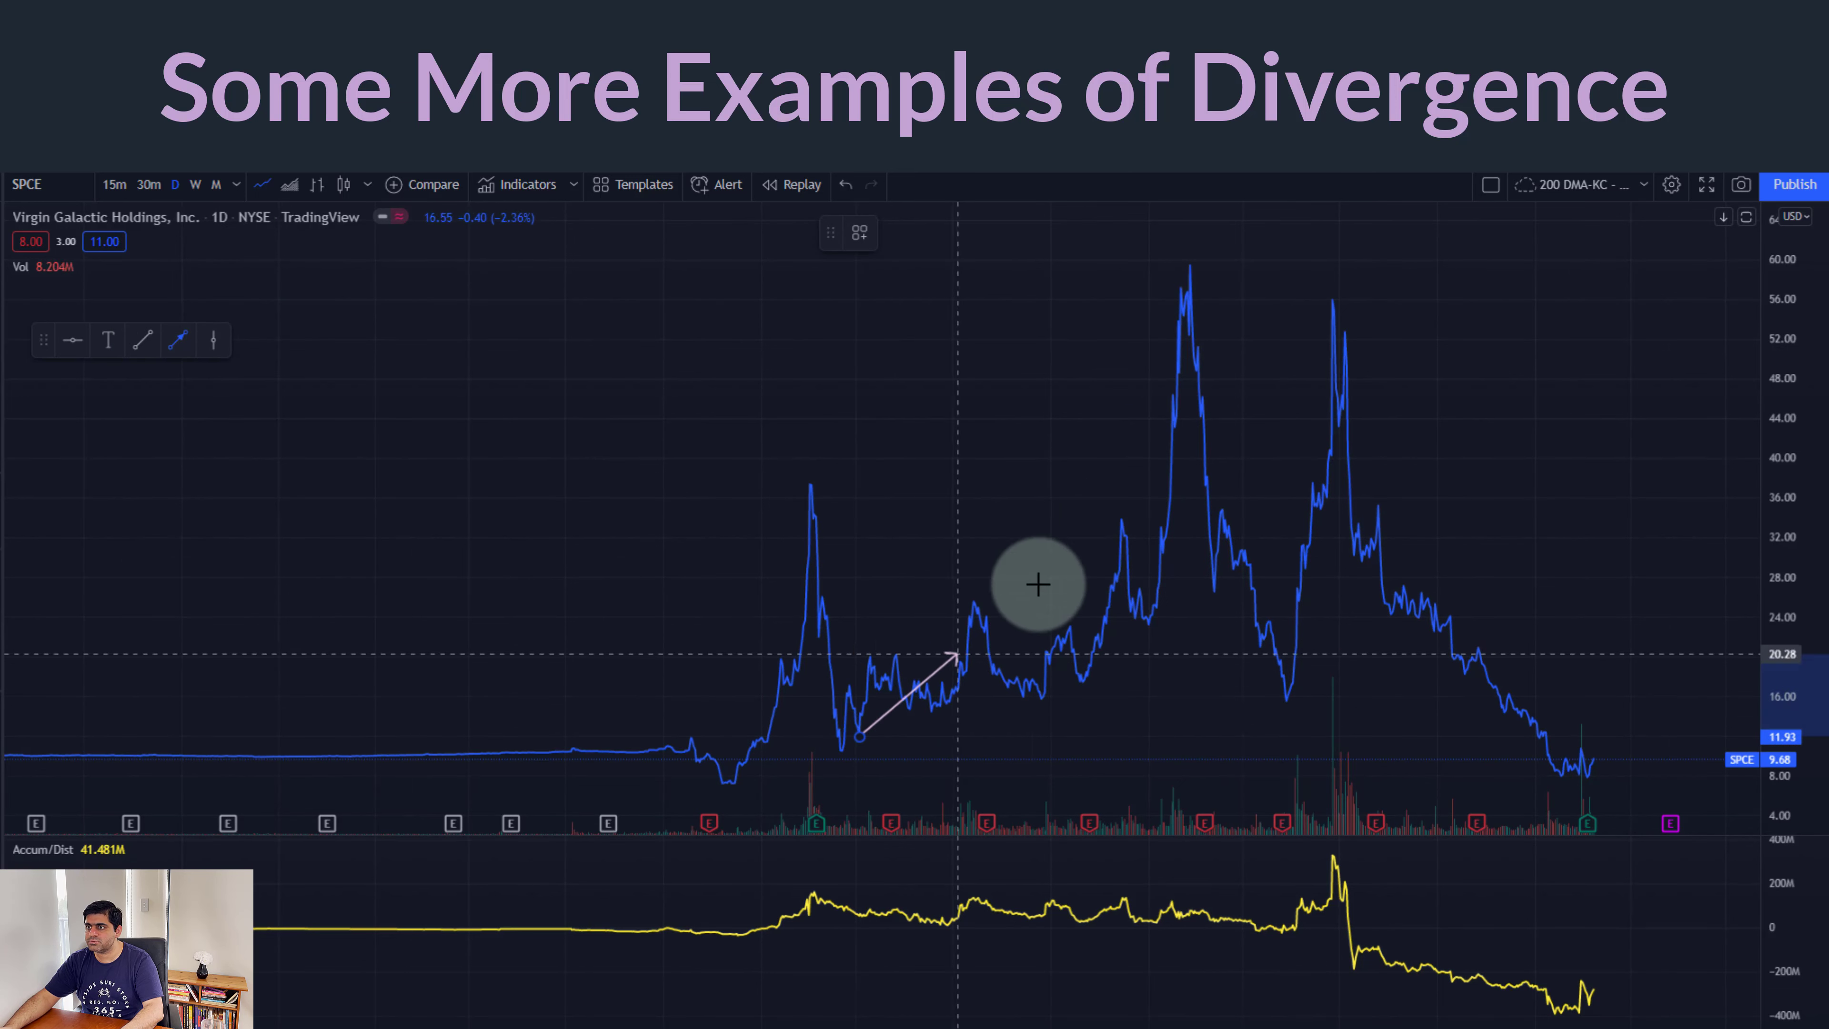
pyautogui.click(1186, 273)
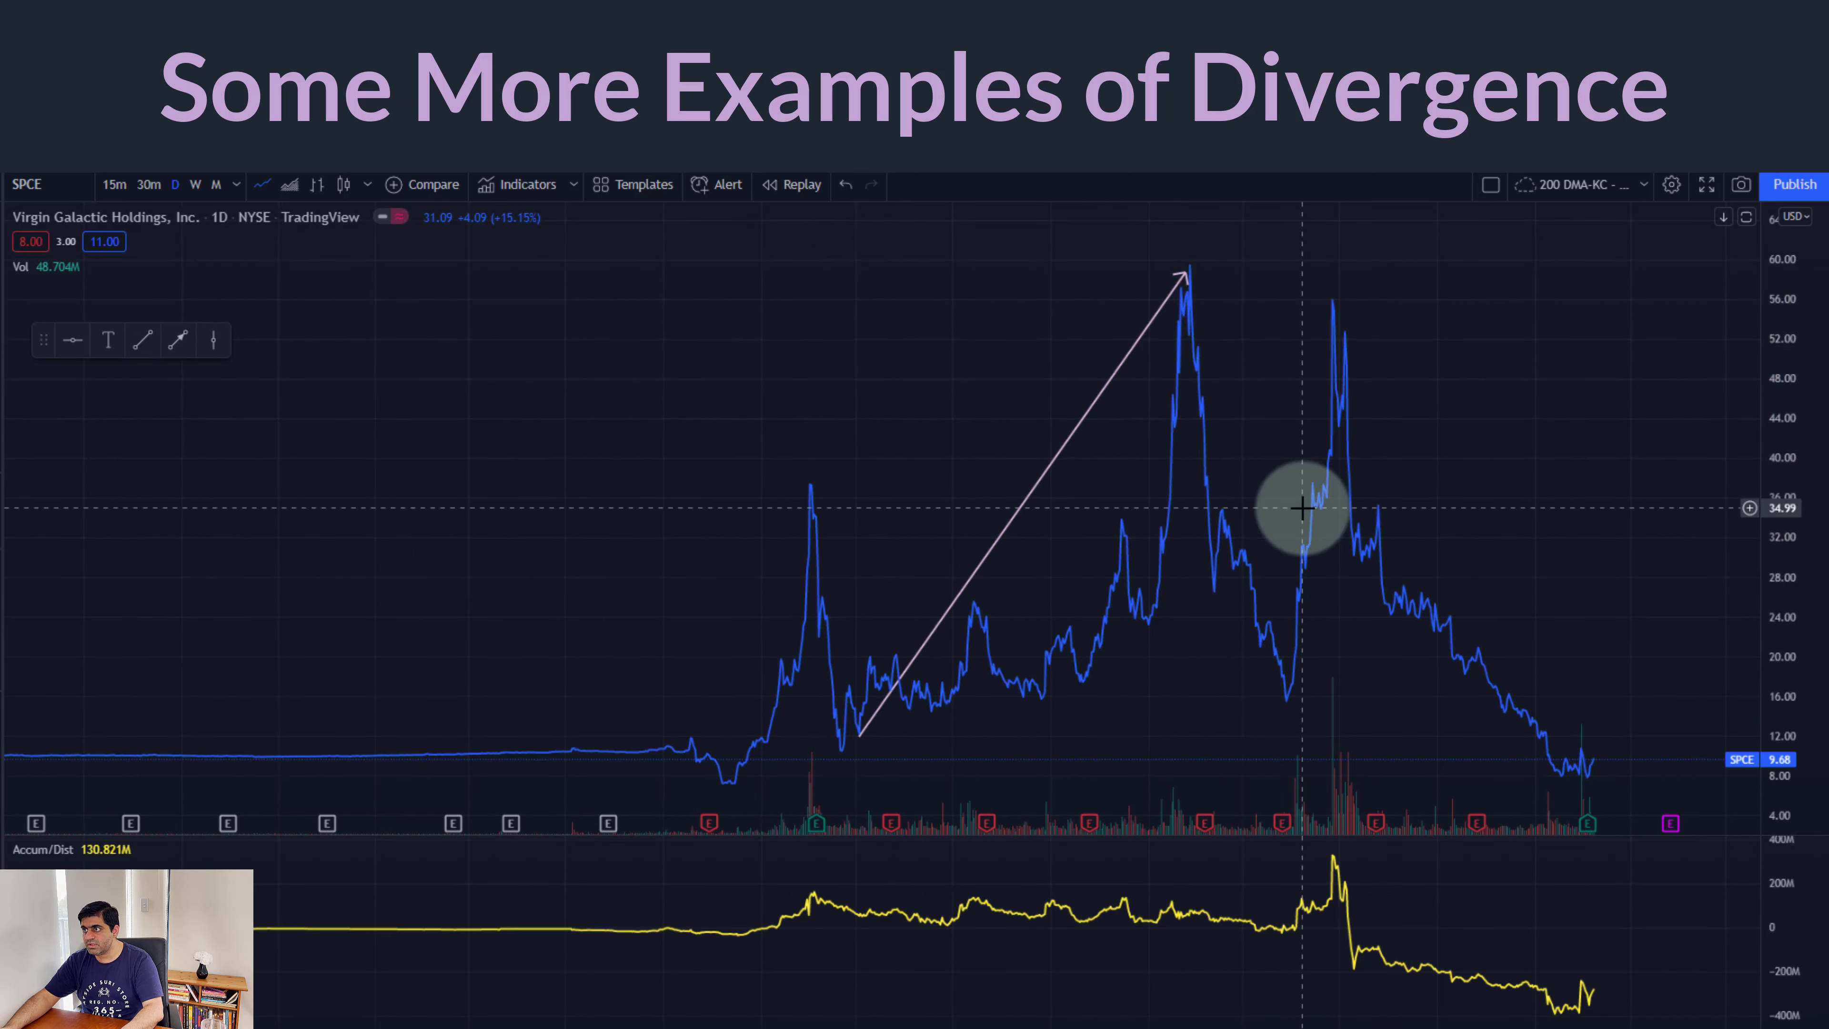
# - Draw a slightly falling arrow above the SPCE Accum/Dist line, from about 219.7M to about 135M, ending before its largest spike
pyautogui.click(178, 339)
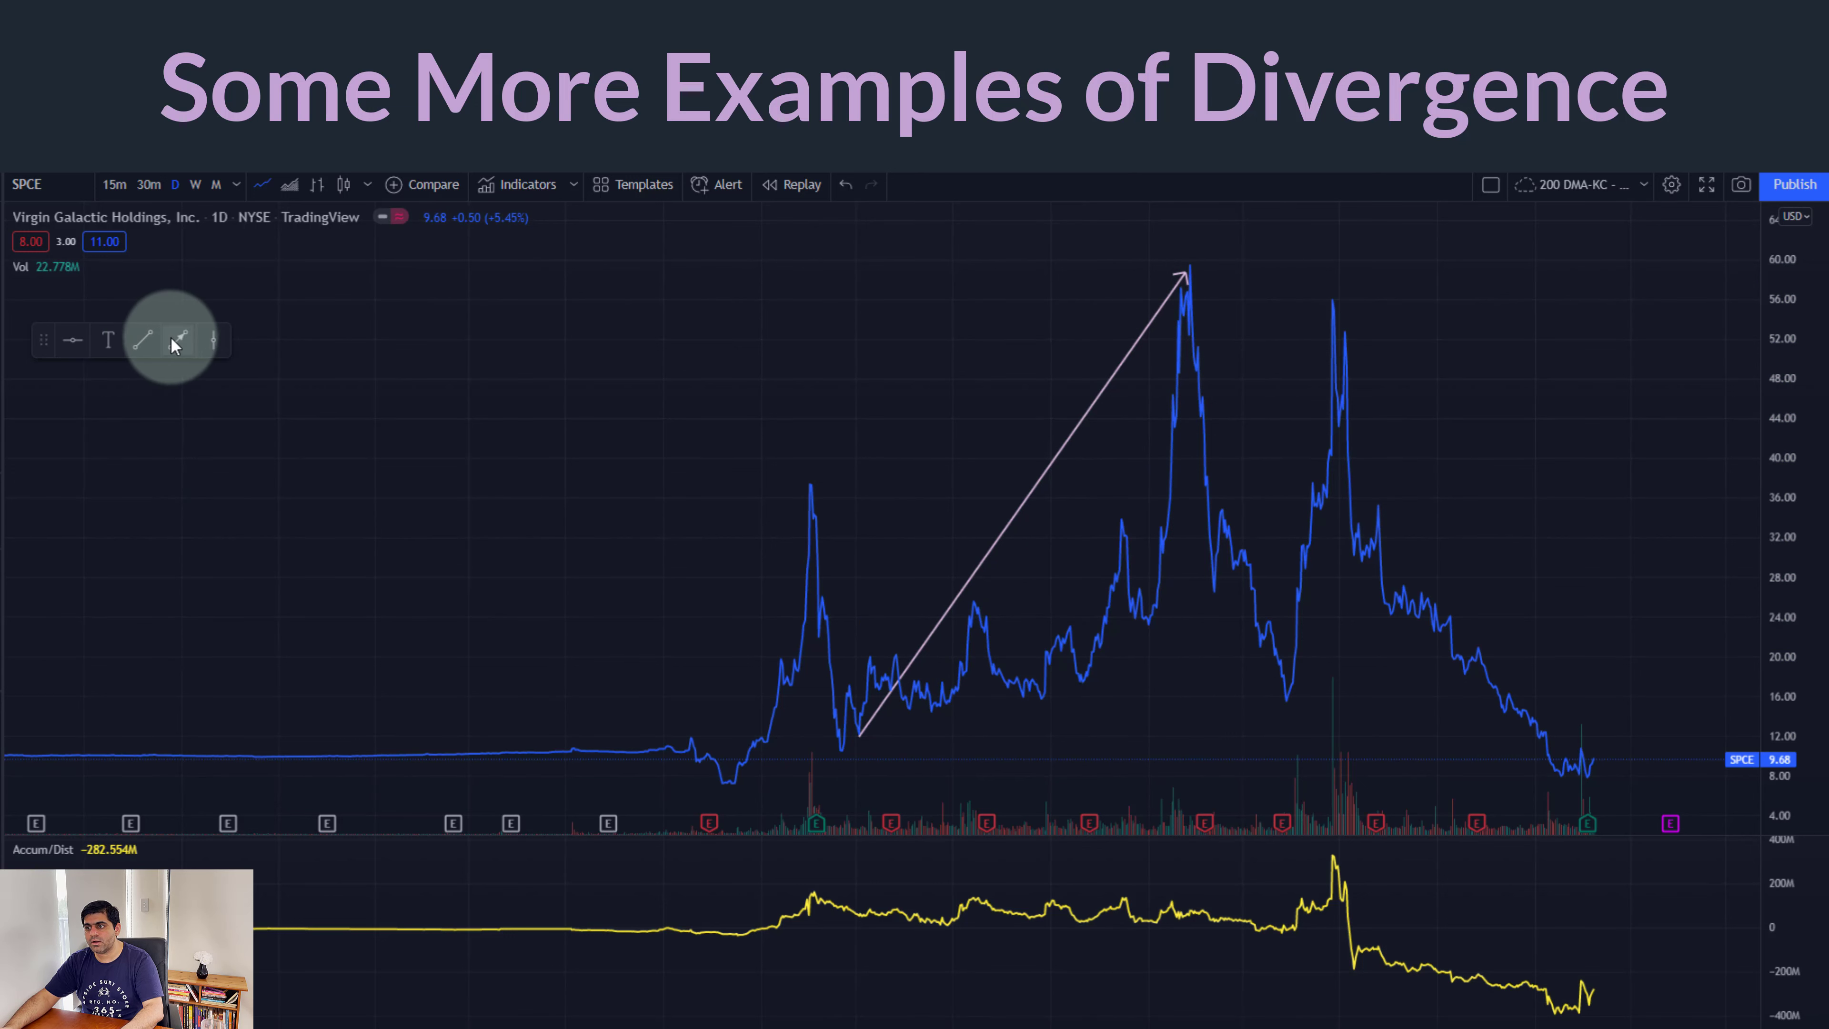
pyautogui.click(830, 879)
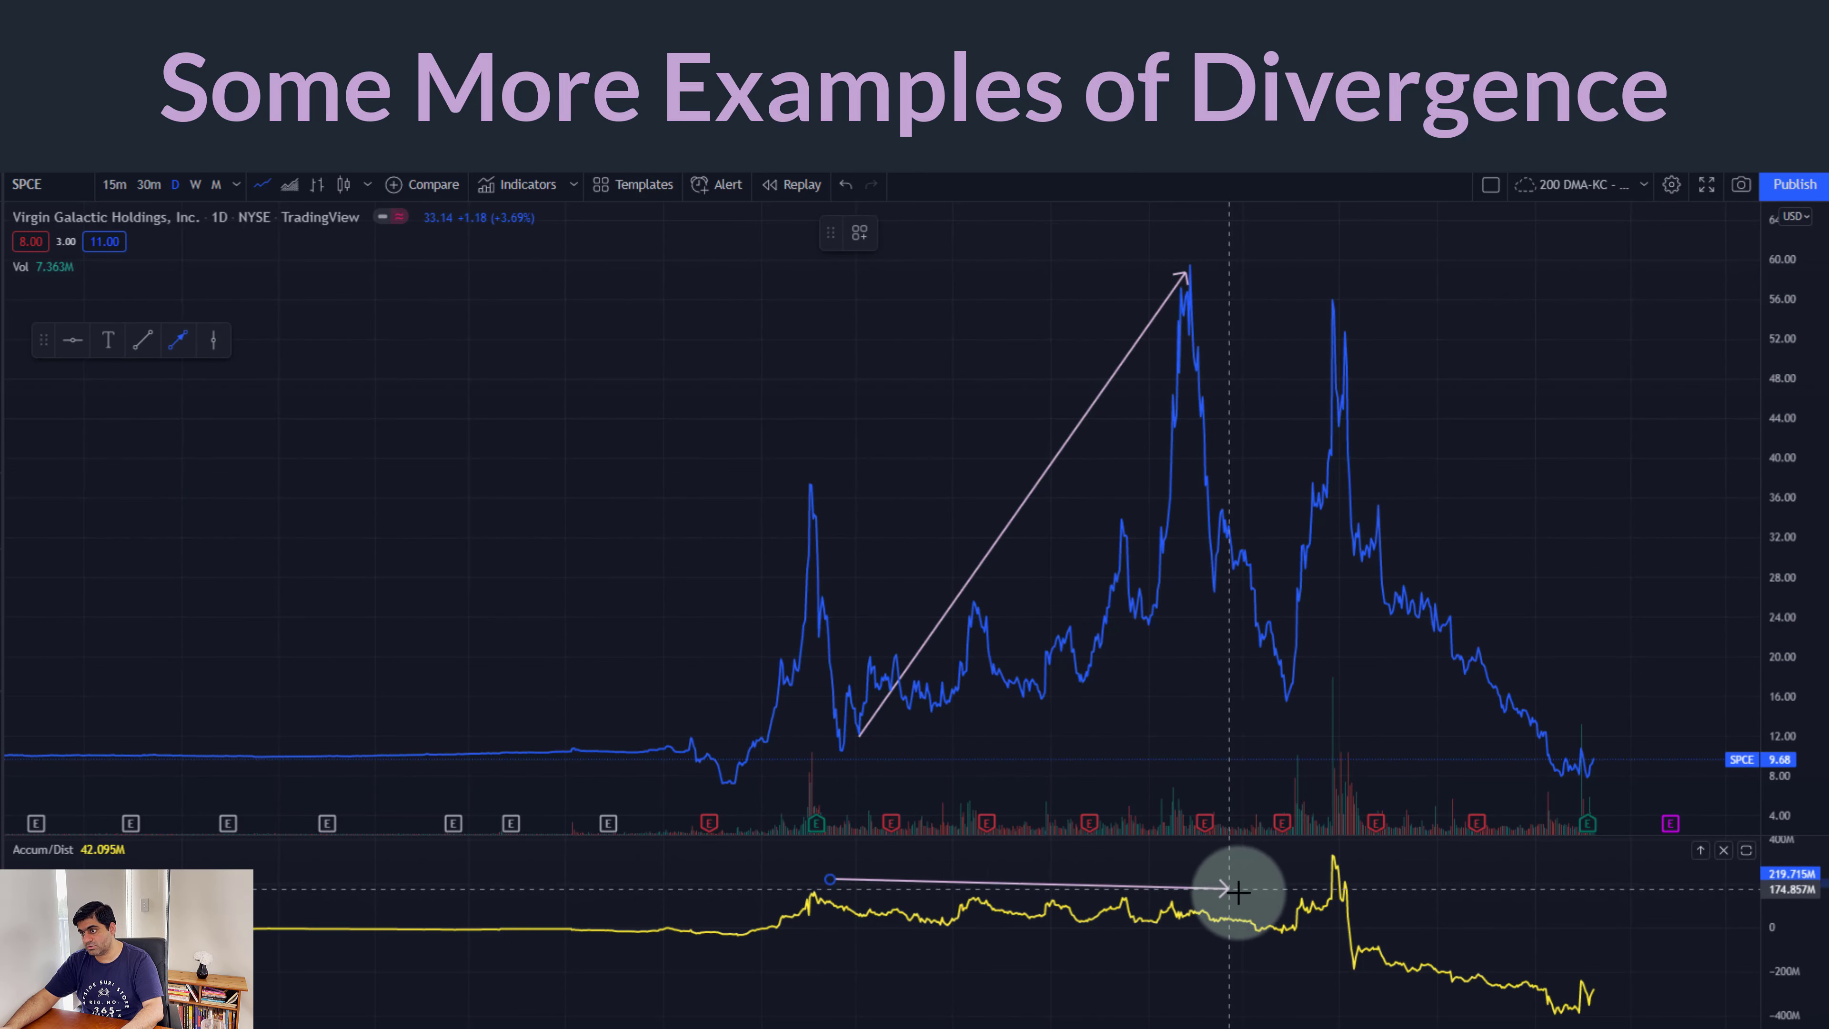
pyautogui.click(1253, 896)
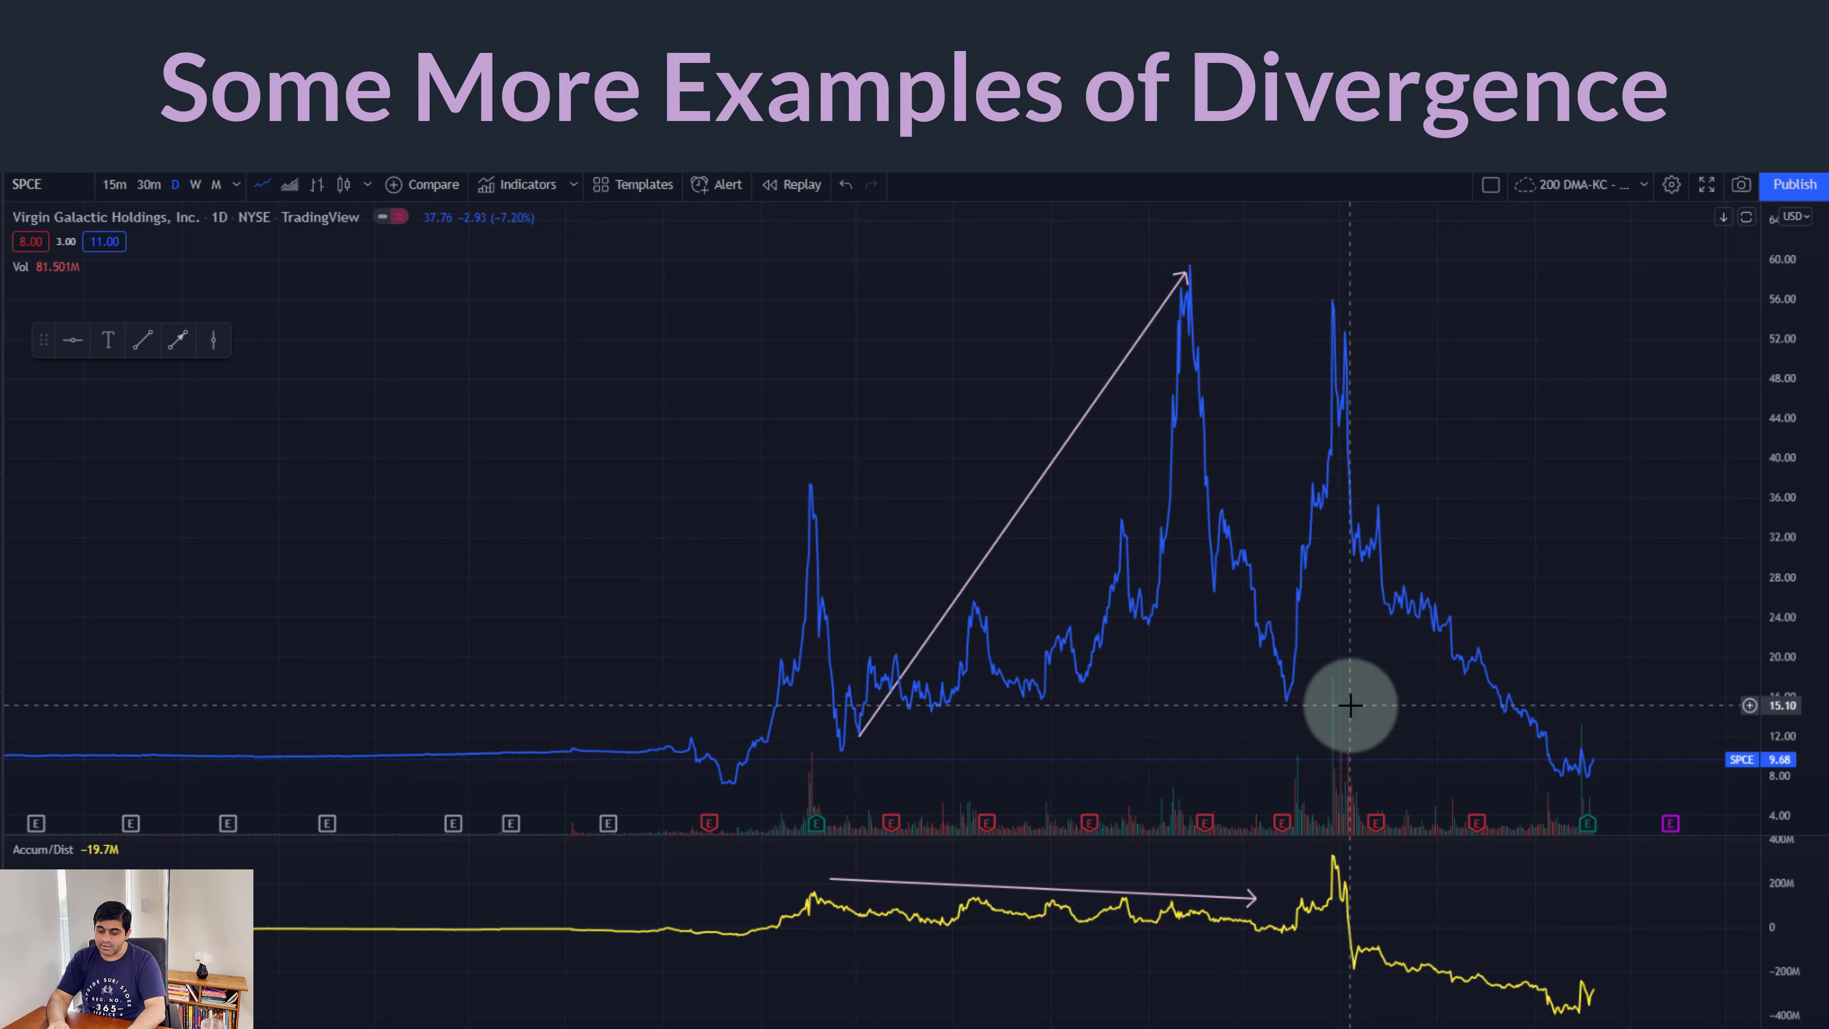
# - Load the NSE RELIANCE chart and draw a rising arrow from about 993 at the deep low to about 2660 beside the highest peak
pyautogui.write('RELIANCE')
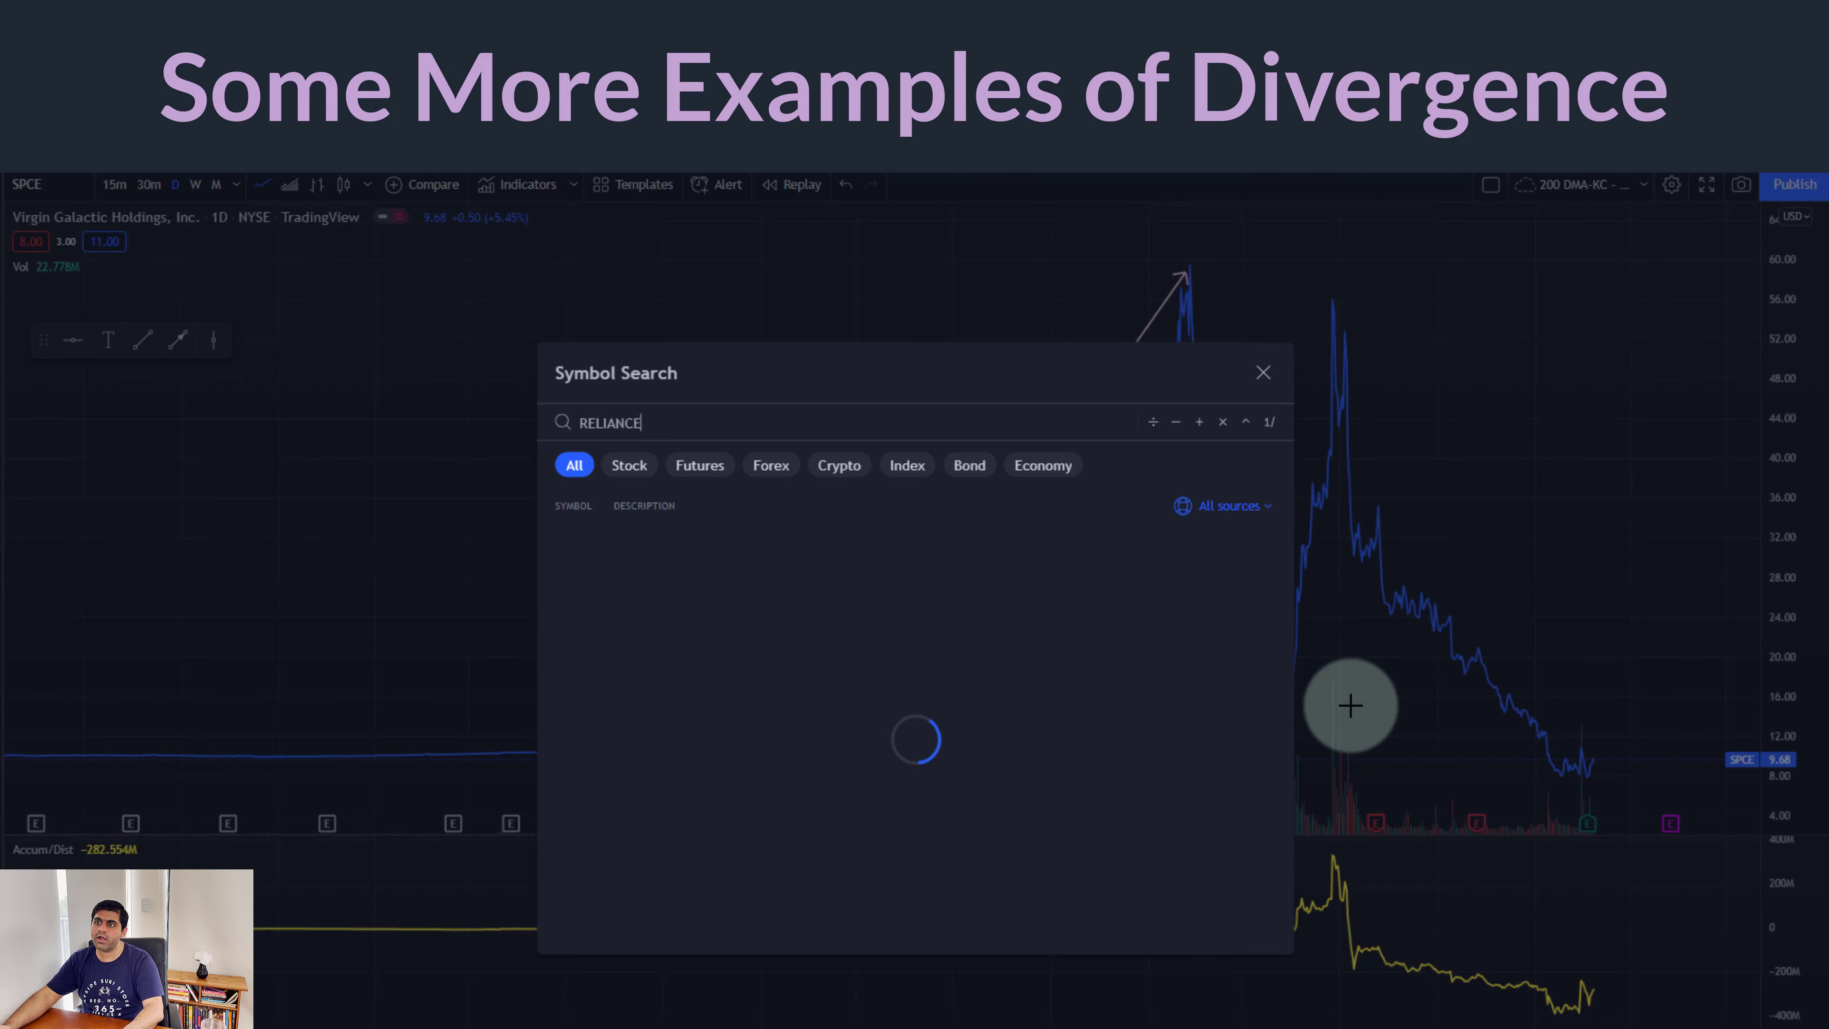
pyautogui.press('Escape')
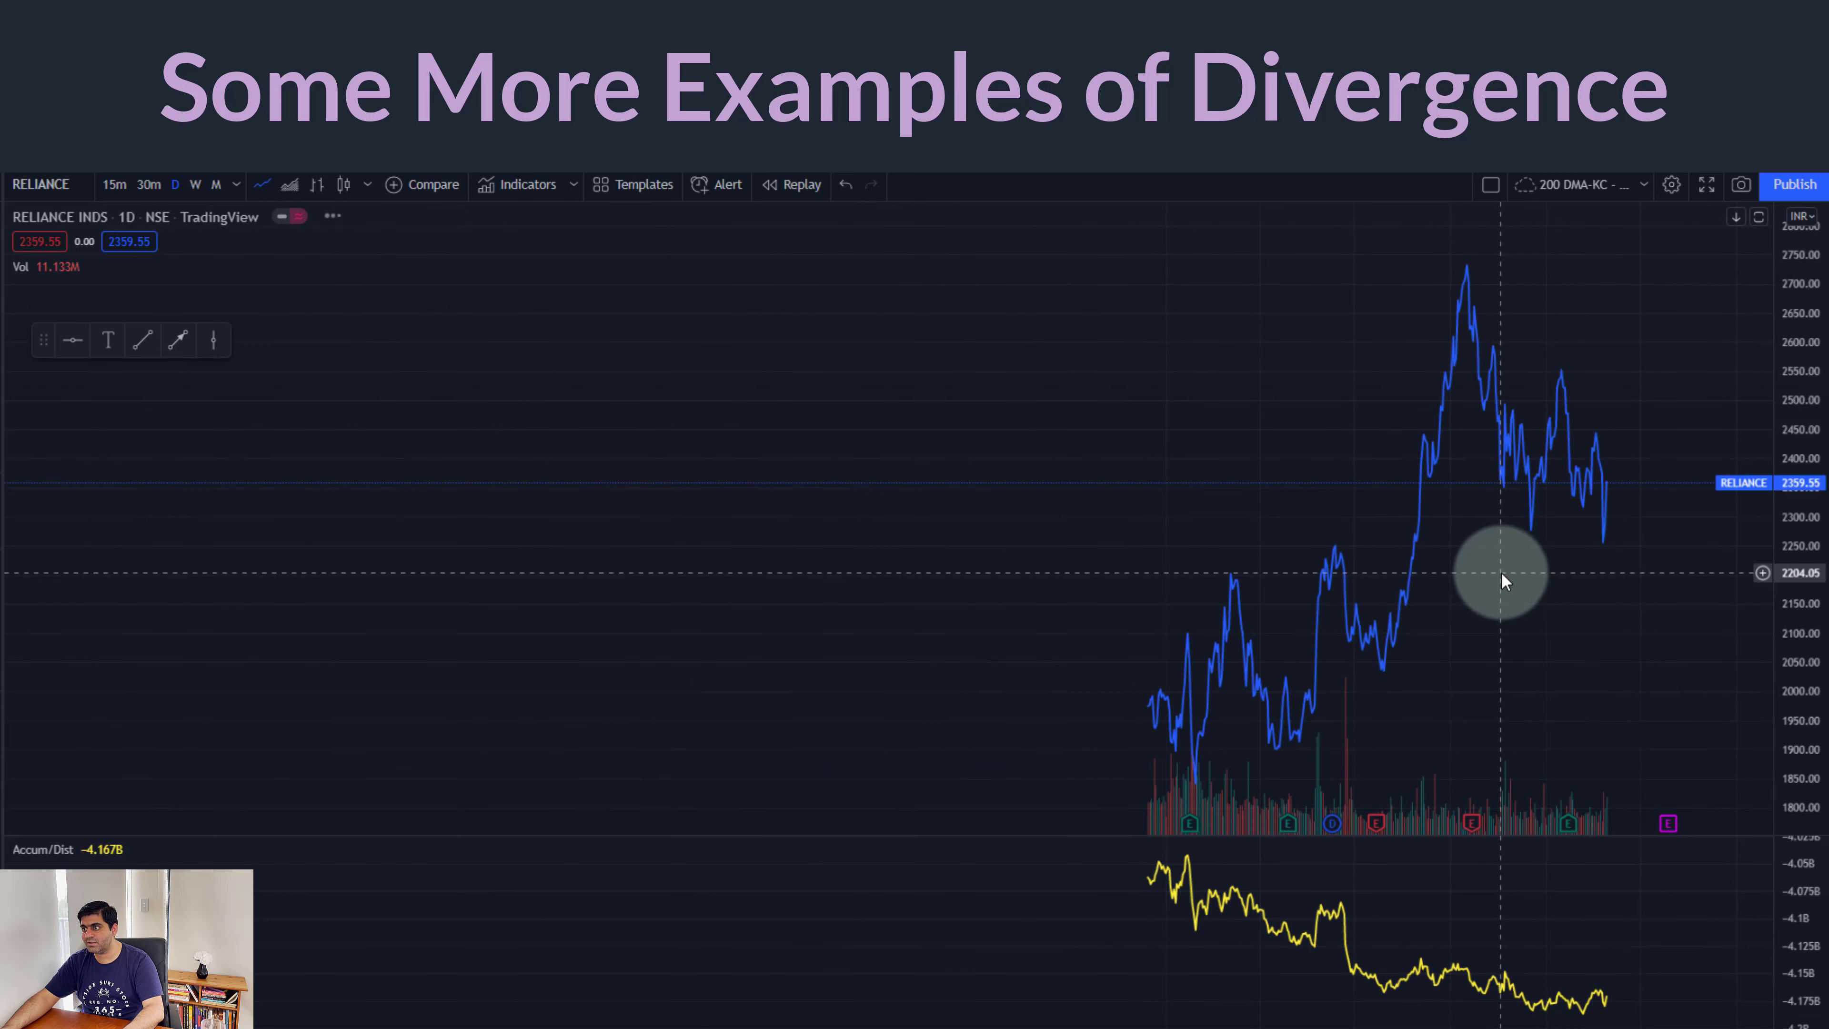
pyautogui.hotkey('alt', 't')
pyautogui.click(880, 749)
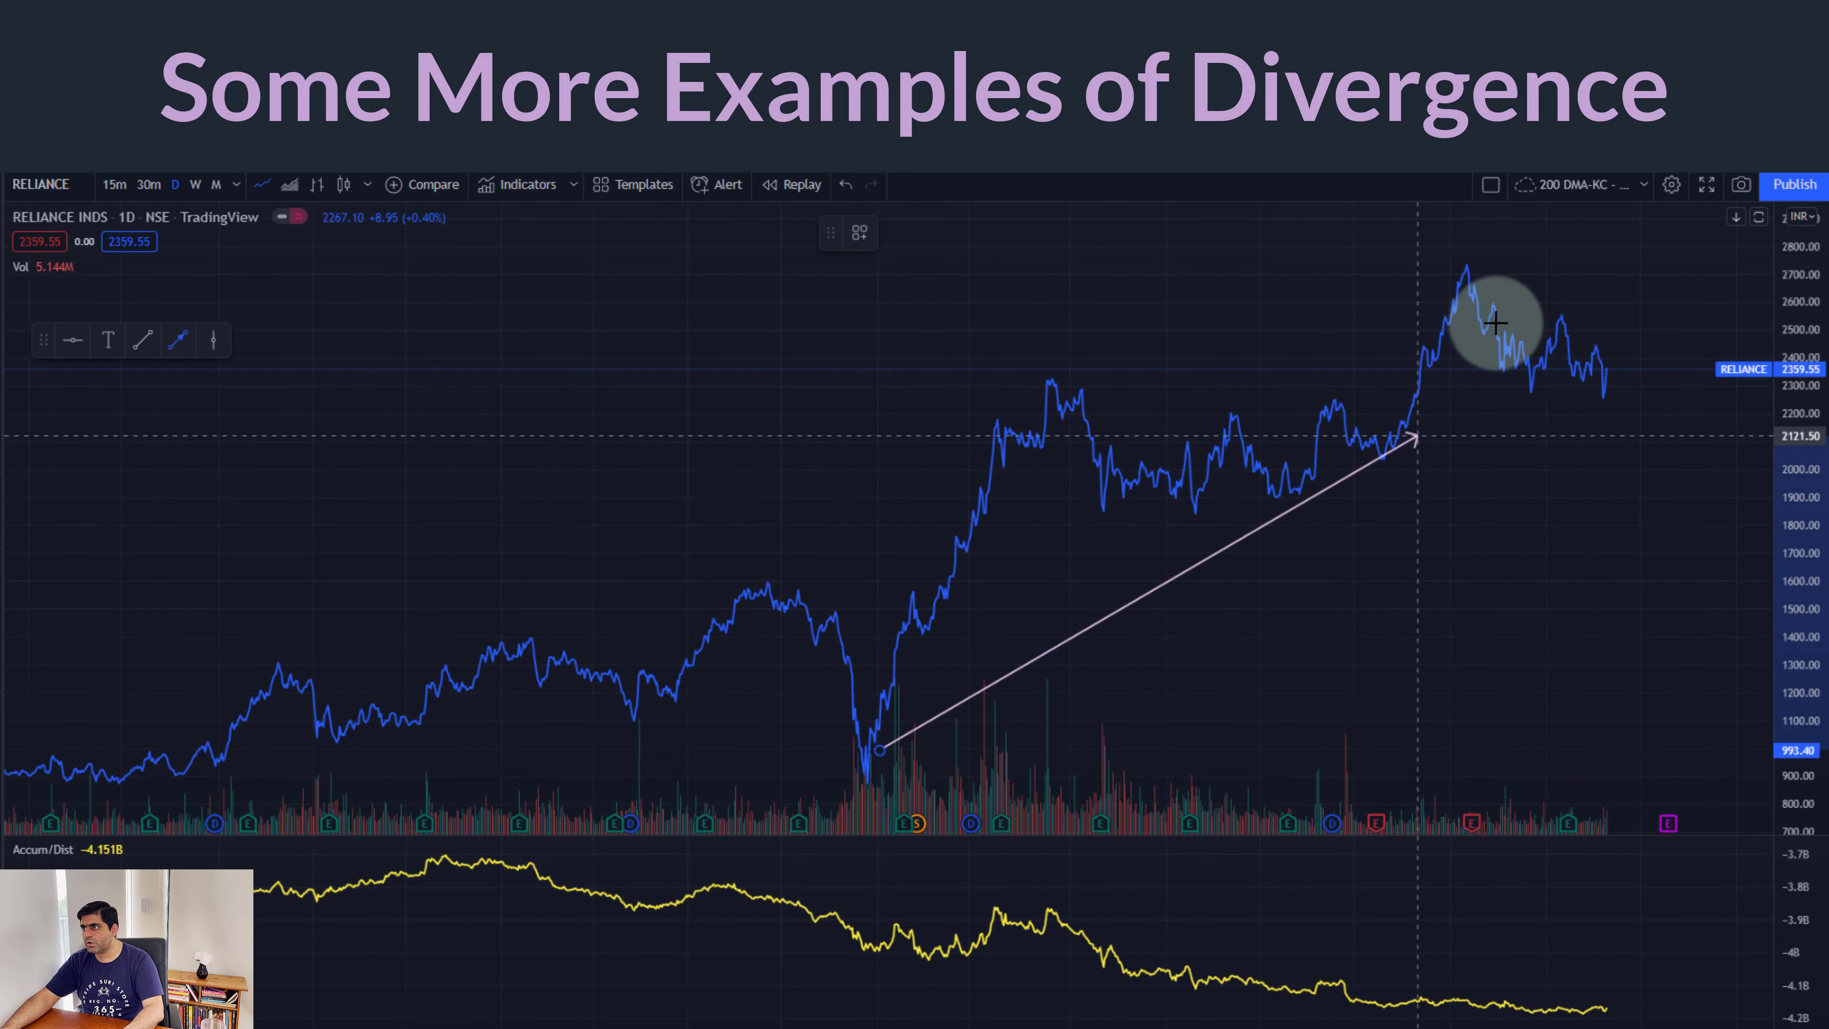
pyautogui.click(1496, 286)
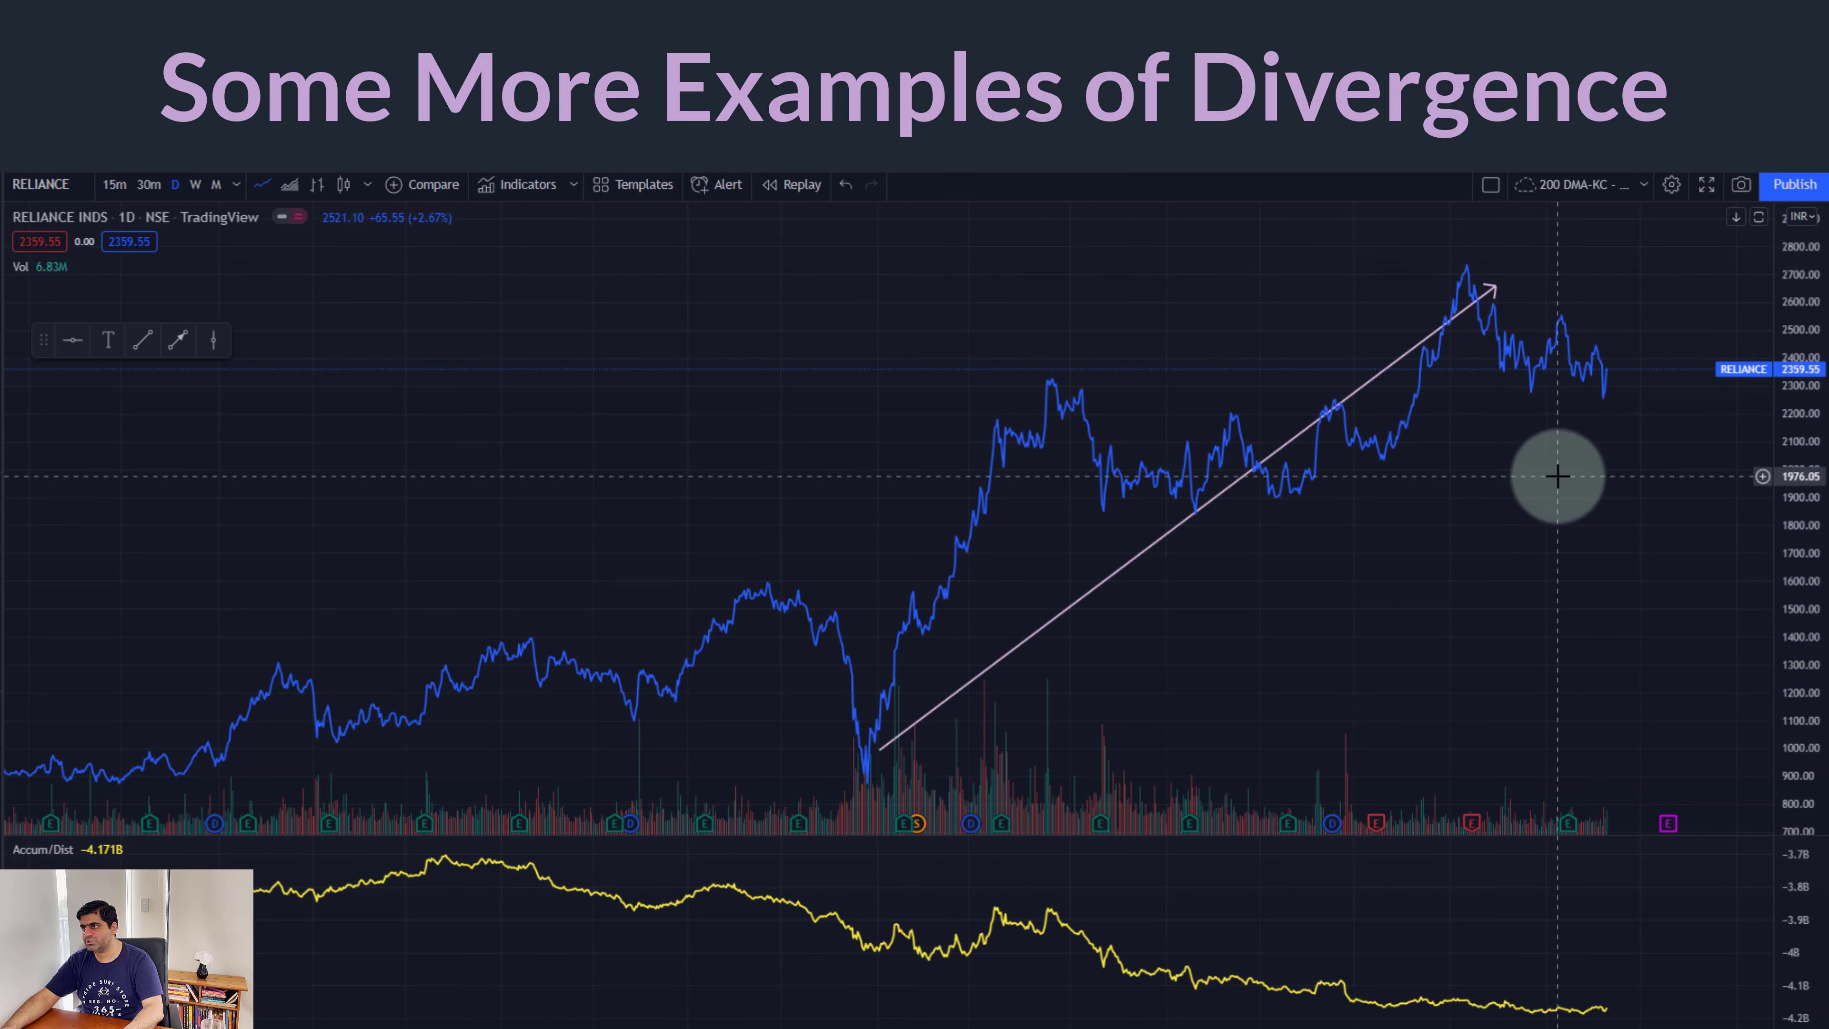
# - Draw a falling arrow above the RELIANCE Accum/Dist line, from about -3.803B to about -4.1B at its latest reading
pyautogui.click(884, 888)
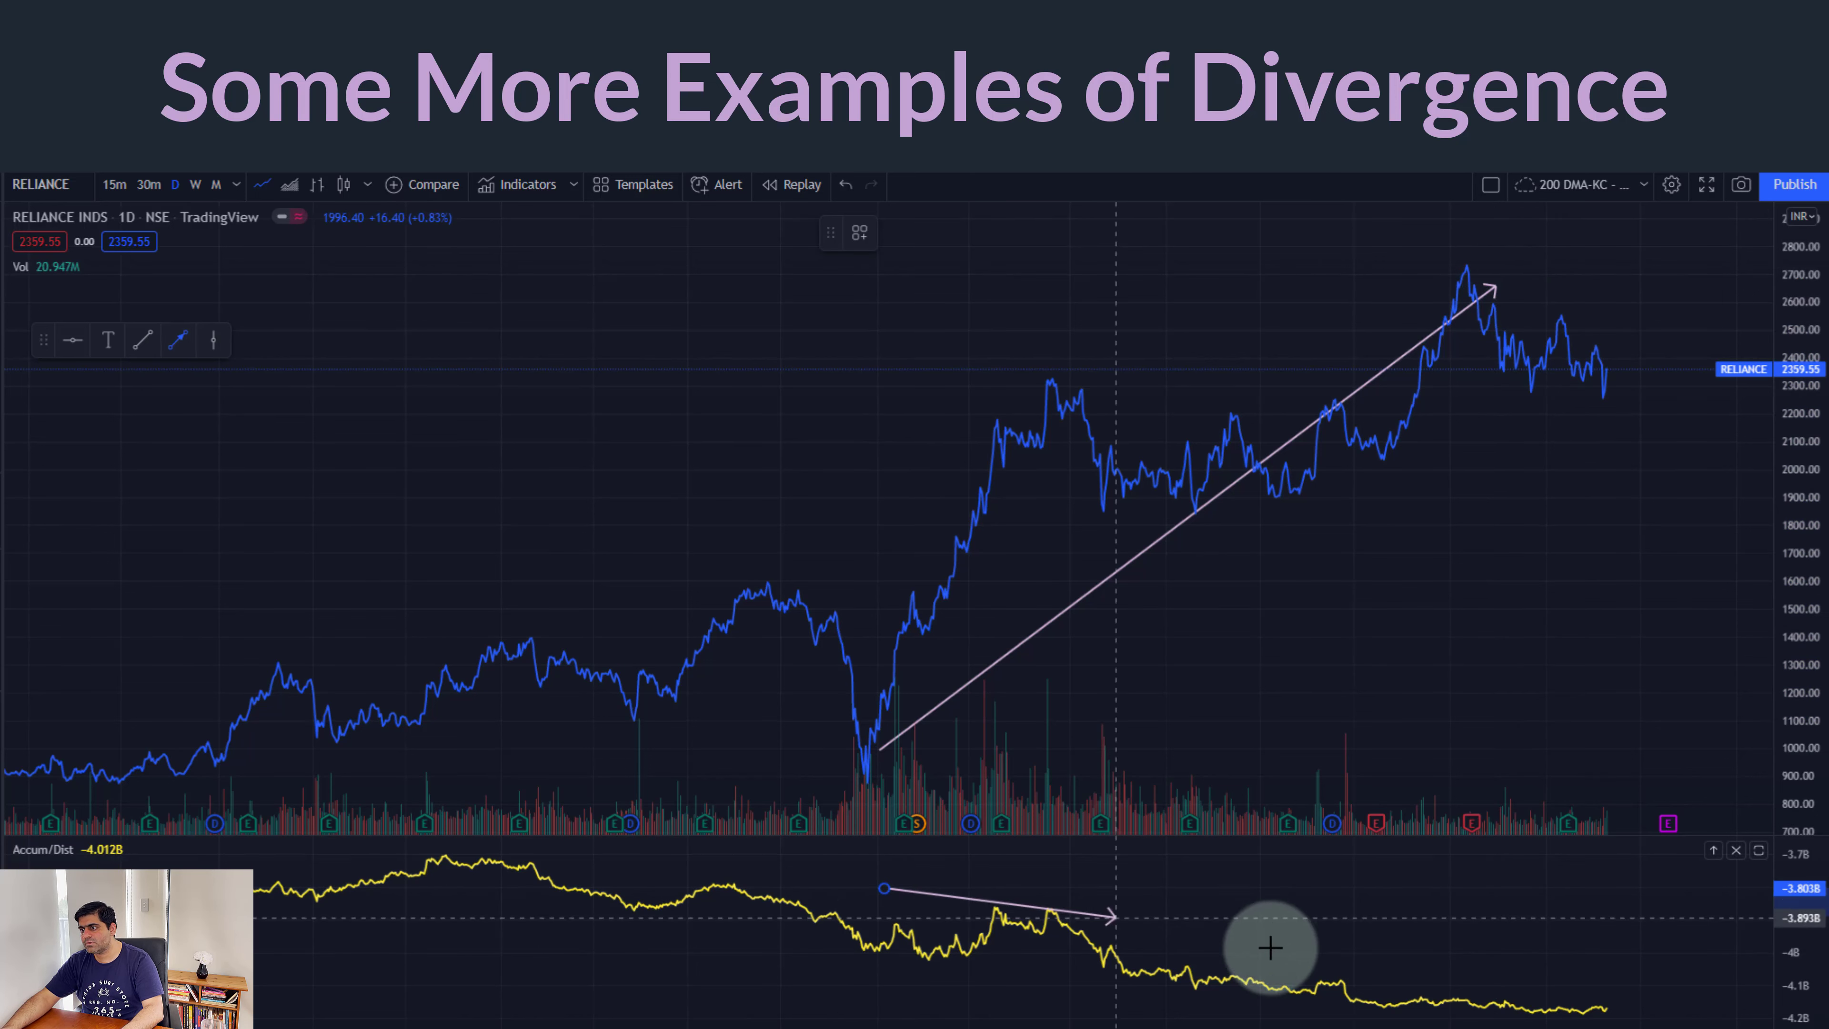
pyautogui.click(1608, 987)
pyautogui.click(1667, 946)
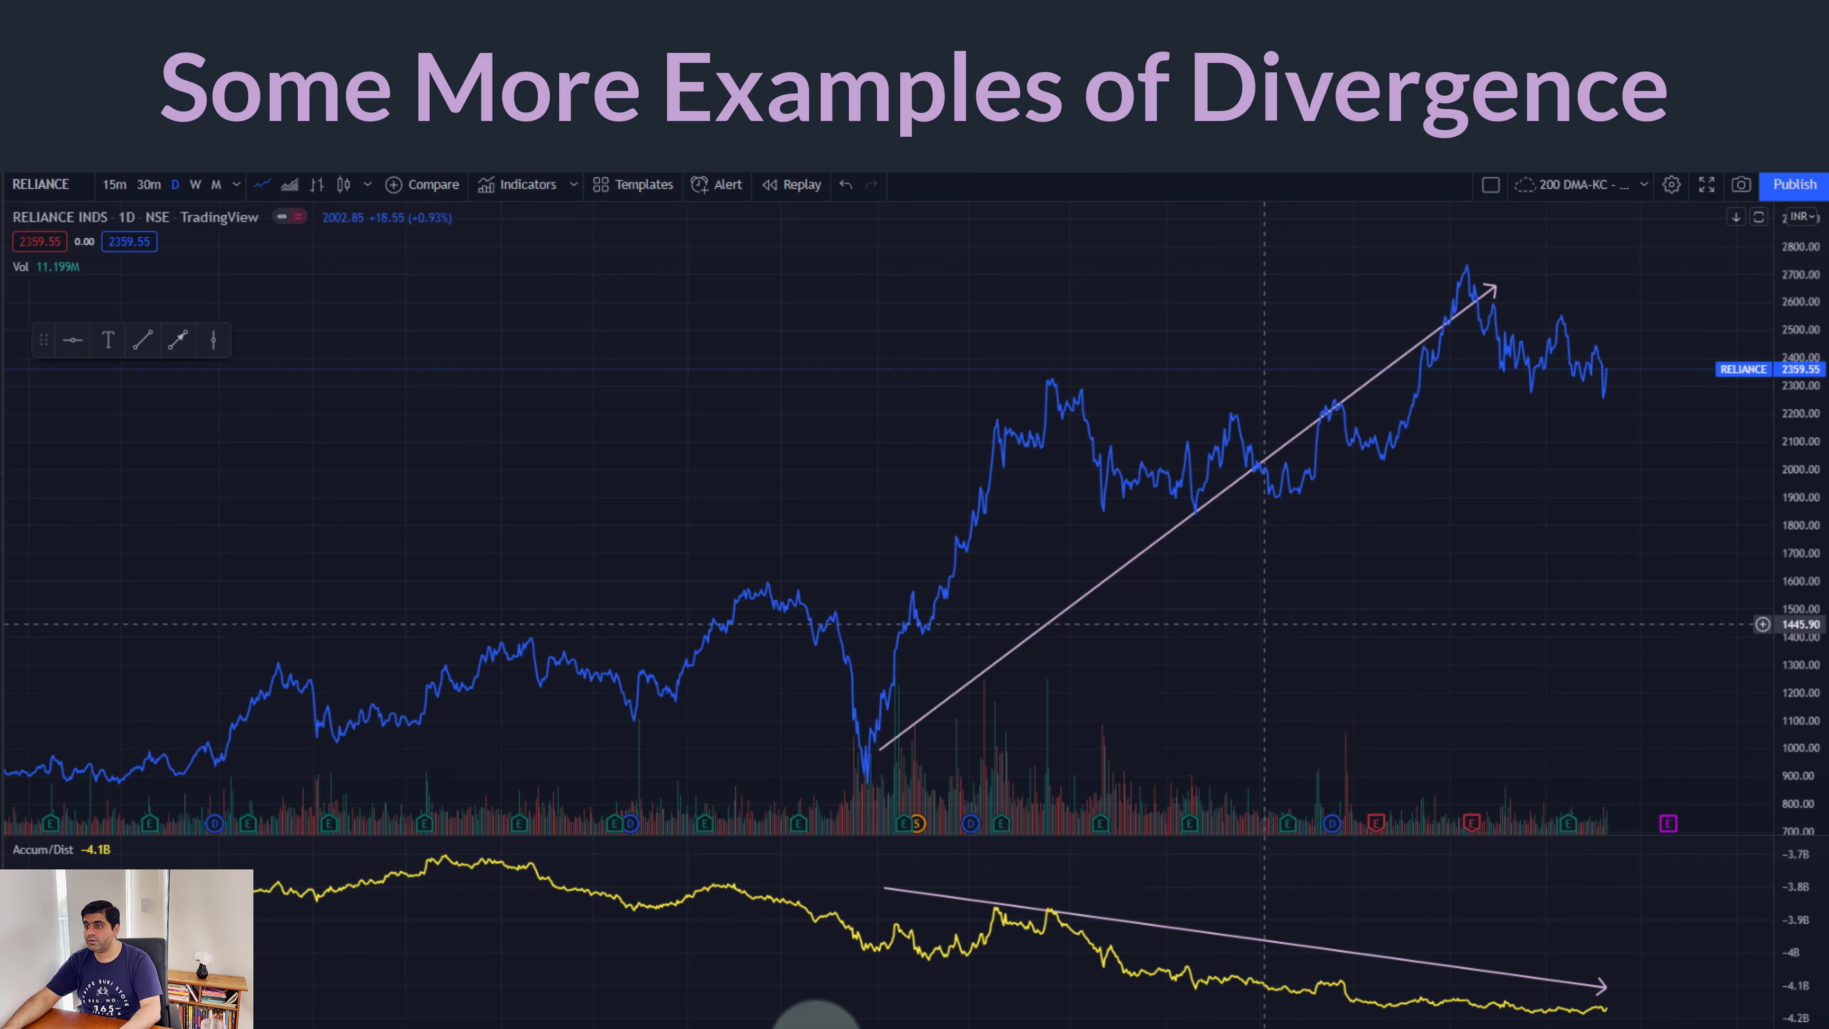
pyautogui.click(840, 1012)
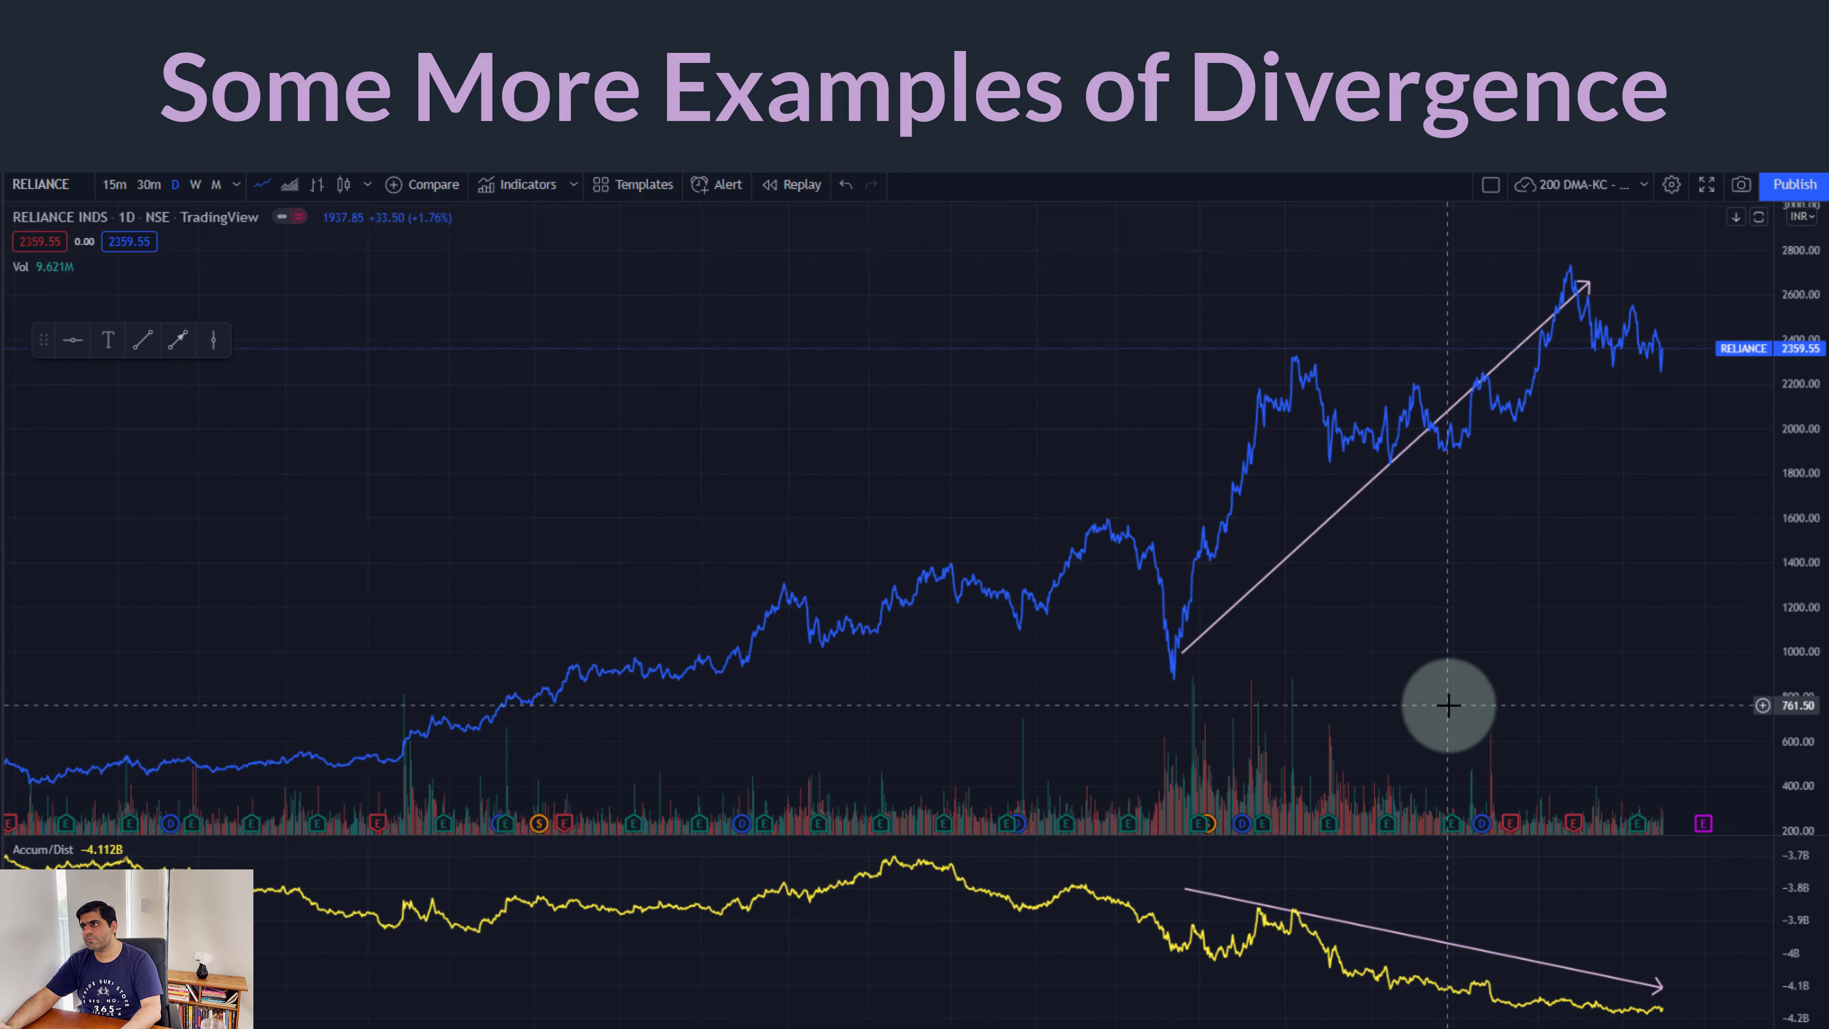
# - Switch the RELIANCE chart to the monthly interval, clear both arrows and fit the full price history in view
pyautogui.click(215, 184)
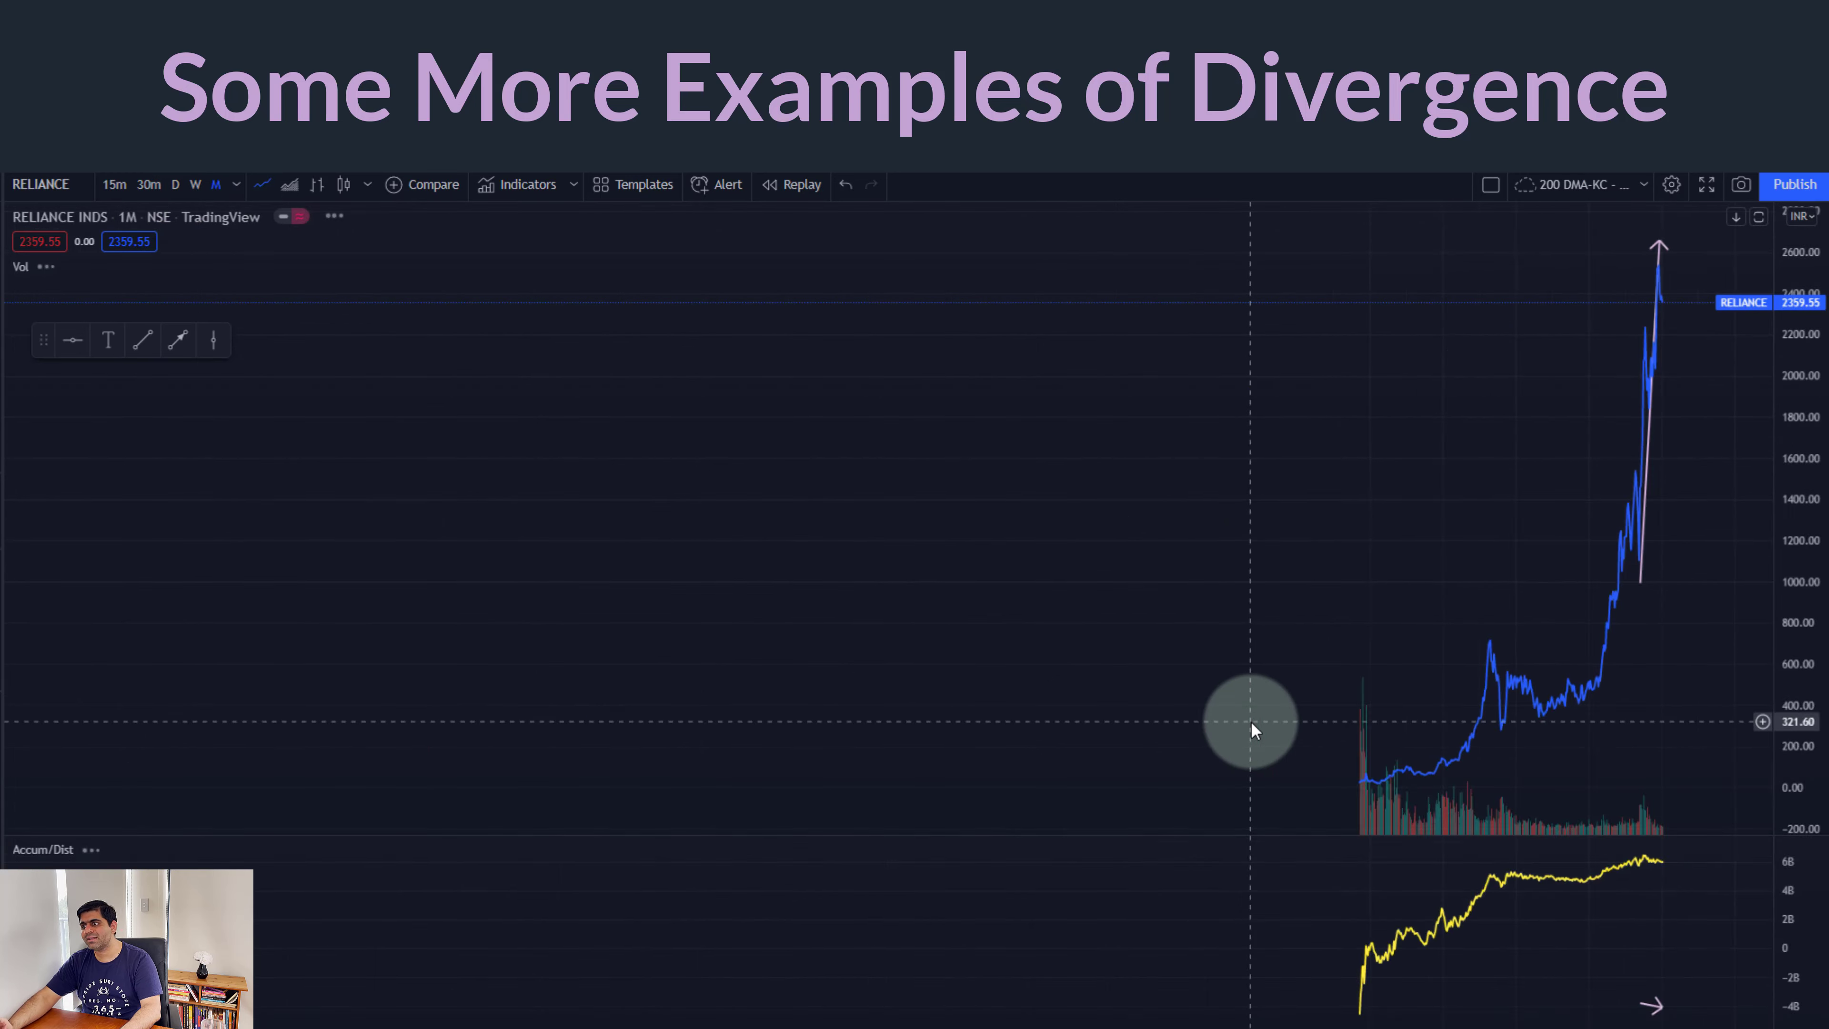
pyautogui.rightClick(1057, 438)
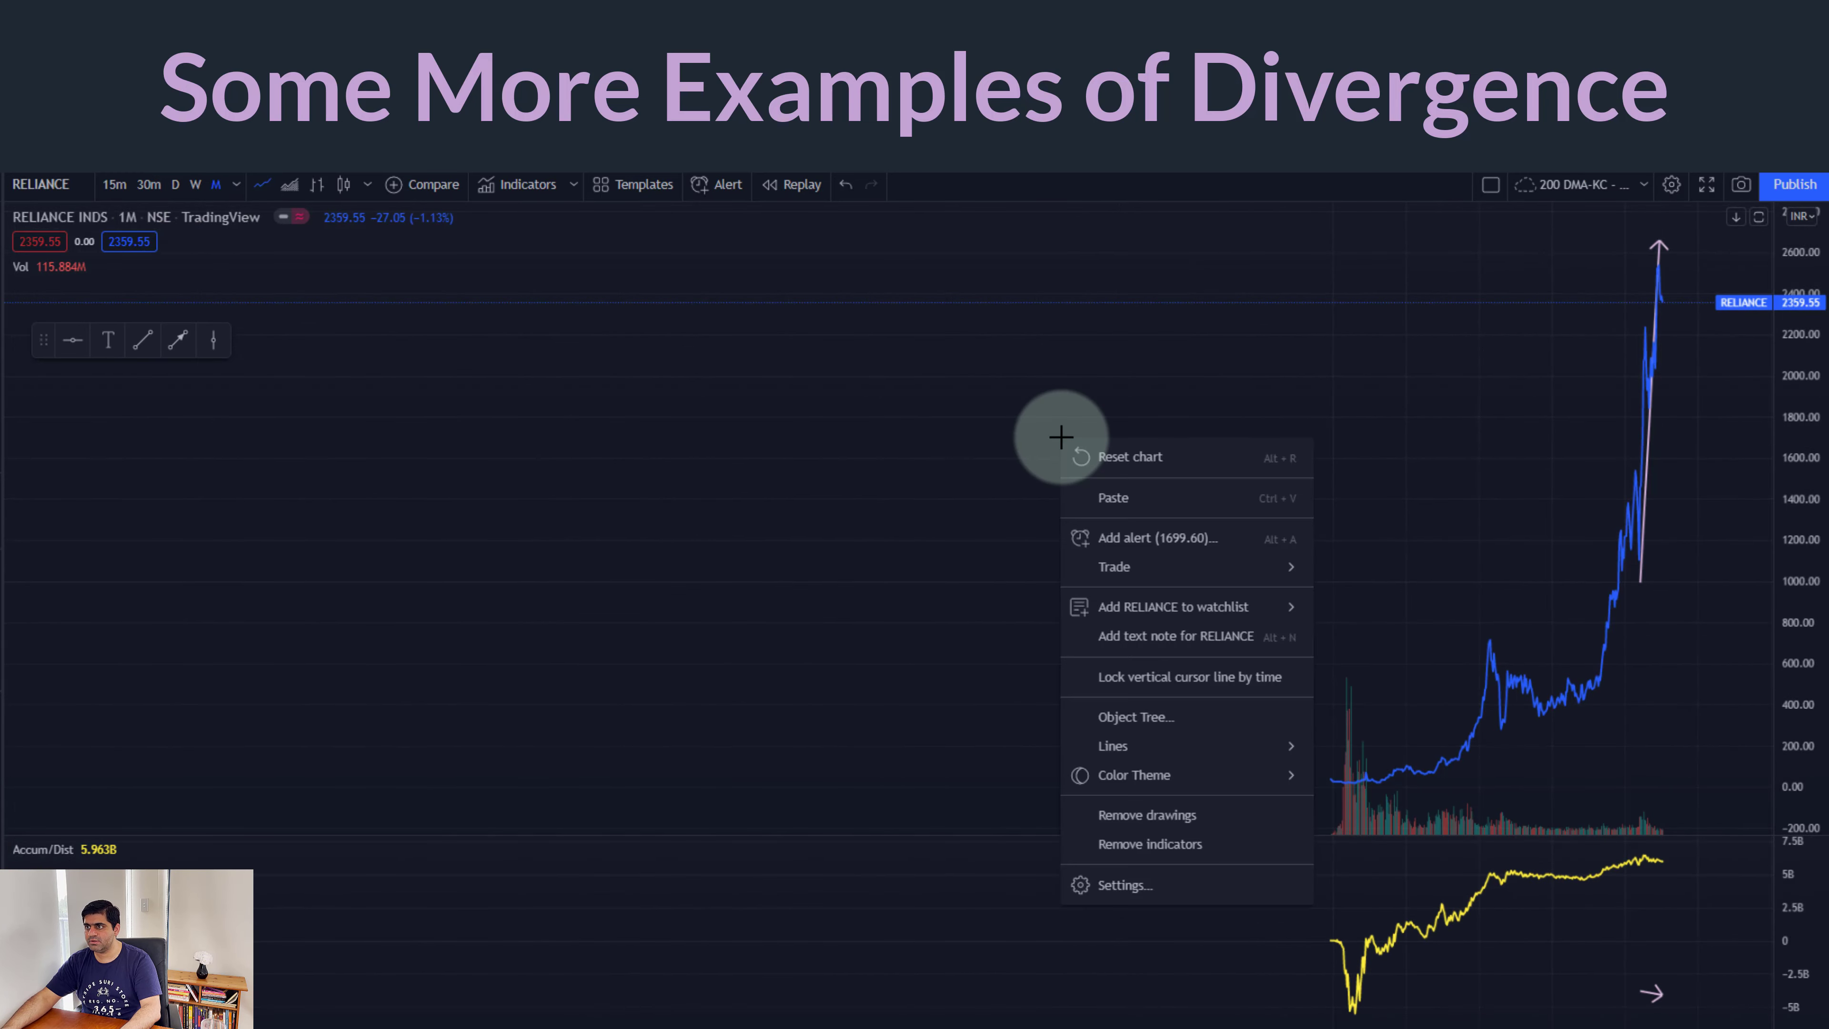
pyautogui.click(1101, 458)
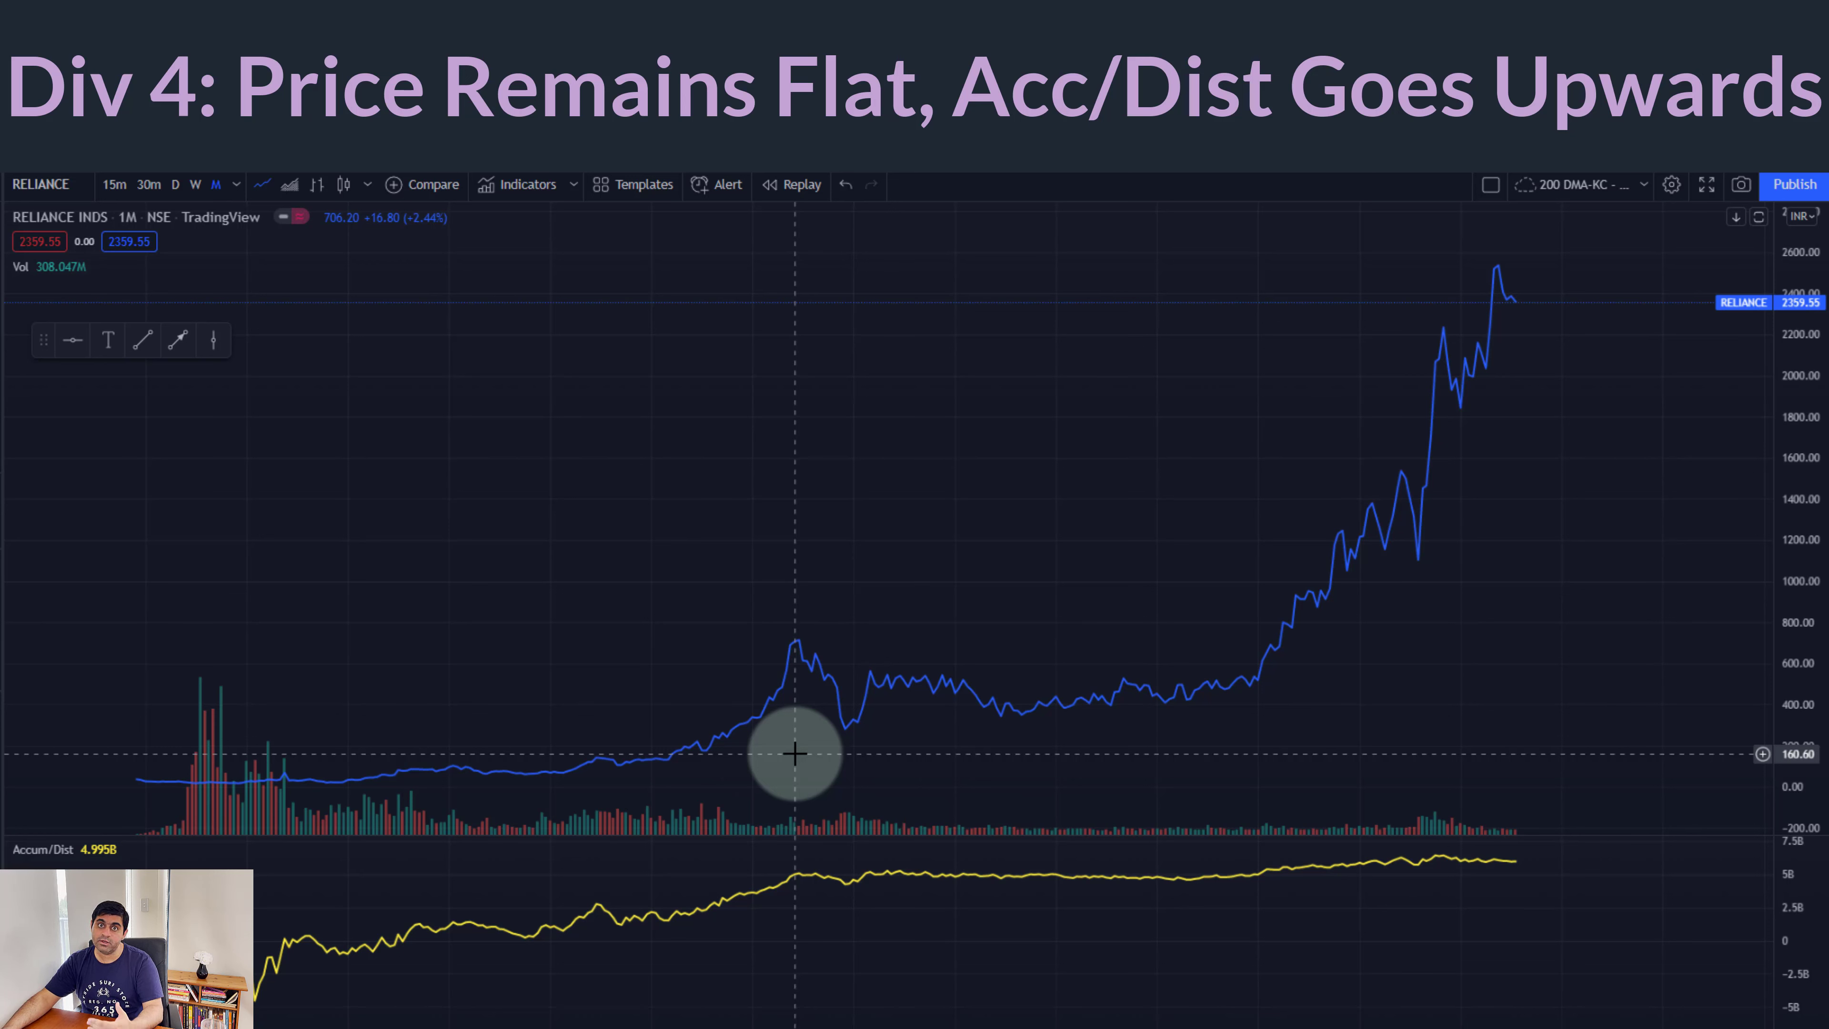
# - Mark the early flat price stretch with a vertical line and a nearly flat arrow from about 108 just before it to about 130
pyautogui.hotkey('ctrl', 'v')
pyautogui.click(459, 773)
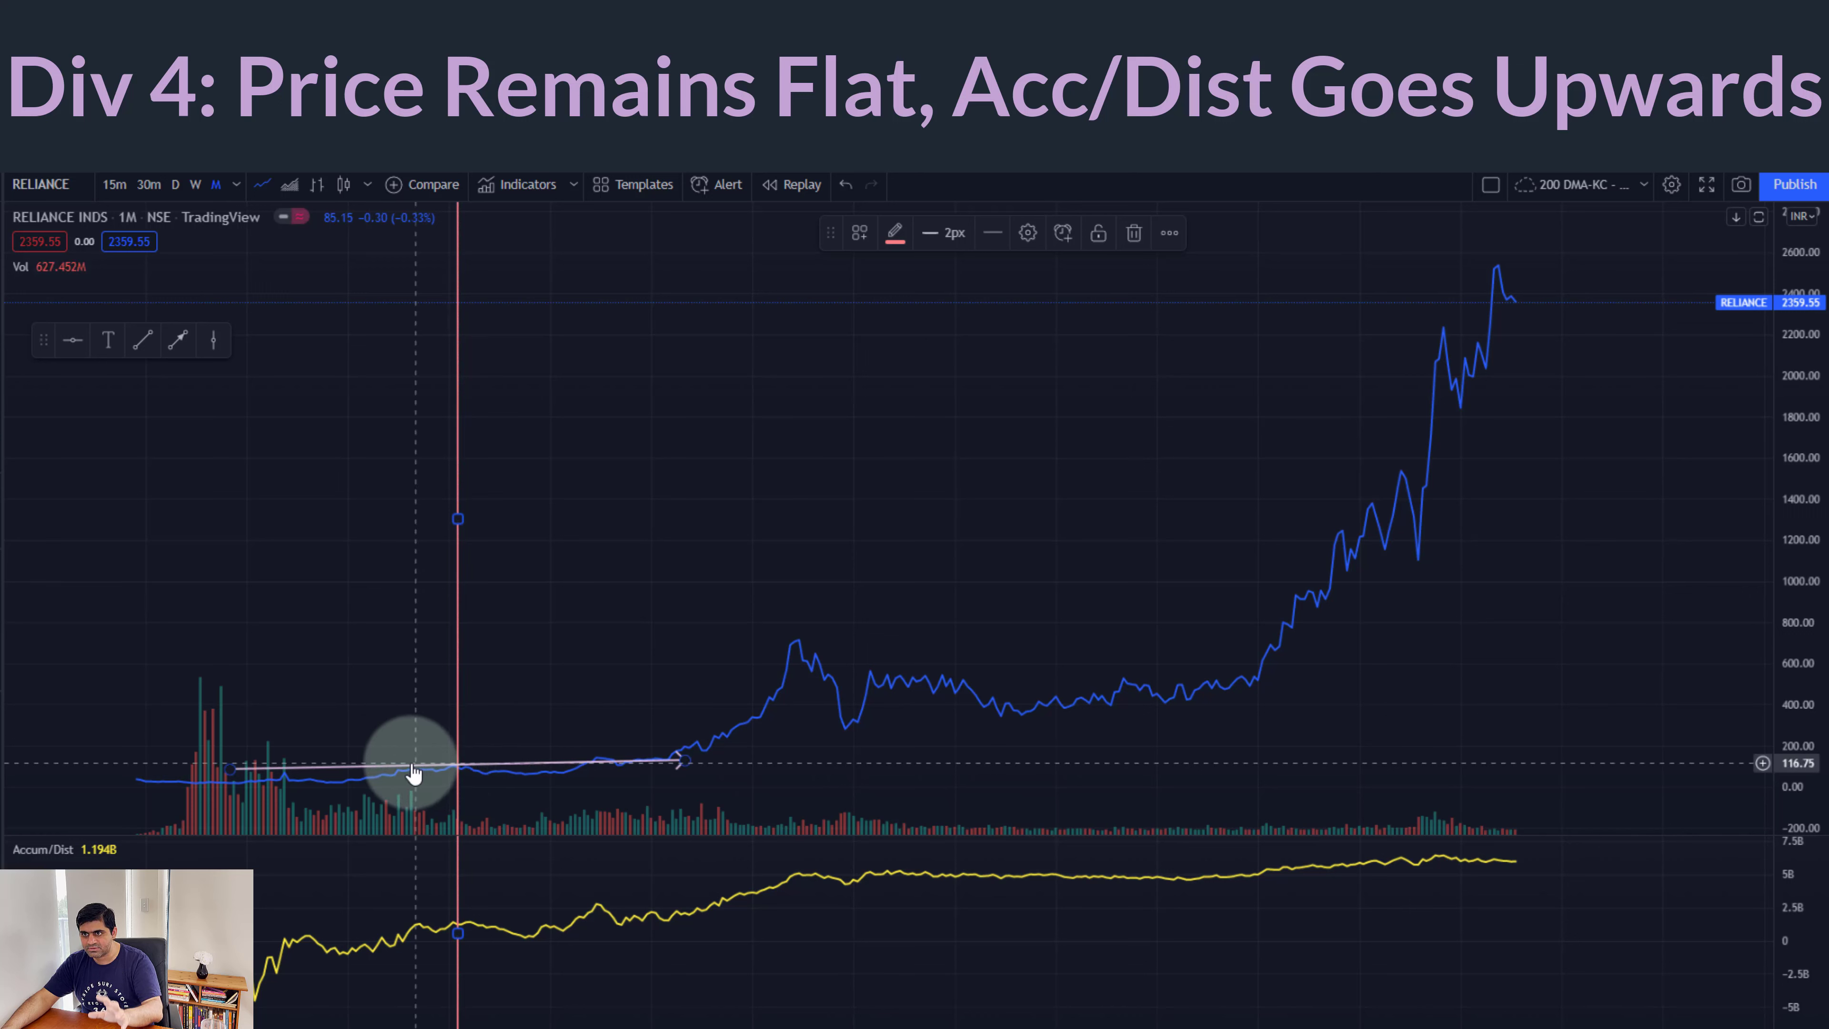
pyautogui.moveTo(245, 768)
pyautogui.mouseDown()
pyautogui.moveTo(421, 777)
pyautogui.moveTo(408, 768)
pyautogui.mouseUp()
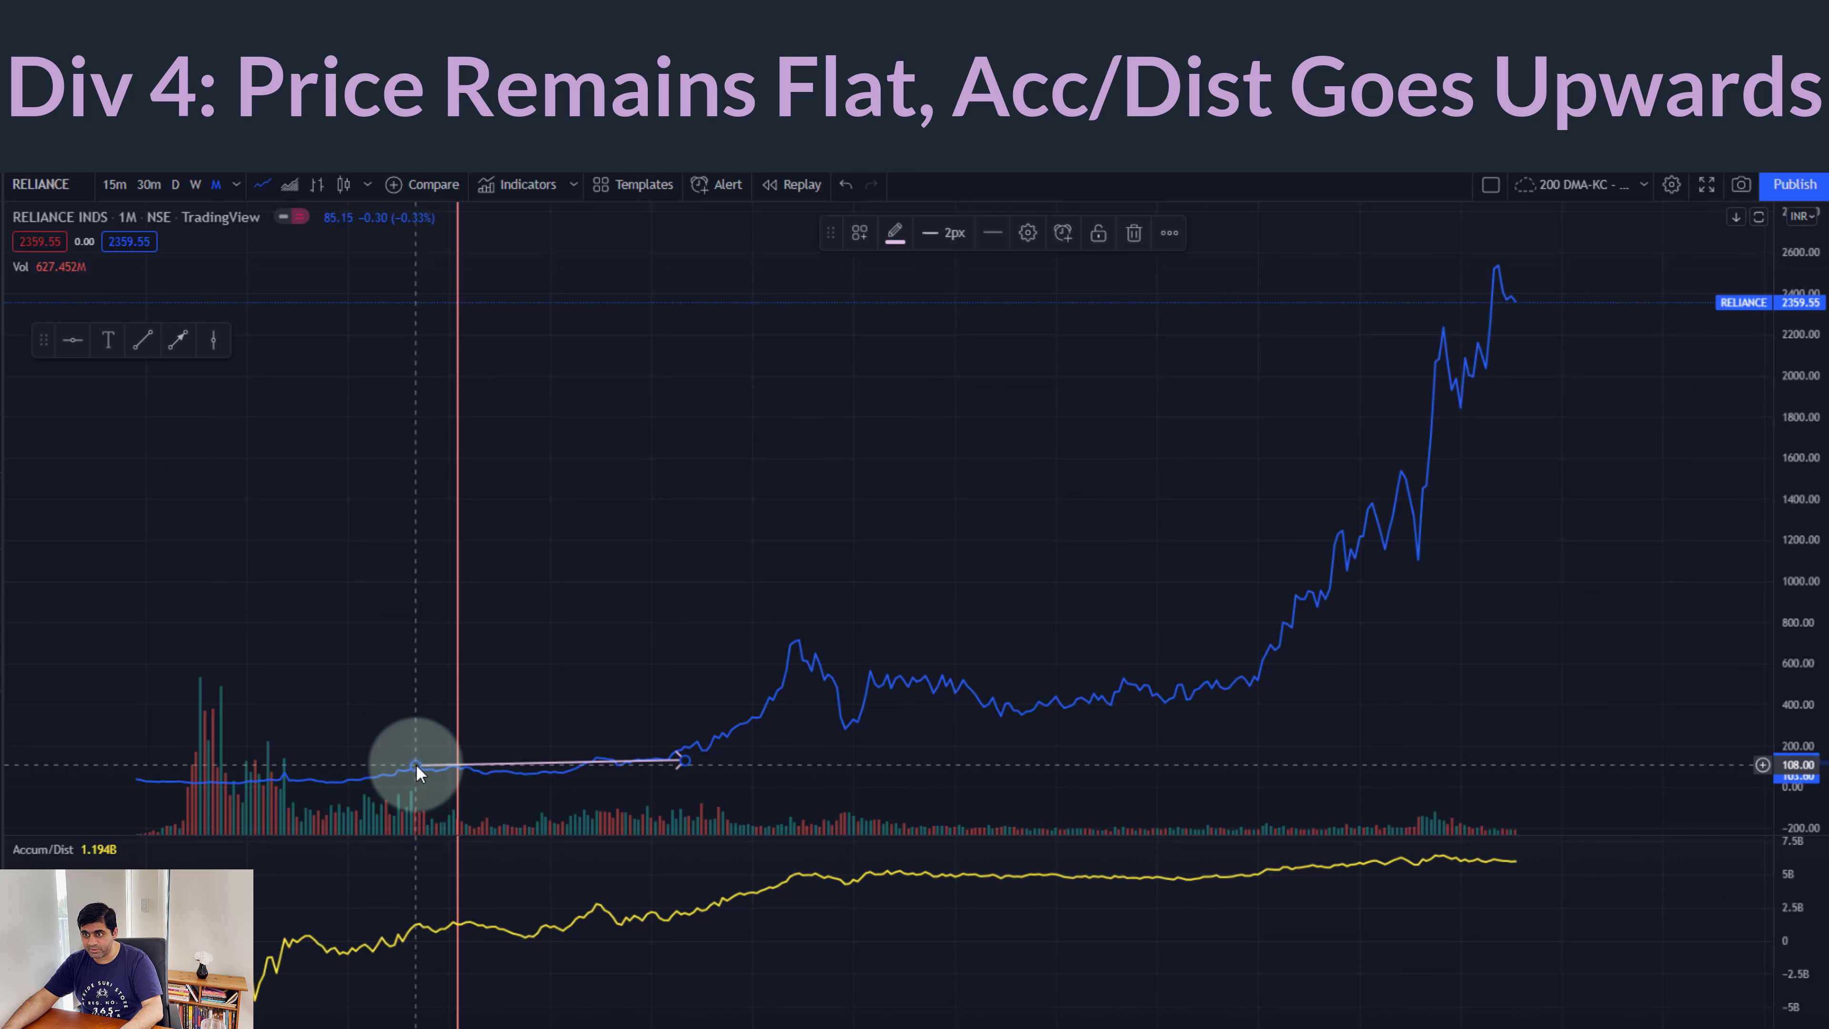
pyautogui.click(624, 625)
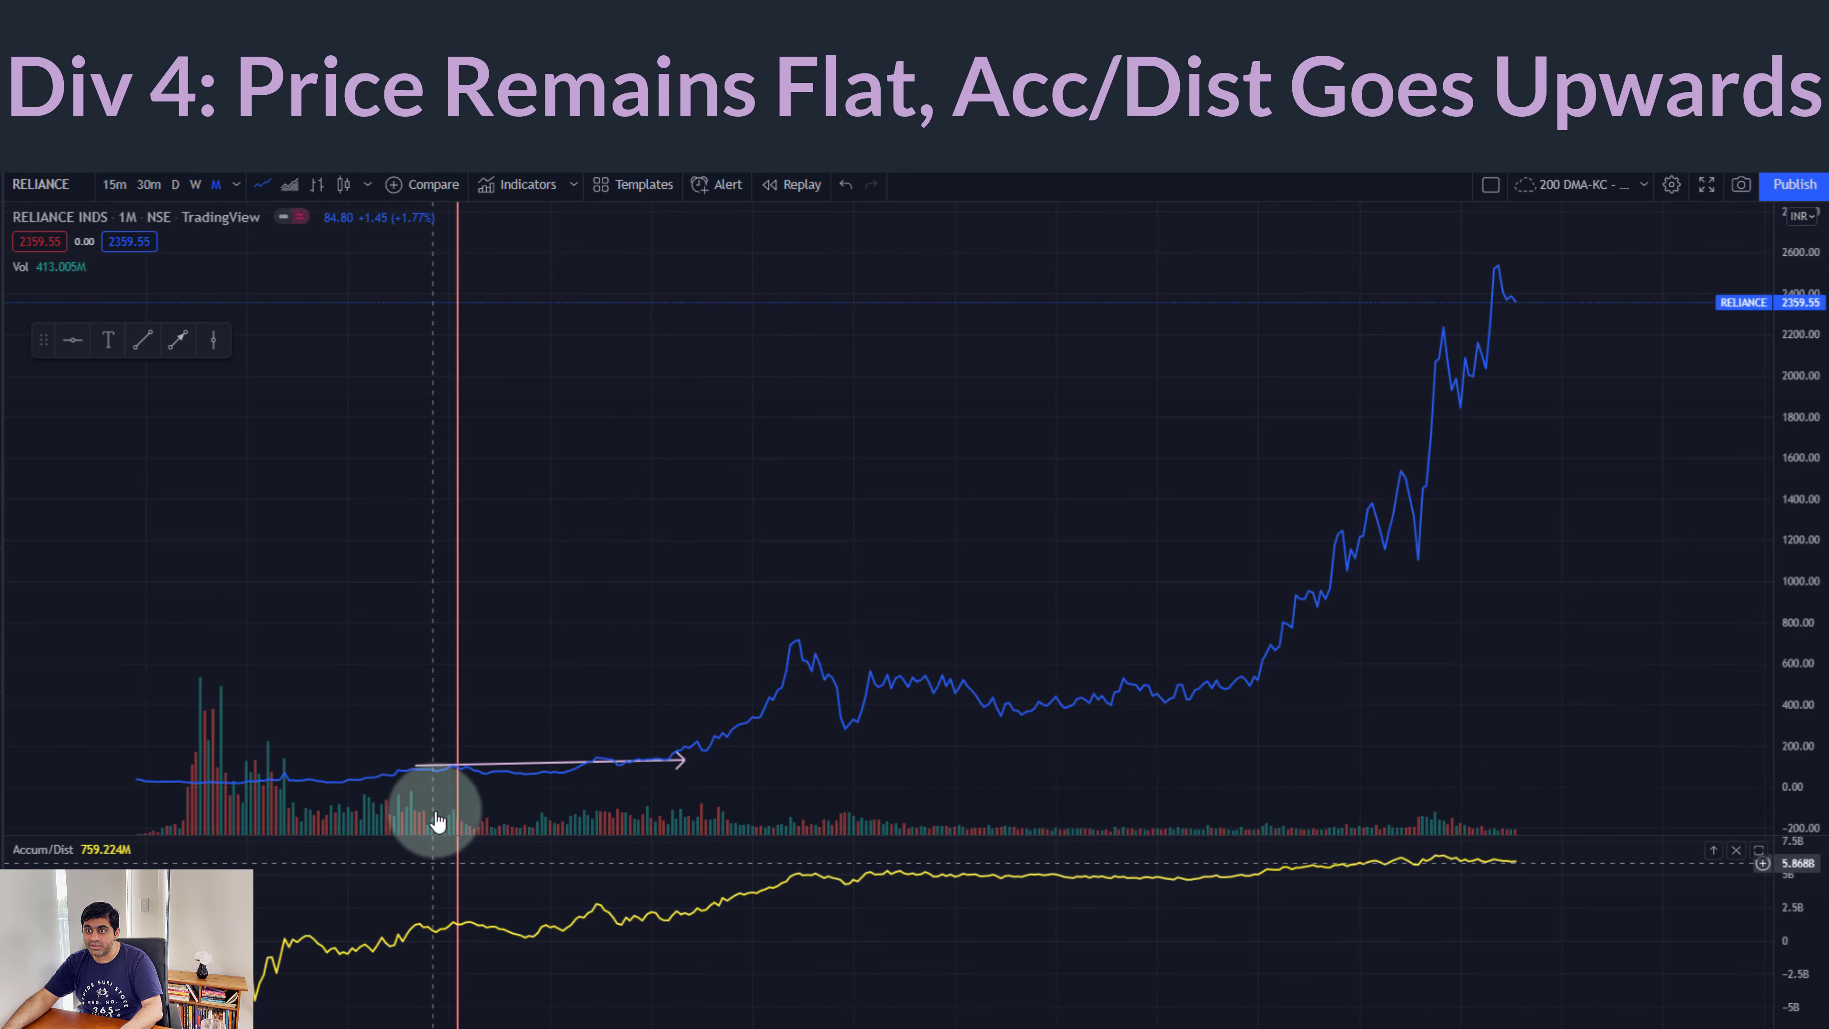
pyautogui.click(419, 767)
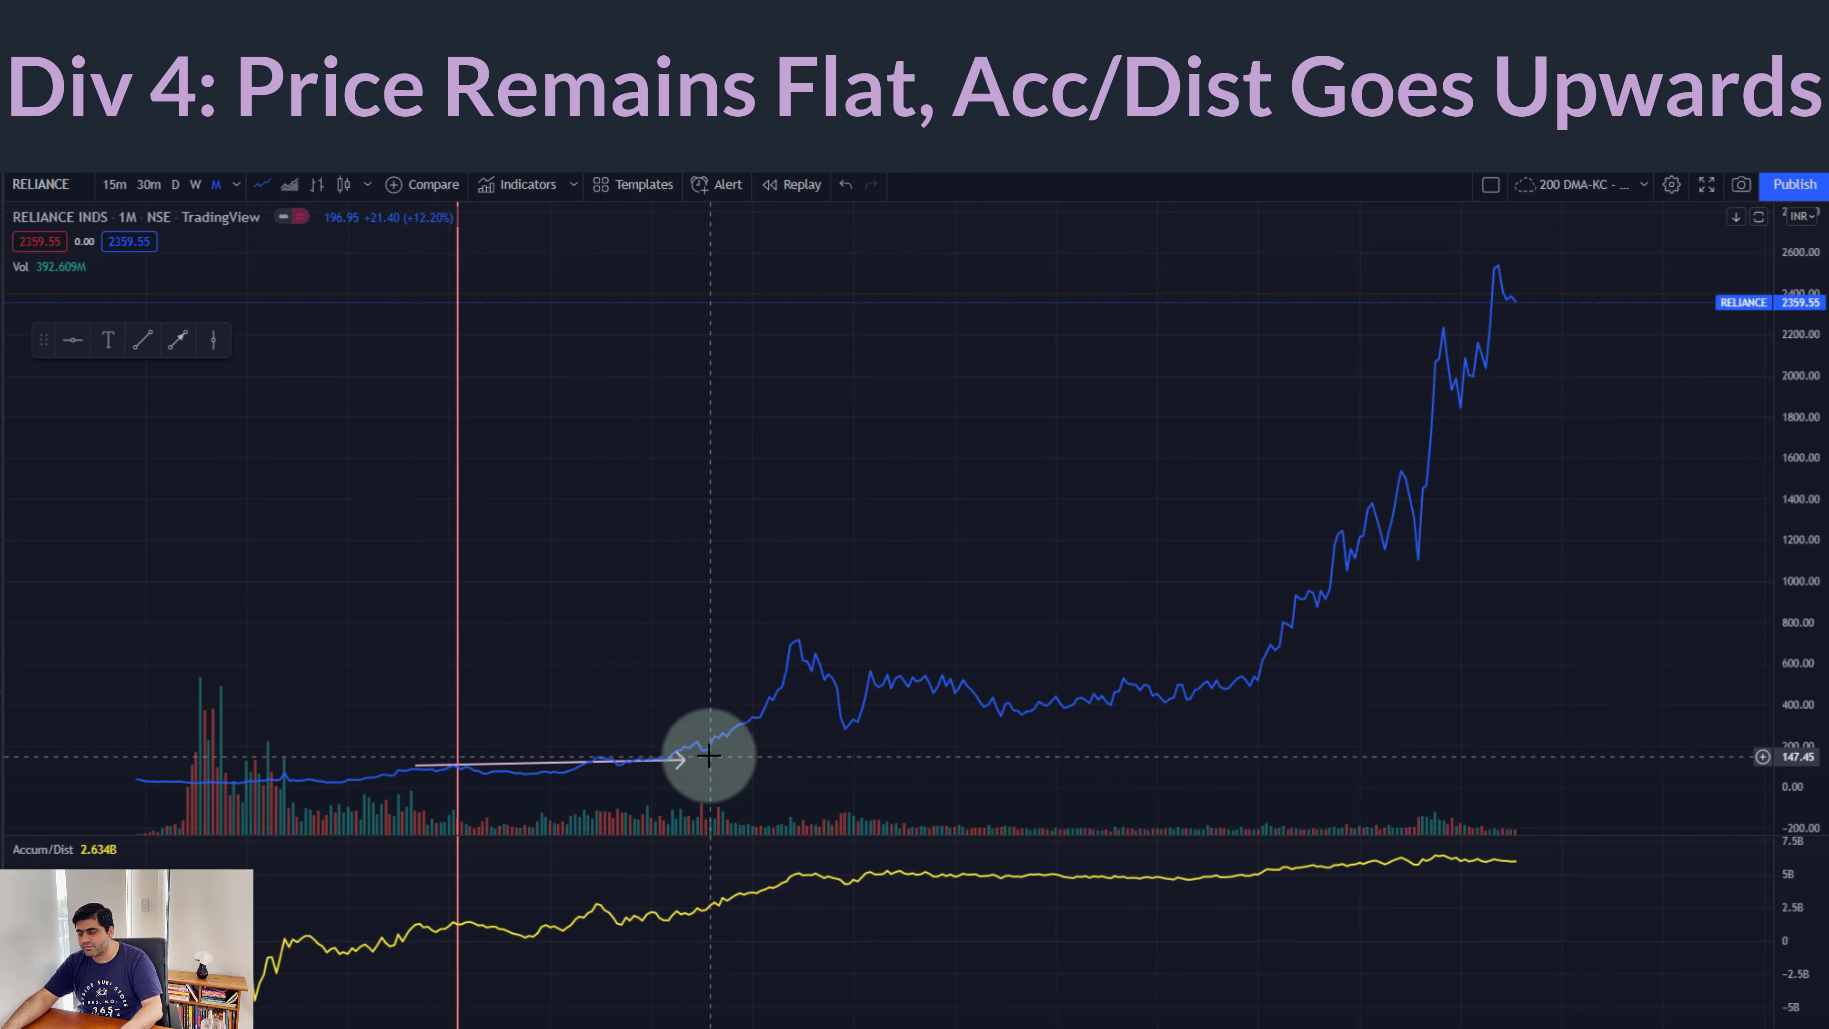
pyautogui.click(535, 968)
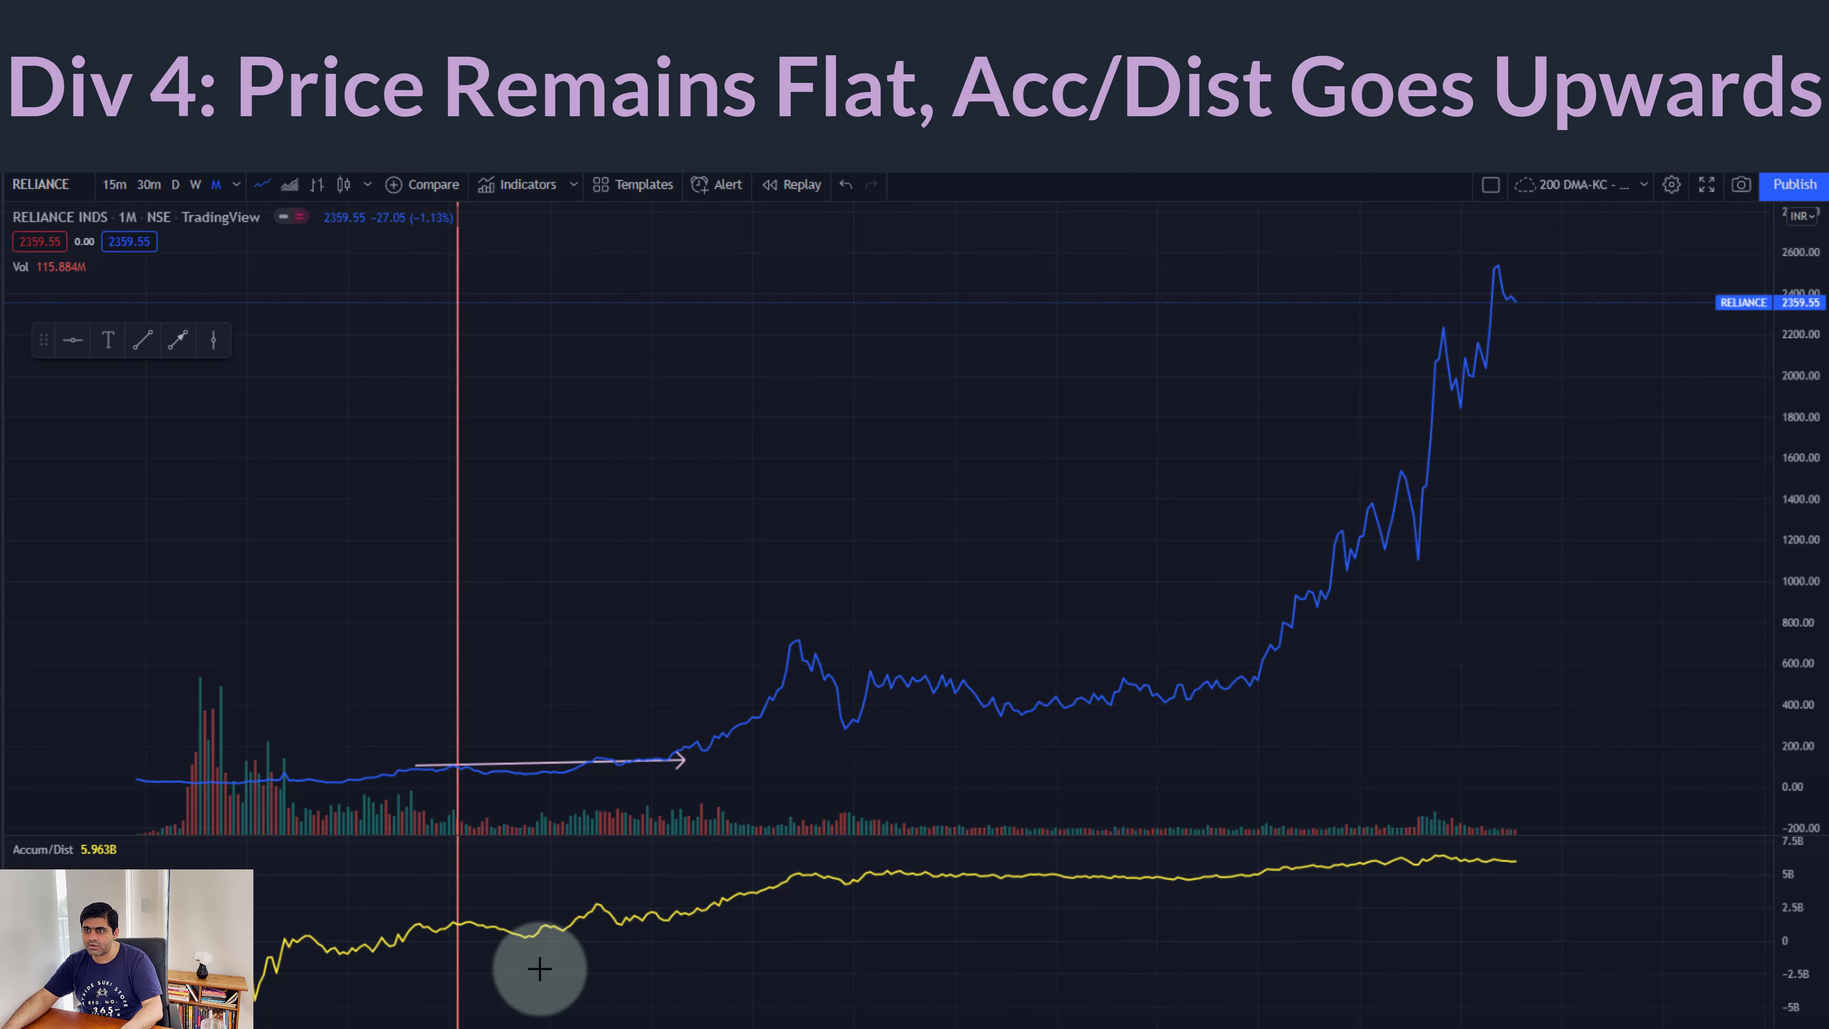
# - Draw a rising arrow along the Accum/Dist line from about 0.6B beside the vertical line to about 3B, beneath the price arrow's end
pyautogui.click(177, 337)
pyautogui.moveTo(474, 936); pyautogui.dragTo(687, 901)
pyautogui.click(749, 984)
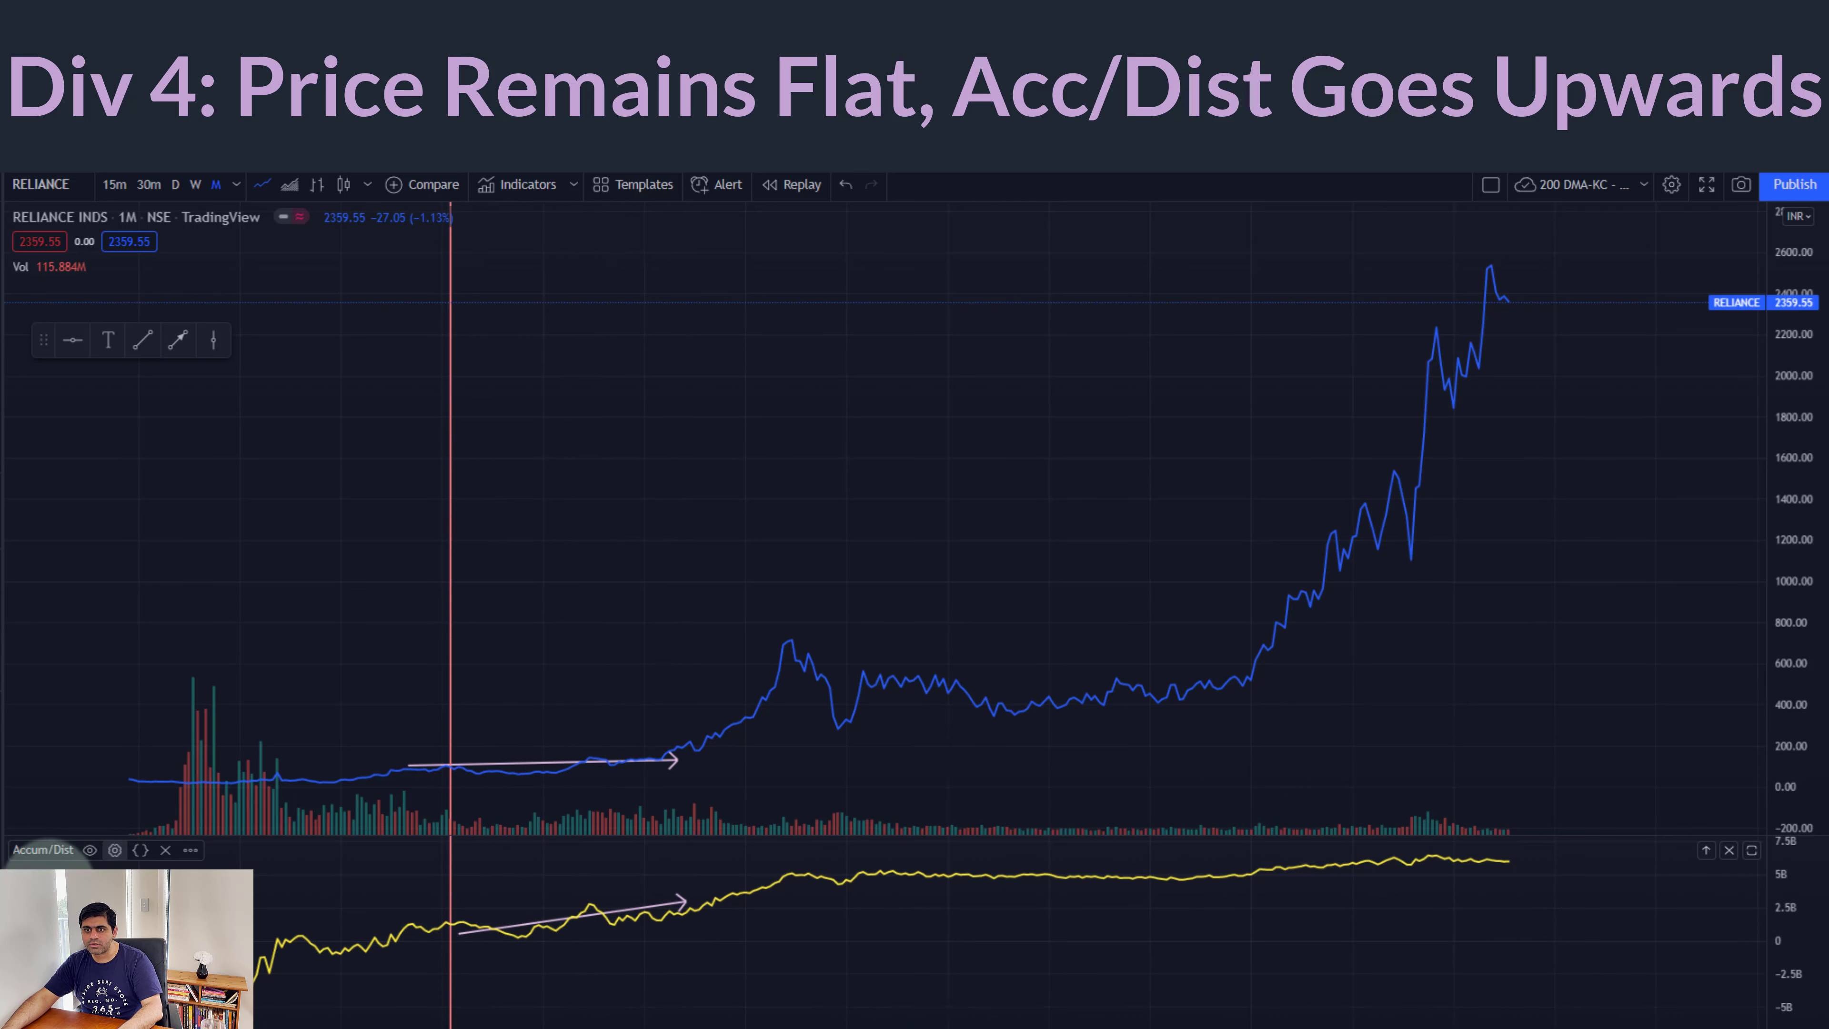
# - Place horizontal lines on the Accum/Dist pane at 1.26B and 3.225B to mark the start and end levels of its rise
pyautogui.click(79, 345)
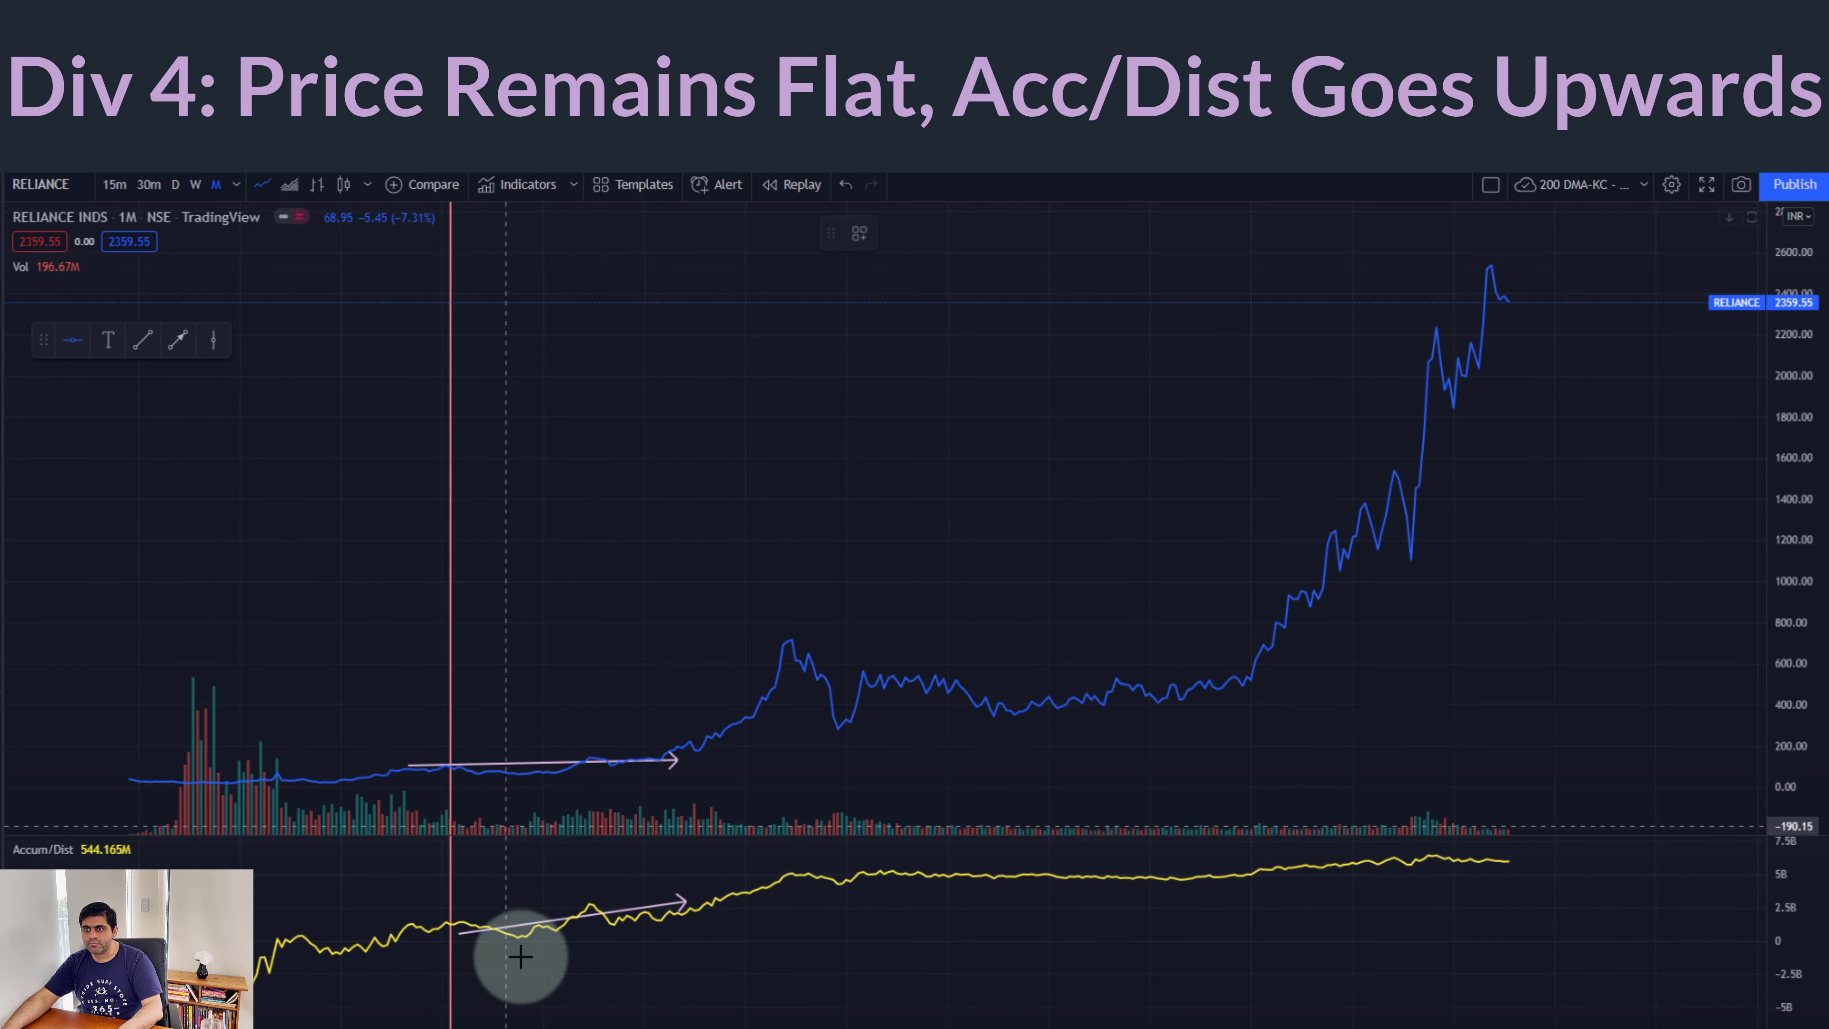
pyautogui.click(495, 925)
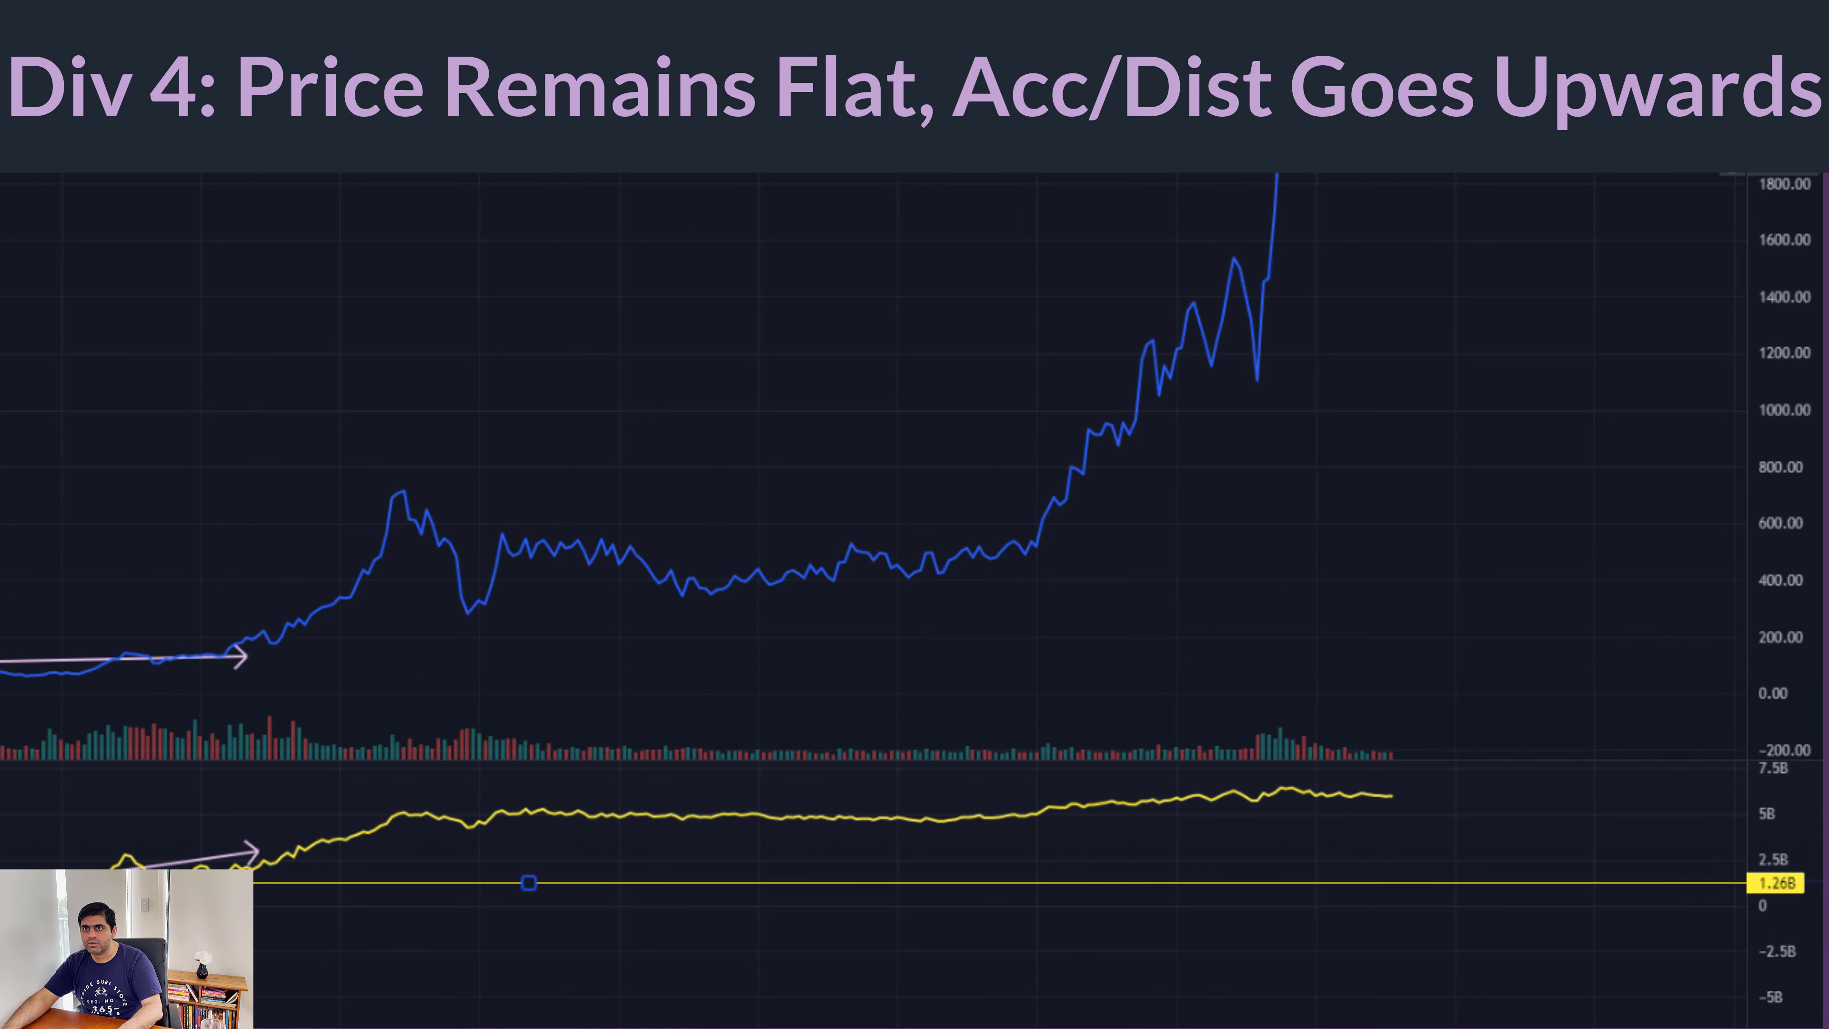
pyautogui.click(315, 852)
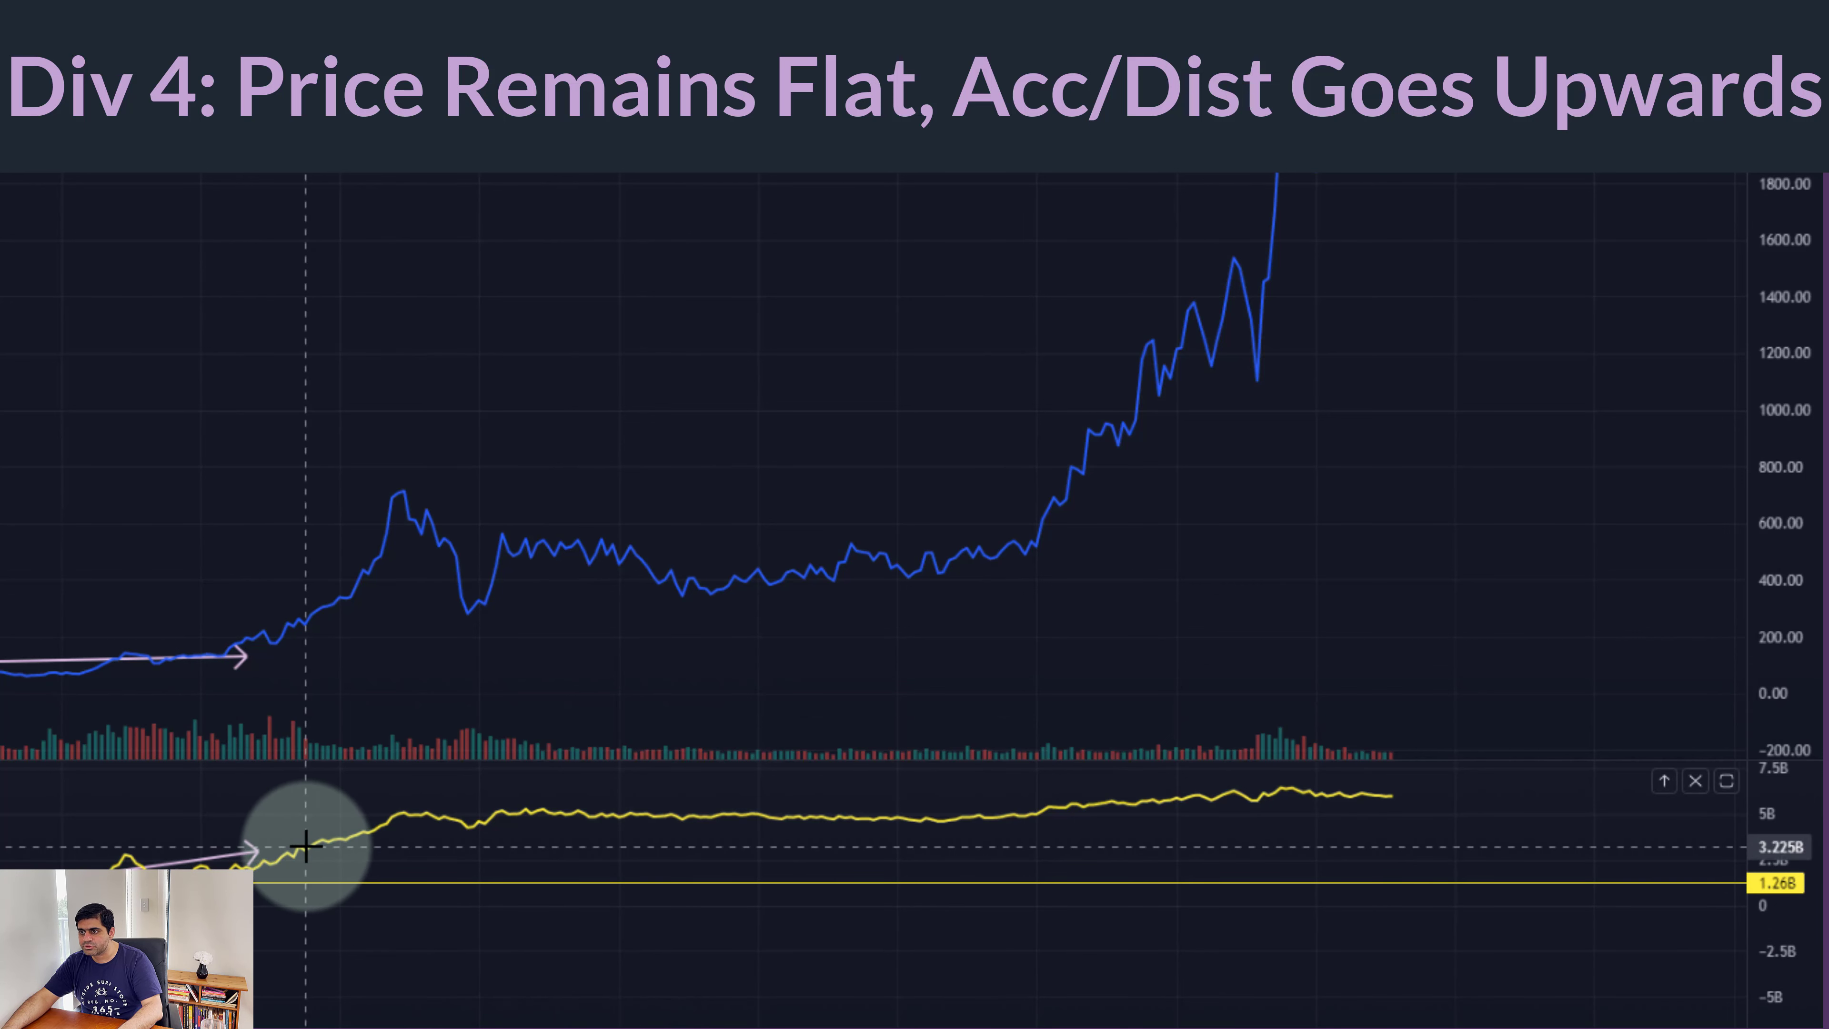
pyautogui.click(305, 846)
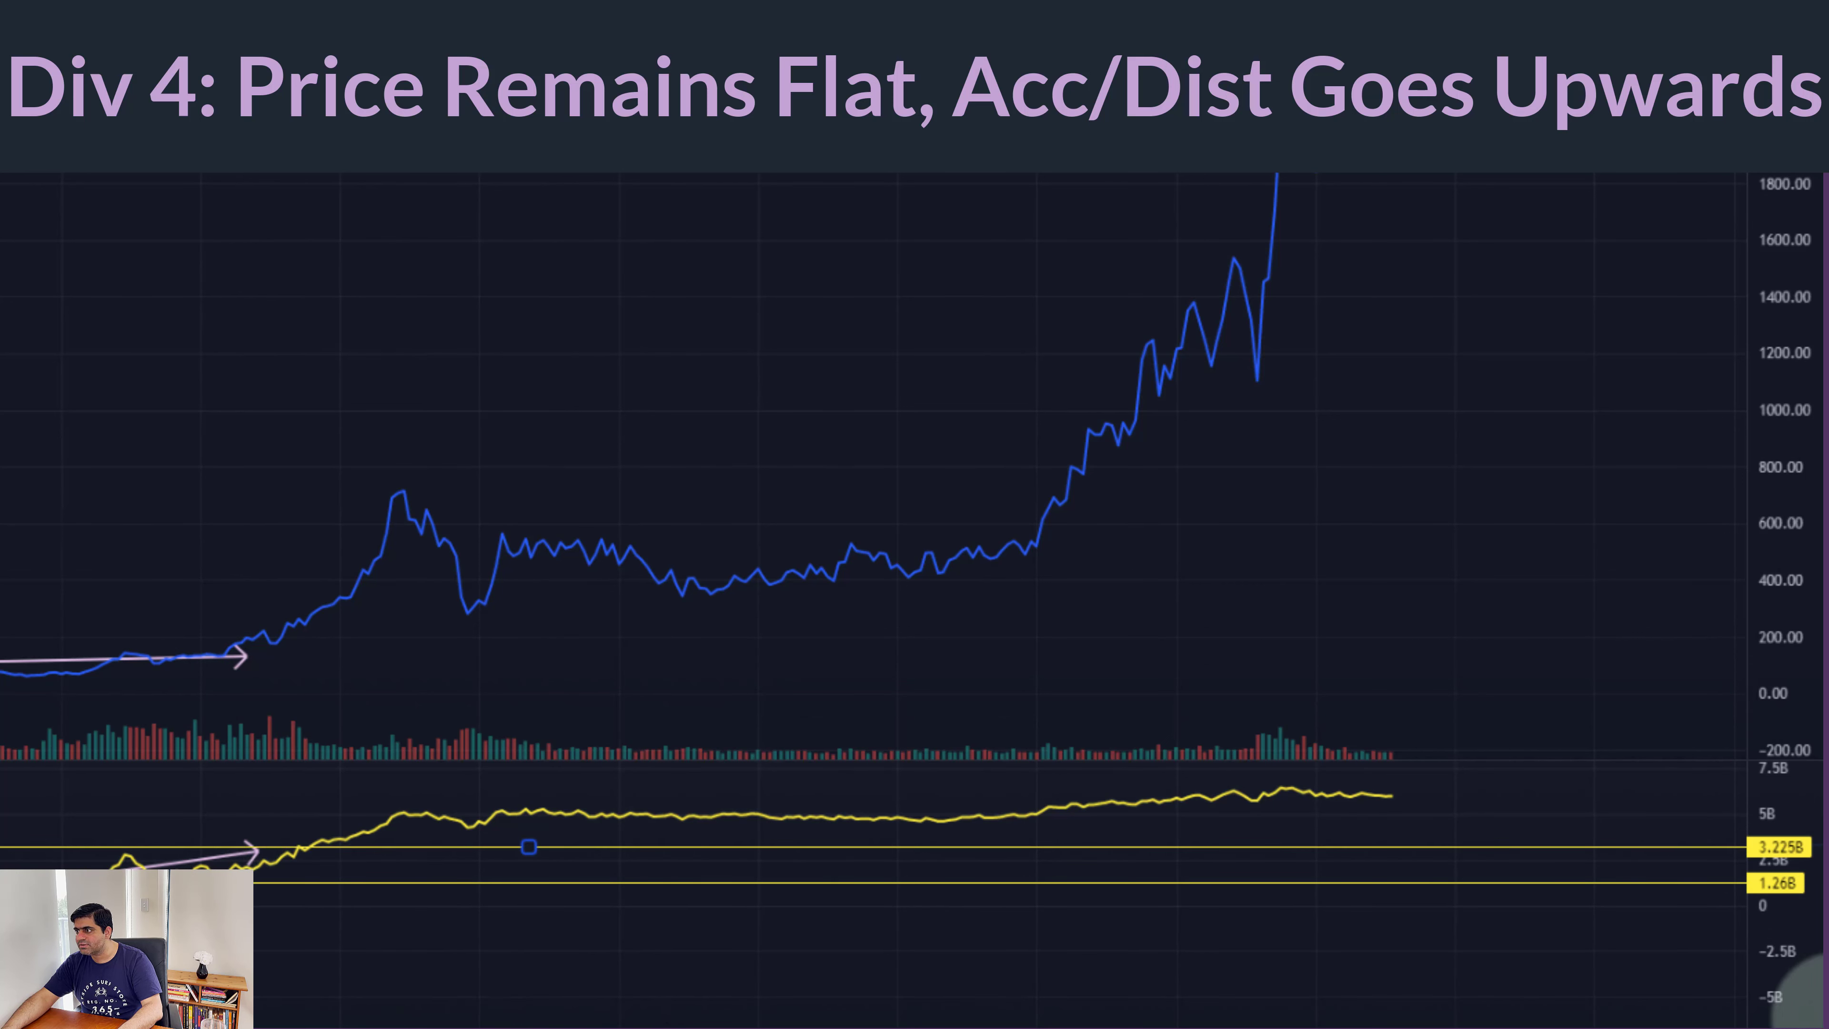